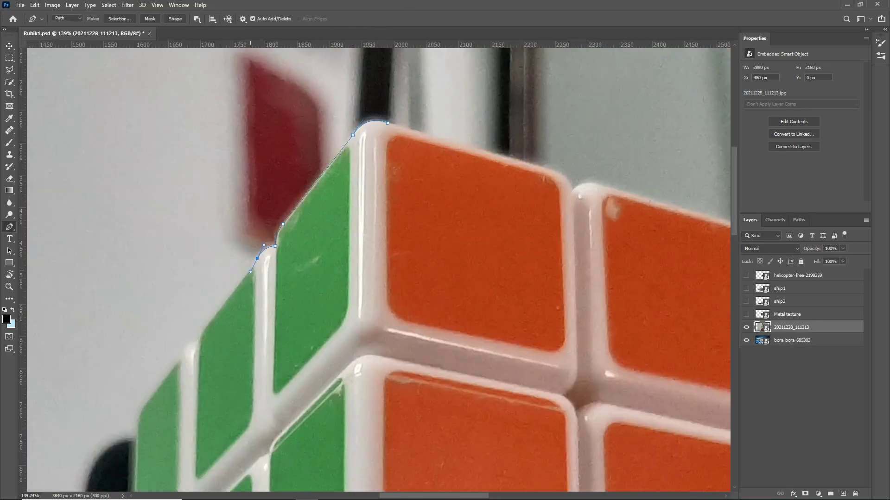
Trace the cube's green left edge and rounded corners with Pen anchors down to its bottom-left corner
left_click_drag(325, 278, 478, 151)
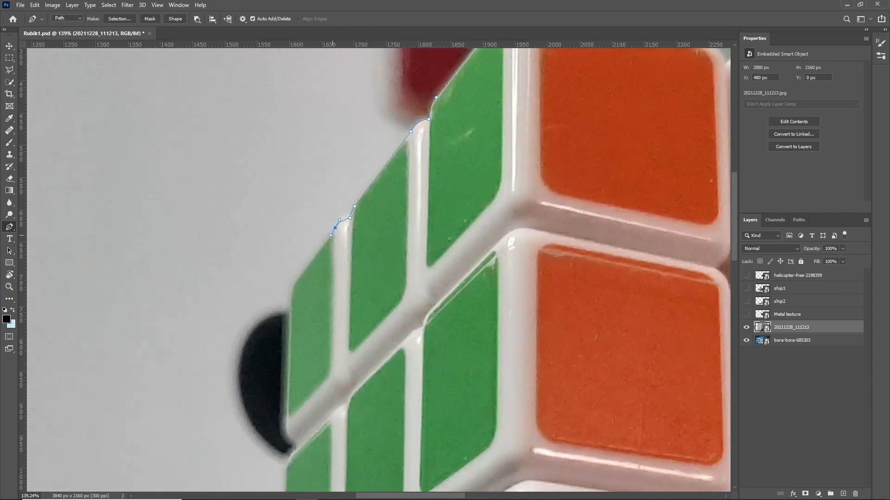
left_click_drag(290, 302, 320, 200)
left_click_drag(320, 200, 320, 215)
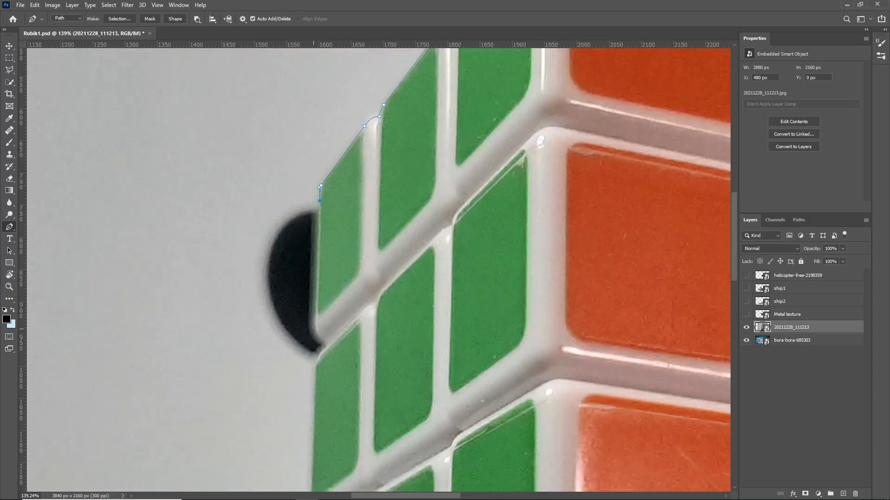
left_click_drag(324, 324, 303, 212)
left_click(293, 217)
left_click_drag(305, 233, 316, 237)
left_click_drag(324, 325, 319, 161)
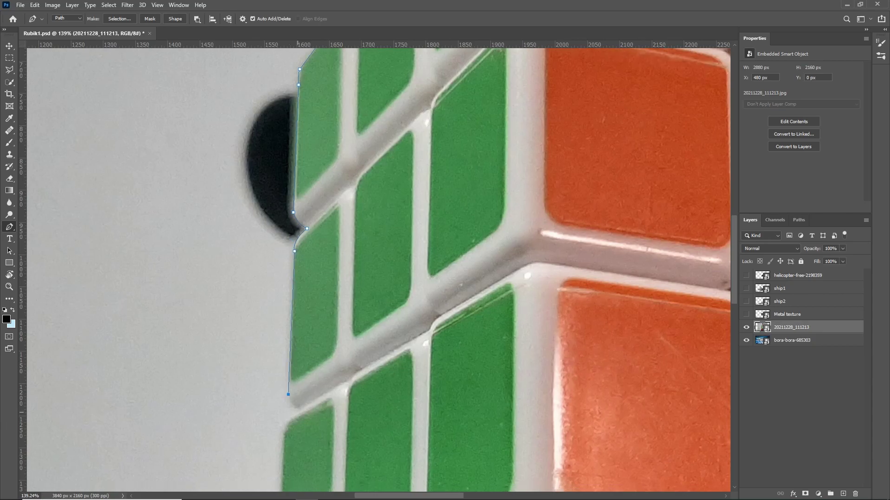
left_click(282, 237)
left_click_drag(292, 253, 301, 253)
left_click_drag(325, 324, 334, 208)
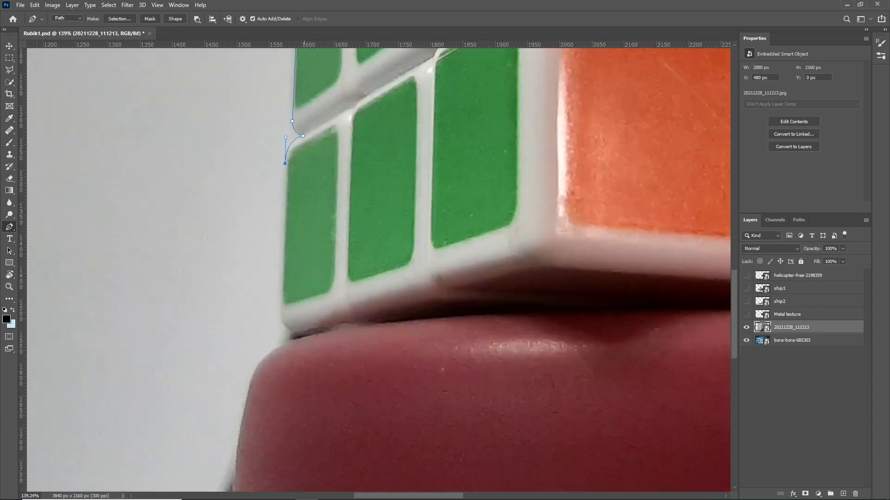
left_click(281, 317)
mouse_move(299, 335)
left_mouse_down()
mouse_move(314, 341)
mouse_move(185, 352)
left_mouse_up()
Continue the Pen path along the cube's bottom, right side and top edge around its corners
scroll(371, 278, "right", 10)
left_click(229, 370)
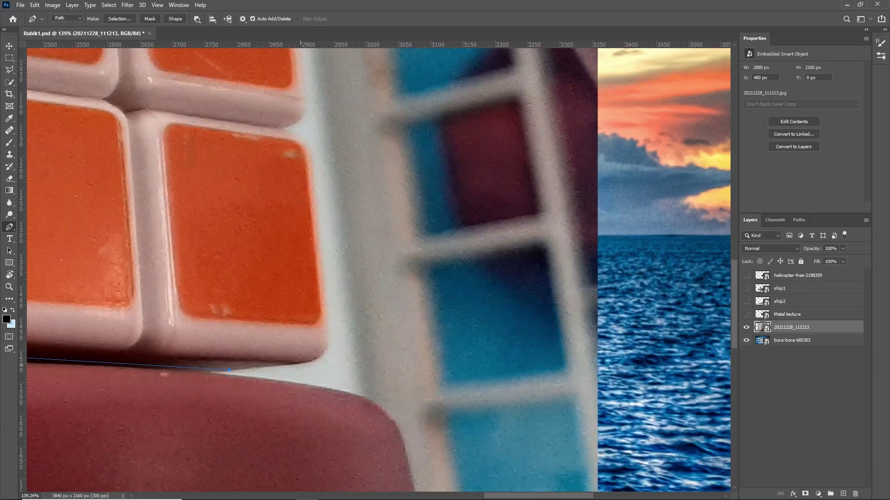
left_click_drag(324, 325, 333, 473)
left_click(317, 298)
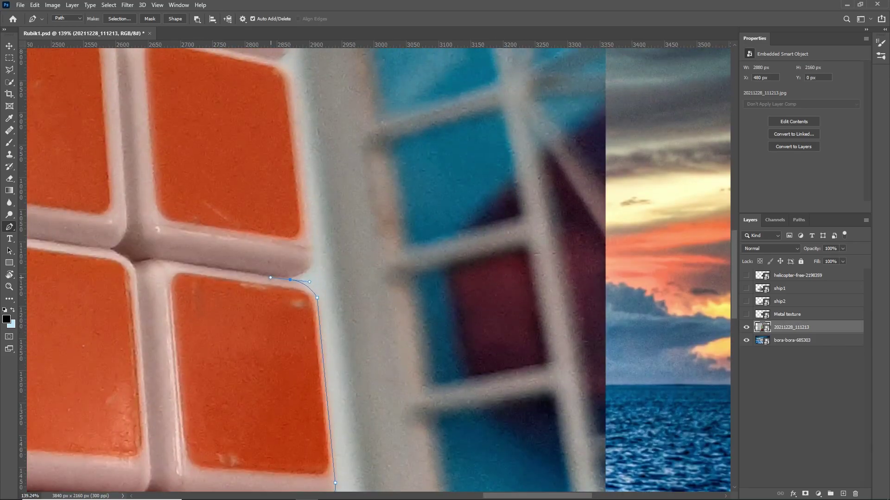
mouse_move(324, 255)
left_mouse_down()
mouse_move(368, 444)
mouse_move(304, 252)
mouse_move(342, 407)
left_mouse_up()
left_click(333, 259)
left_click(329, 243)
mouse_move(308, 223)
left_mouse_down()
mouse_move(284, 223)
mouse_move(480, 350)
left_mouse_up()
left_click(342, 302)
left_click_drag(307, 308, 302, 315)
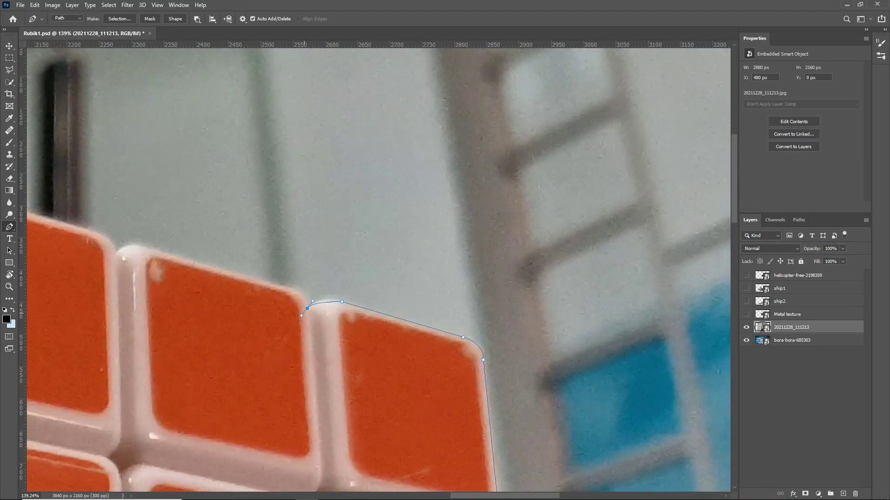
left_click_drag(278, 283, 445, 299)
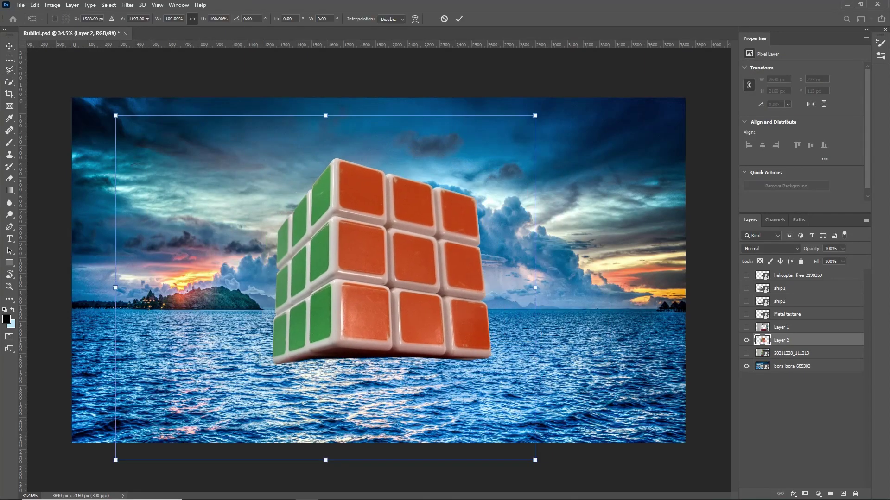
Move the cube up over the sea and lay Perspective Warp planes on its green and orange faces
left_click_drag(433, 264, 433, 222)
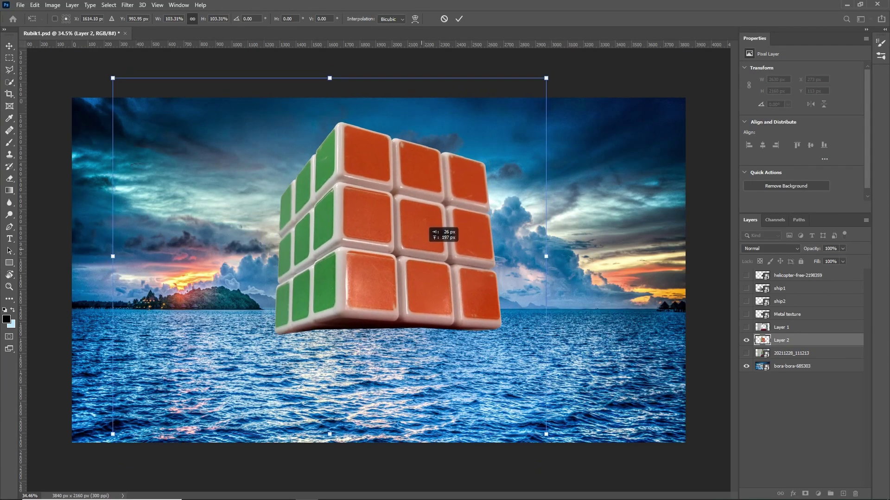
left_click(35, 4)
left_click(167, 283)
left_click_drag(246, 123, 277, 202)
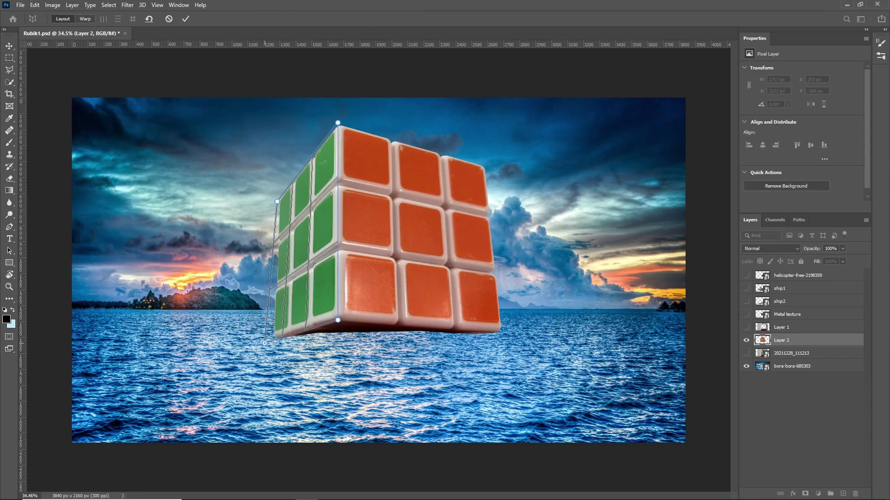
left_click_drag(246, 342, 272, 341)
left_click_drag(337, 342, 340, 322)
left_click_drag(272, 341, 271, 343)
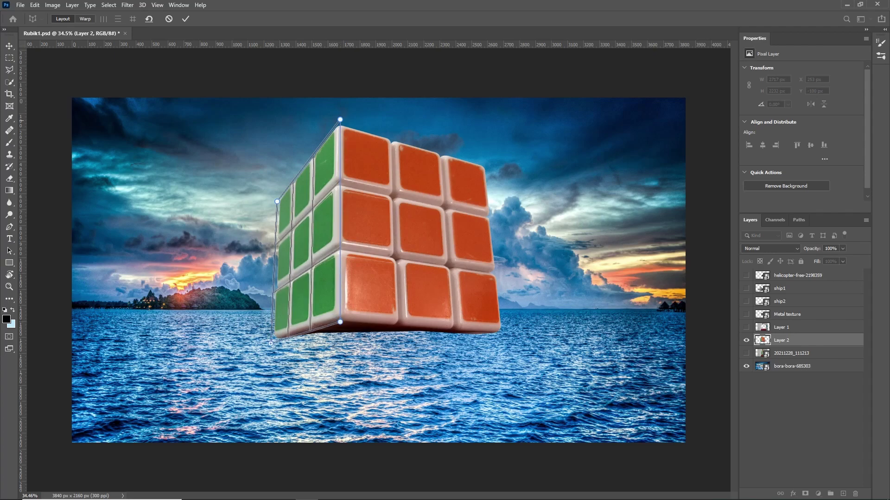
left_click_drag(340, 110, 468, 323)
left_click_drag(469, 110, 485, 166)
left_click_drag(468, 322, 504, 333)
left_click_drag(340, 119, 338, 122)
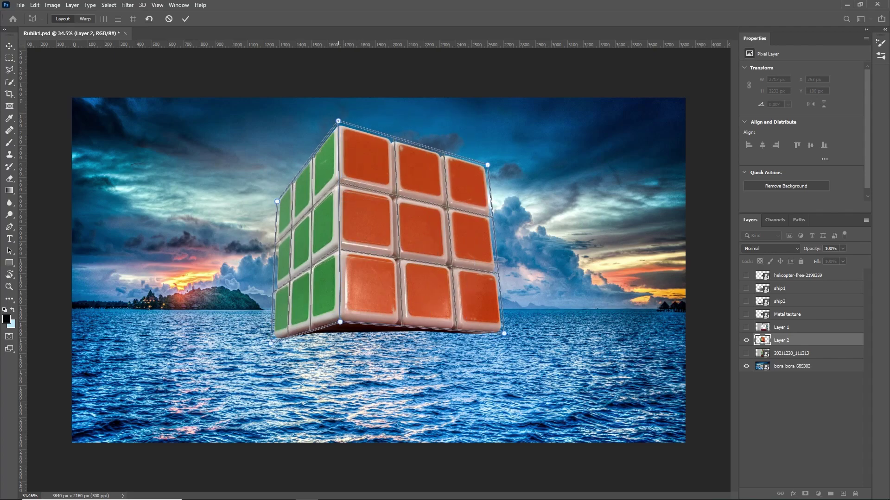
left_click_drag(485, 167, 485, 165)
left_click_drag(503, 334, 505, 333)
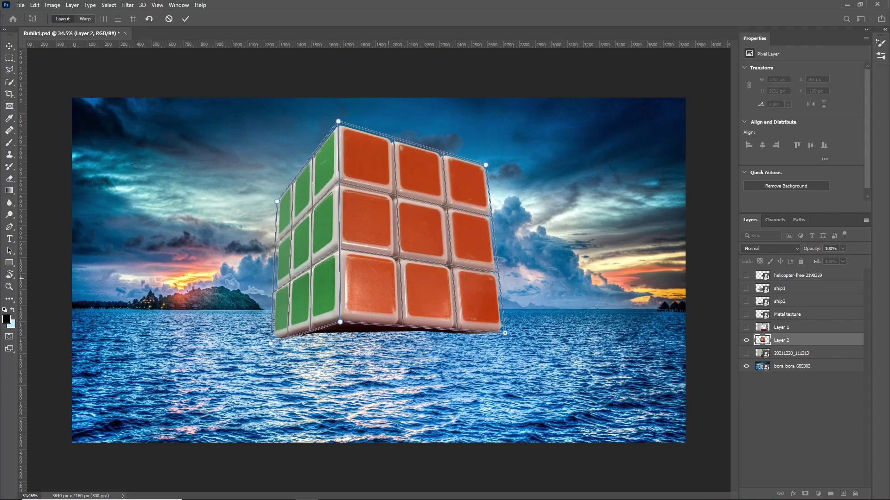
Warp the planes, lifting the cube's base corners and bottom edge, and commit the warp
key("w")
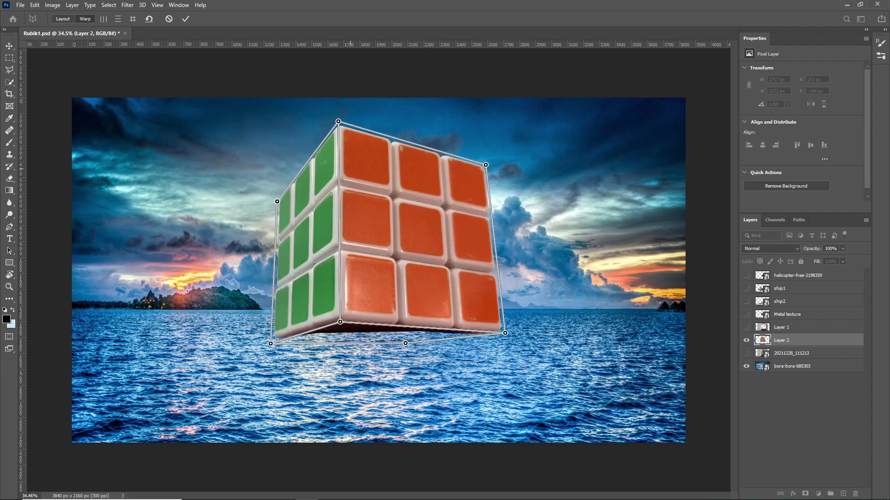
left_click_drag(271, 344, 271, 318)
left_click_drag(505, 333, 493, 322)
left_click_drag(340, 321, 339, 315)
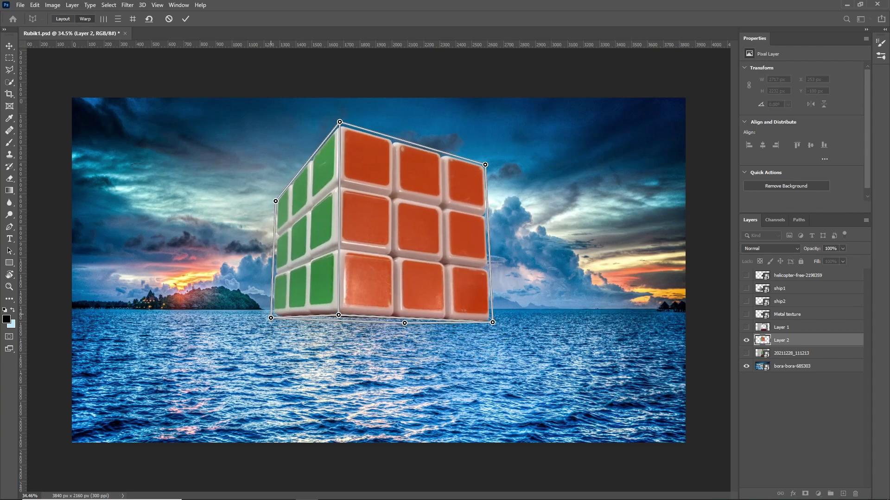
left_click_drag(404, 323, 404, 317)
left_click_drag(492, 322, 491, 314)
left_click_drag(339, 315, 339, 317)
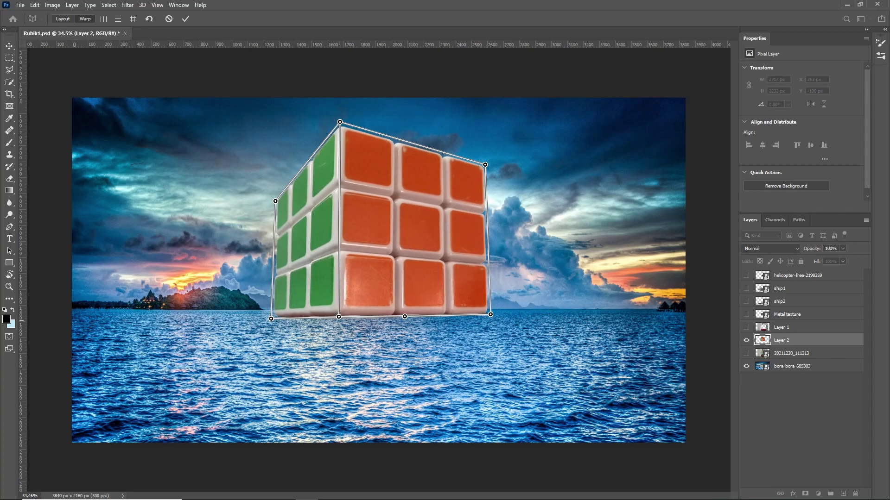
key("Return")
Nudge the cube down and right, then lay new Perspective Warp planes over its two faces
left_click_drag(392, 224, 400, 243)
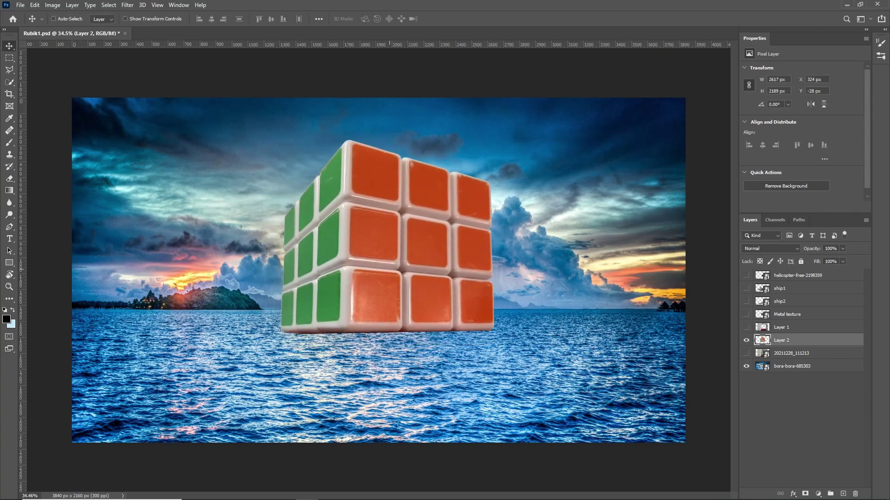
left_click_drag(366, 297, 363, 304)
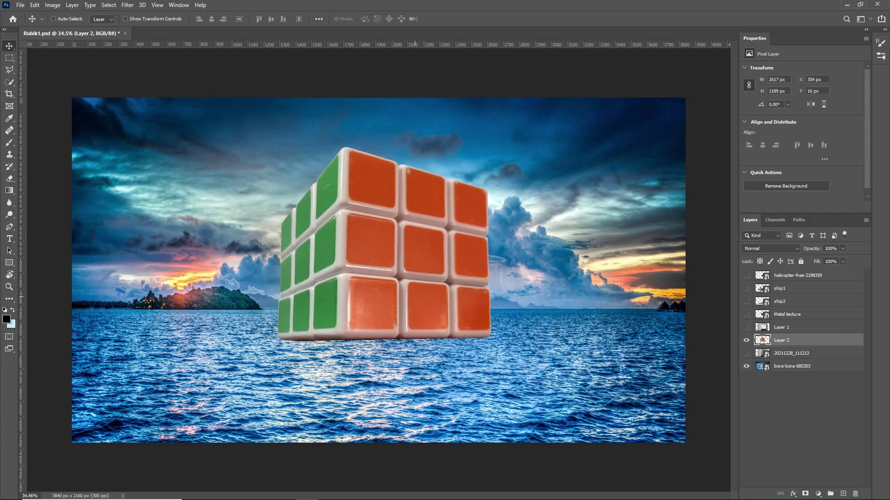
key("m")
left_click(35, 5)
left_click(58, 198)
mouse_move(249, 143)
left_mouse_down()
mouse_move(343, 344)
mouse_move(280, 221)
left_mouse_up()
left_click_drag(249, 343, 275, 343)
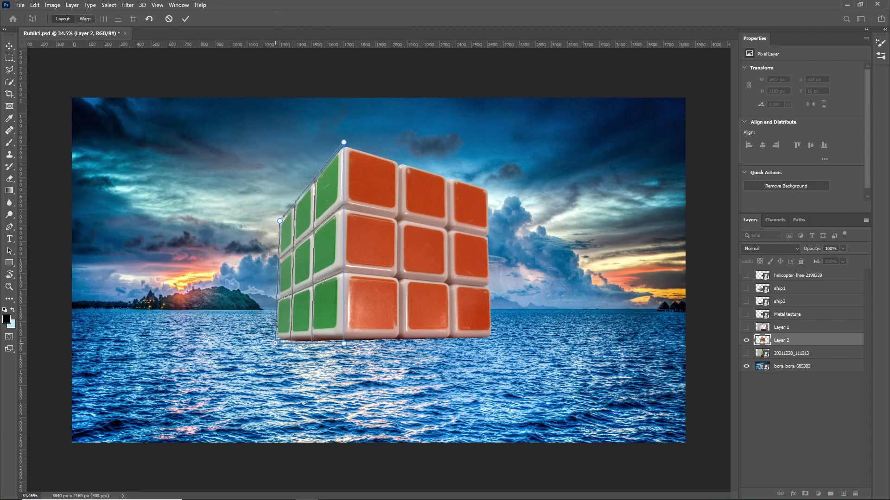
left_click_drag(485, 148, 344, 258)
Warp the cube's right face and bottom corner into perspective and commit the second warp
left_click(85, 19)
left_click_drag(485, 148, 487, 188)
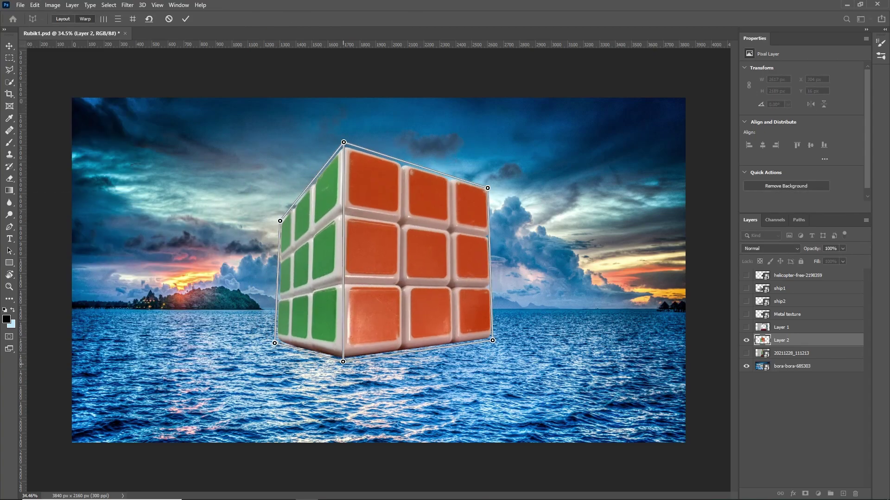
left_click_drag(485, 258, 492, 340)
mouse_move(344, 343)
left_mouse_down()
mouse_move(343, 368)
mouse_move(344, 359)
left_mouse_up()
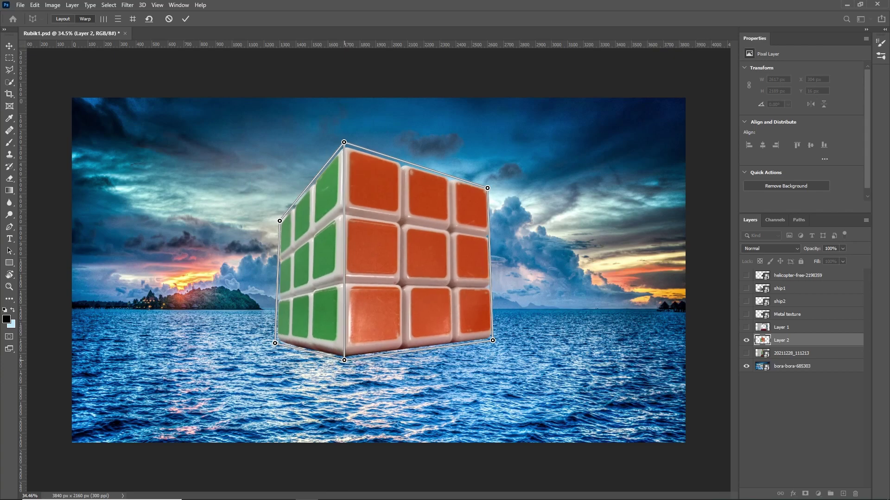
key("Return")
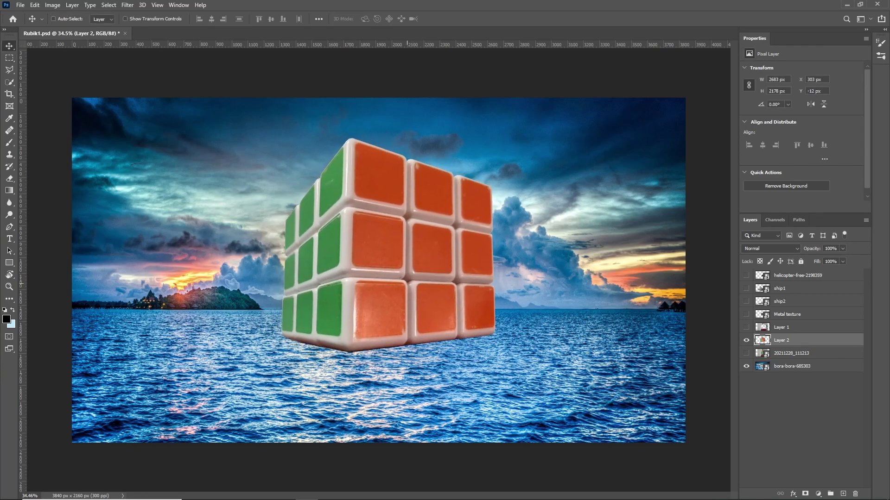
Add a Curves layer above bora-bora with lowered RGB, Red and Blue curves for a night-blue tone
left_click(791, 353)
left_click(817, 493)
left_click_drag(822, 126, 822, 157)
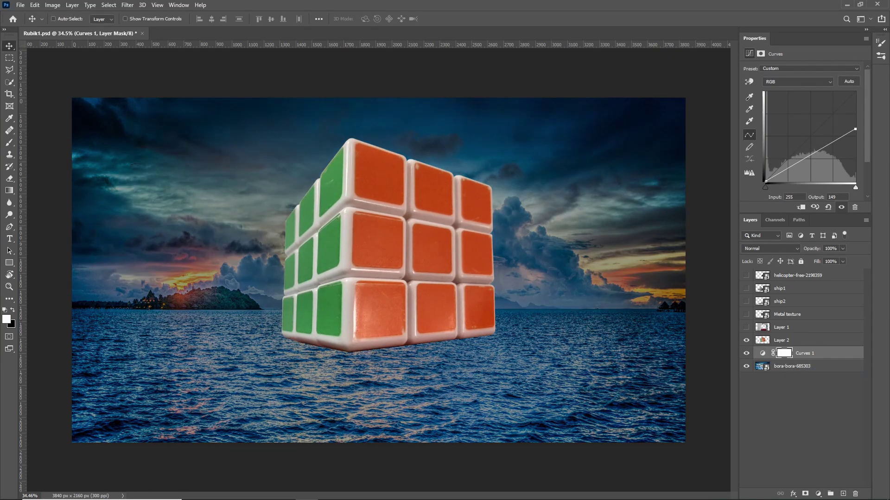
key("alt+3")
mouse_move(854, 91)
left_mouse_down()
mouse_move(855, 123)
mouse_move(812, 143)
left_mouse_up()
left_click(797, 82)
left_click(787, 106)
key("alt+2")
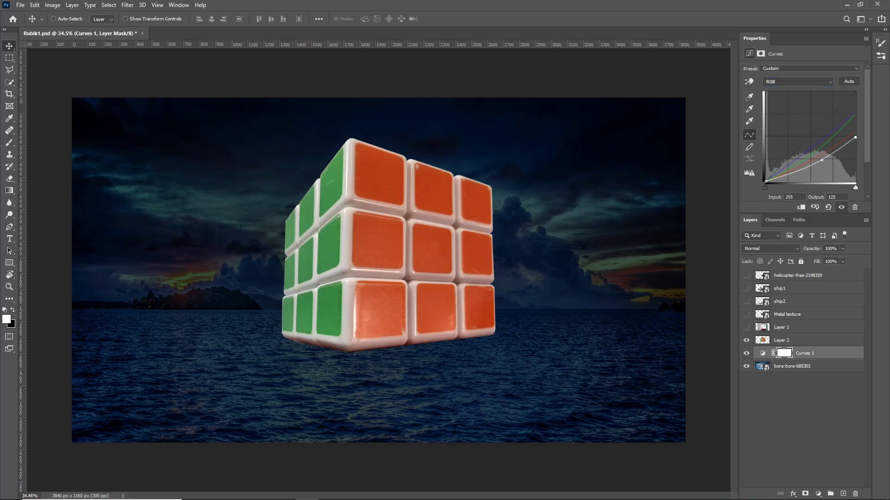
key("alt+bracketright")
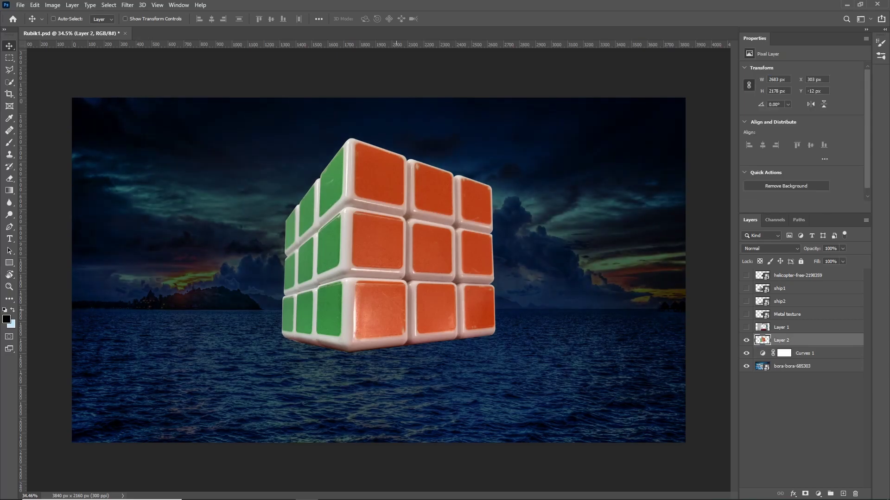
Add a mask to Layer 2 and paint black to fade out the cube's bottom edge
left_click(805, 494)
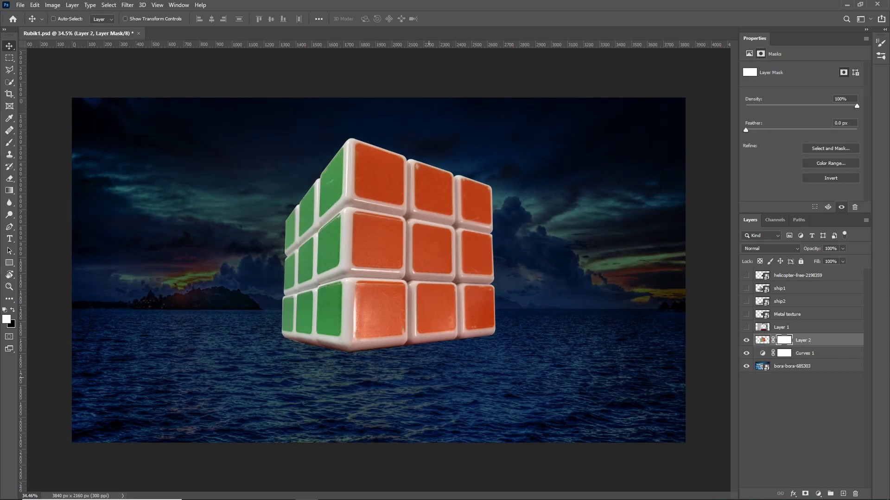
key("b")
scroll(311, 333, "up", 5)
mouse_move(306, 331)
left_mouse_down()
mouse_move(246, 322)
mouse_move(459, 355)
left_mouse_up()
left_click_drag(417, 278, 250, 278)
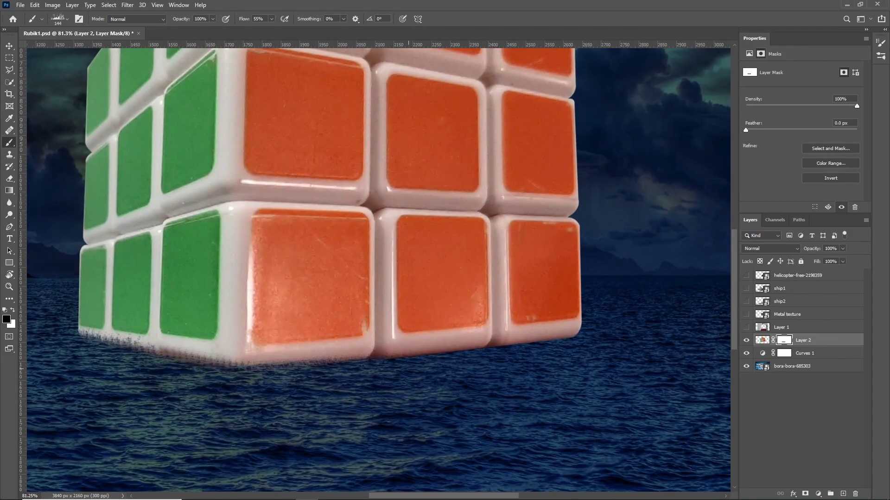
left_click_drag(408, 354, 579, 324)
left_click_drag(206, 366, 370, 352)
left_click_drag(278, 278, 407, 278)
left_click_drag(205, 366, 409, 343)
left_click_drag(370, 278, 336, 285)
Roughen the cube's base with water-splash brush strokes where it meets the sea
left_click_drag(500, 354, 278, 356)
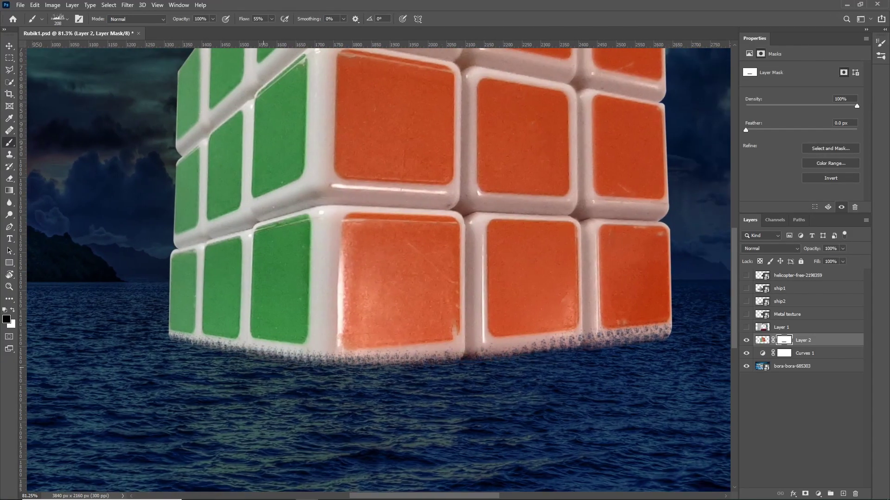
left_click_drag(176, 336, 667, 334)
left_click_drag(361, 356, 584, 343)
left_click(67, 19)
key("Return")
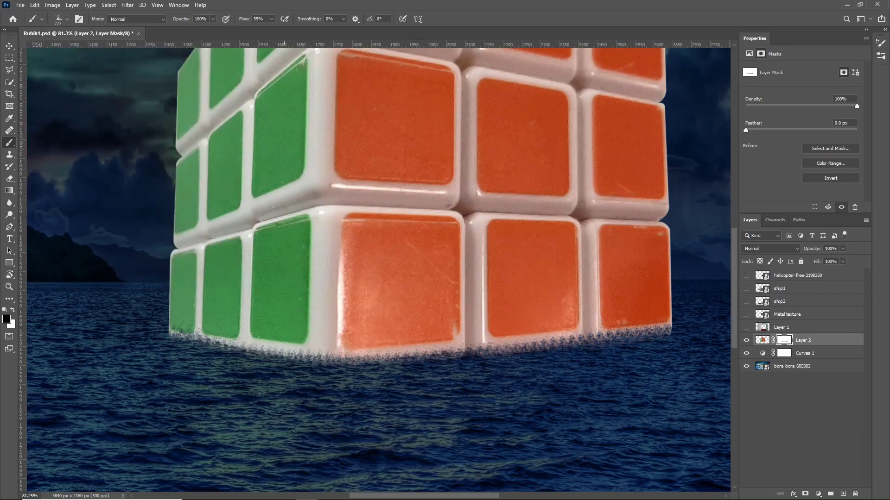
left_click_drag(204, 341, 657, 330)
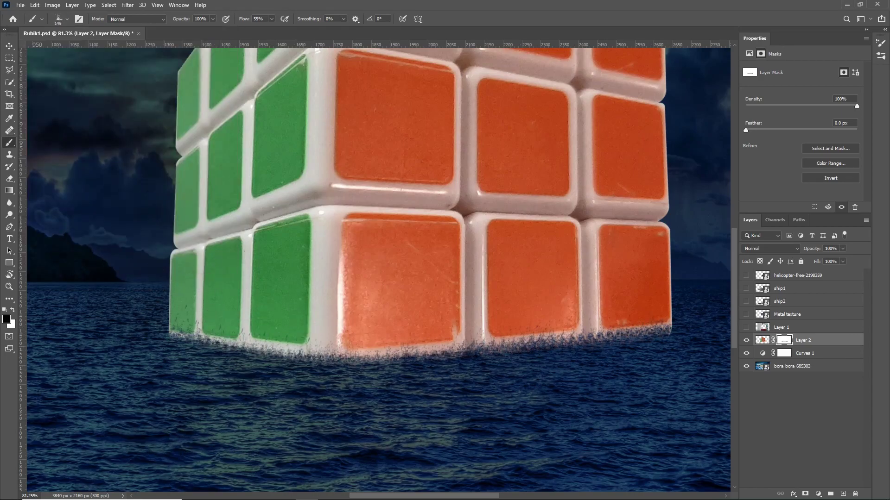
Clean up the excess splash fringe by painting white with a small soft round brush
left_click(67, 19)
double_click(30, 123)
key("x")
mouse_move(173, 332)
left_mouse_down()
mouse_move(417, 352)
mouse_move(667, 324)
left_mouse_up()
left_click_drag(603, 338, 634, 330)
left_click_drag(468, 350, 602, 333)
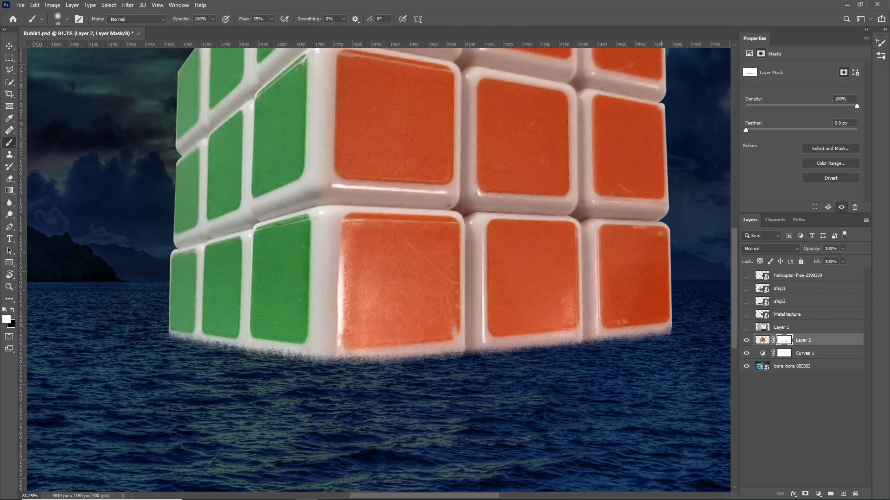
left_click_drag(405, 357, 579, 340)
left_click_drag(216, 342, 366, 357)
Add a Curves 2 adjustment above the cube, lowering the white point to darken it
scroll(371, 269, "down", 3)
left_click(817, 494)
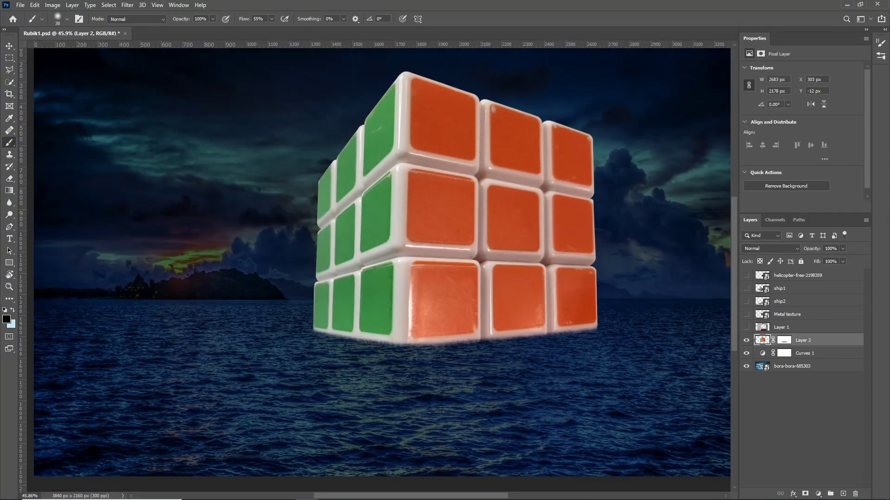
mouse_move(855, 91)
left_mouse_down()
mouse_move(855, 118)
mouse_move(824, 162)
left_mouse_up()
Clip the Curves adjustment to Layer 2 and pull the curve down to darken the cube
key("ctrl+alt+g")
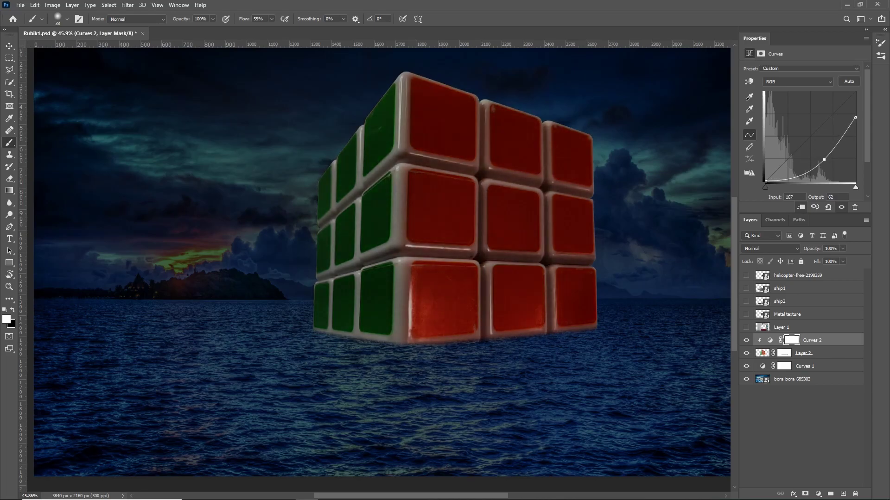
left_click_drag(855, 118, 855, 129)
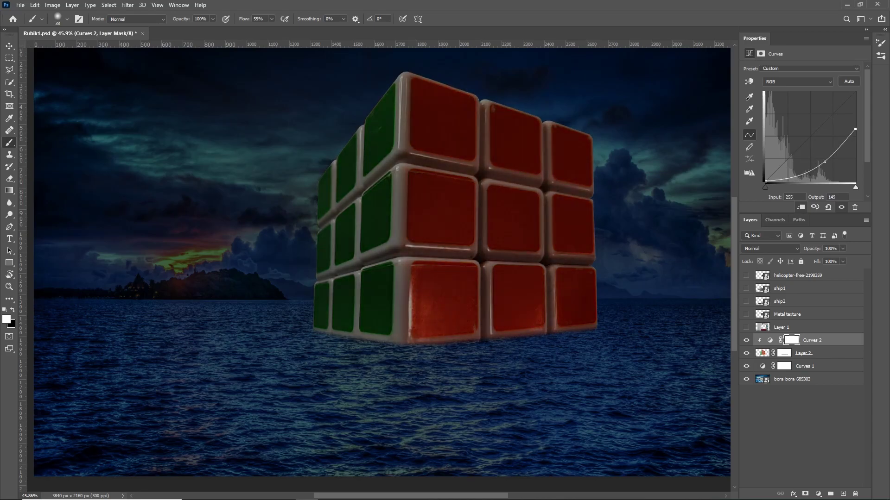
key("p")
Start a Pen path at a green square's corner and curve it around that first square
scroll(338, 295, "up", 5)
left_click(255, 203)
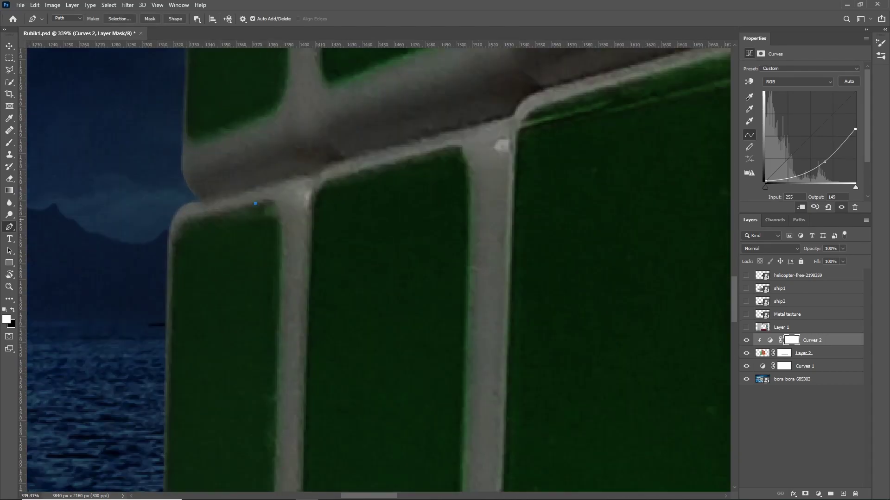
left_click_drag(281, 246, 340, 211)
left_click_drag(334, 397, 342, 268)
left_click(342, 269)
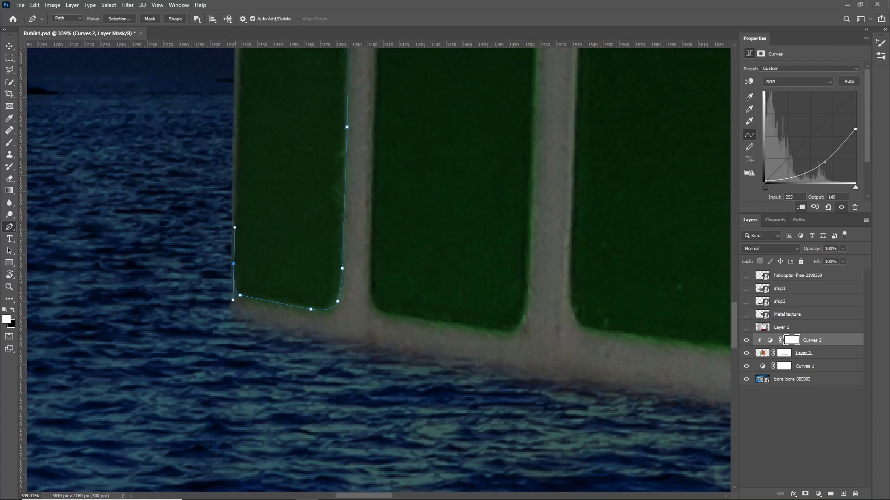
left_click_drag(324, 185, 322, 397)
left_click(321, 170)
scroll(176, 324, "down", 1)
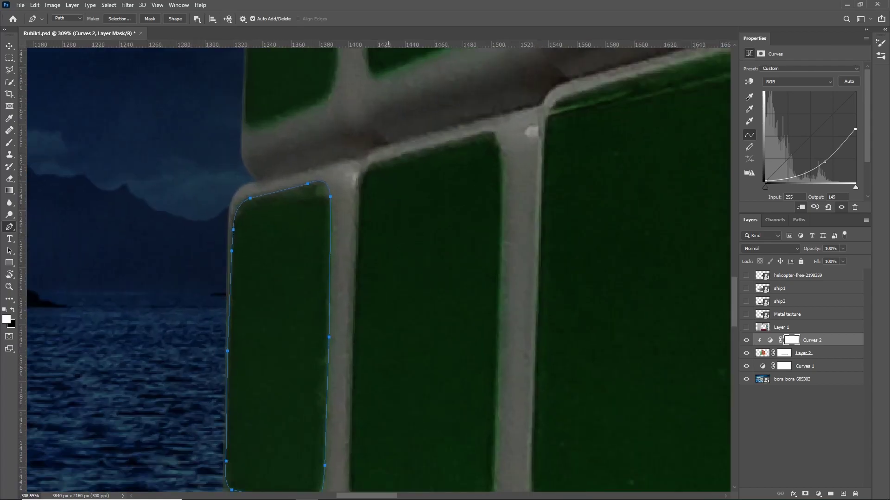
left_click(353, 350)
left_click_drag(352, 371, 352, 155)
left_click(352, 260)
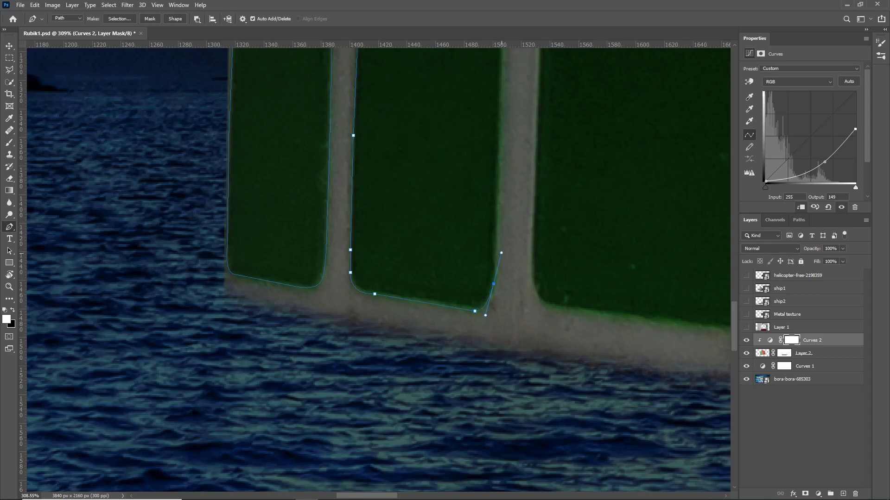
Extend the path around the next, upper green square's corners and right side
left_click_drag(501, 253, 500, 461)
left_click(445, 140)
scroll(446, 139, "down", 1)
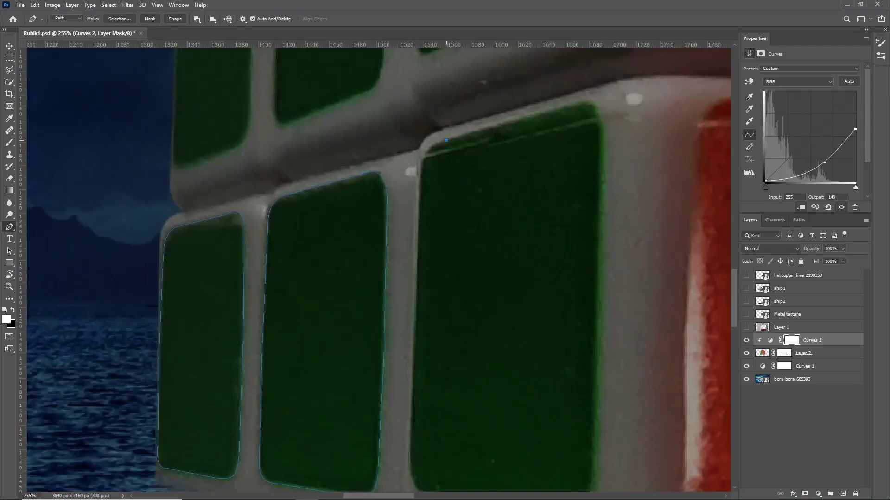
left_click_drag(412, 384, 402, 208)
left_click(402, 208)
left_click_drag(417, 315, 338, 337)
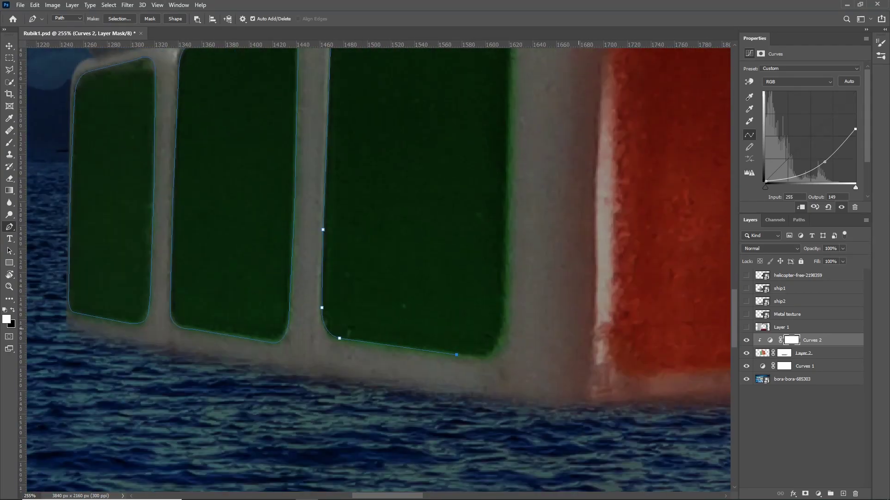
left_click(457, 355)
left_click(481, 359)
left_click(507, 296)
left_click_drag(512, 70, 470, 366)
left_click(470, 366)
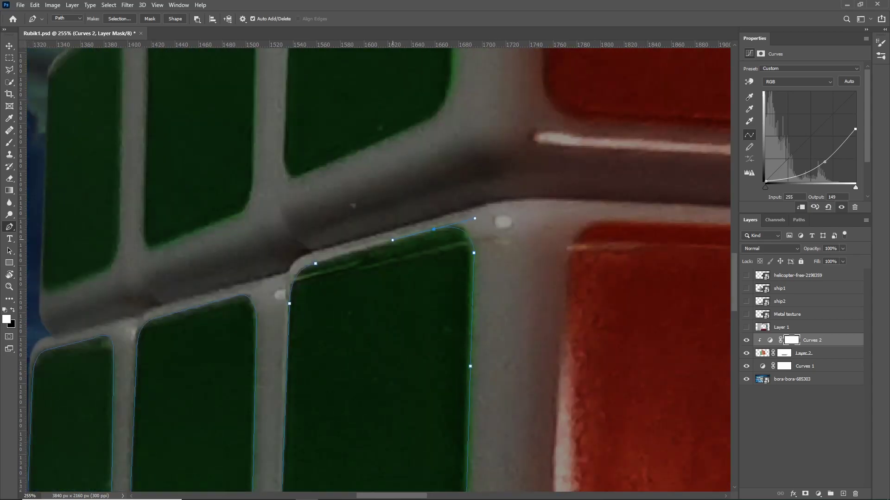
Trace the path along the following green square's bottom edge and up to its top corner
scroll(371, 269, "down", 5)
scroll(296, 121, "up", 4)
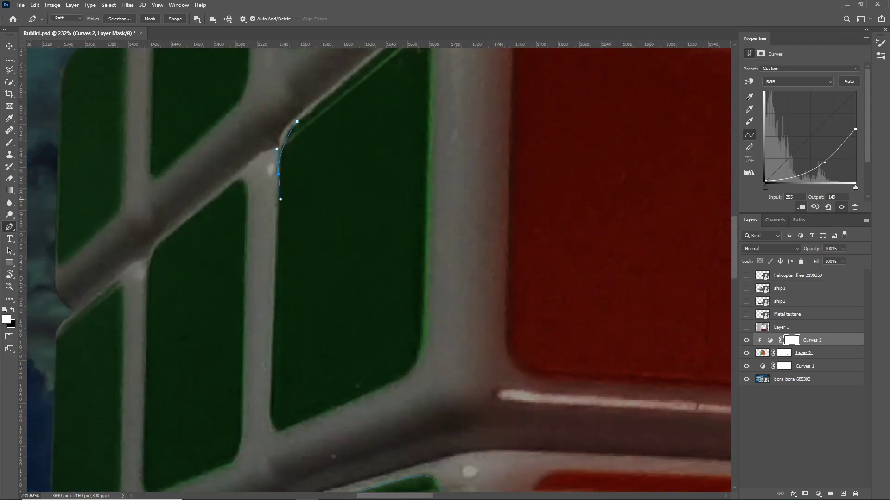
scroll(283, 223, "down", 4)
left_click(284, 233)
left_click(289, 237)
left_click(323, 227)
scroll(323, 227, "up", 4)
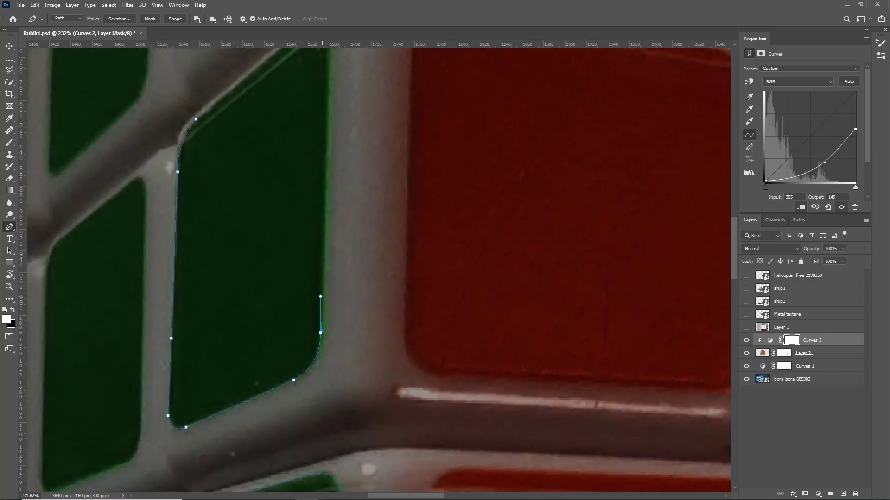
left_click_drag(328, 114, 317, 298)
left_click(316, 299)
Continue the path down another green square's edge and around its top corner
scroll(287, 210, "down", 4)
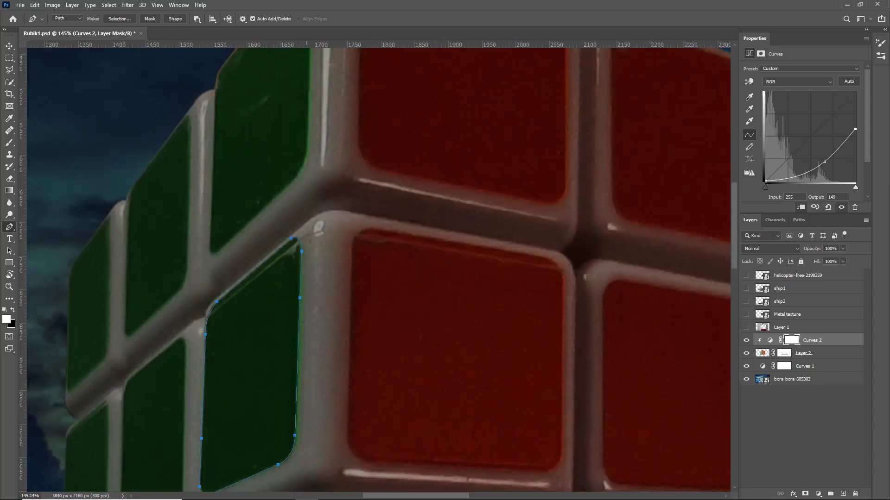
scroll(423, 120, "up", 5)
left_click(439, 381)
left_click_drag(417, 417, 419, 222)
left_click(419, 237)
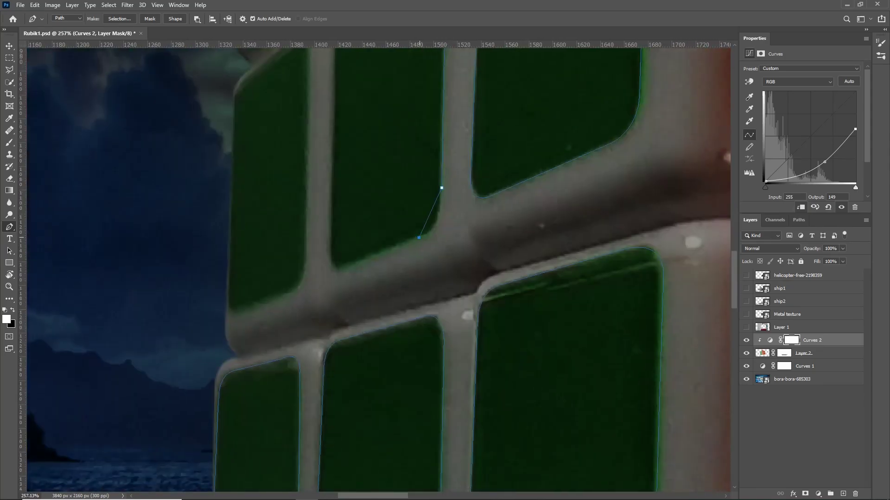
left_click_drag(335, 74, 323, 217)
left_click(323, 177)
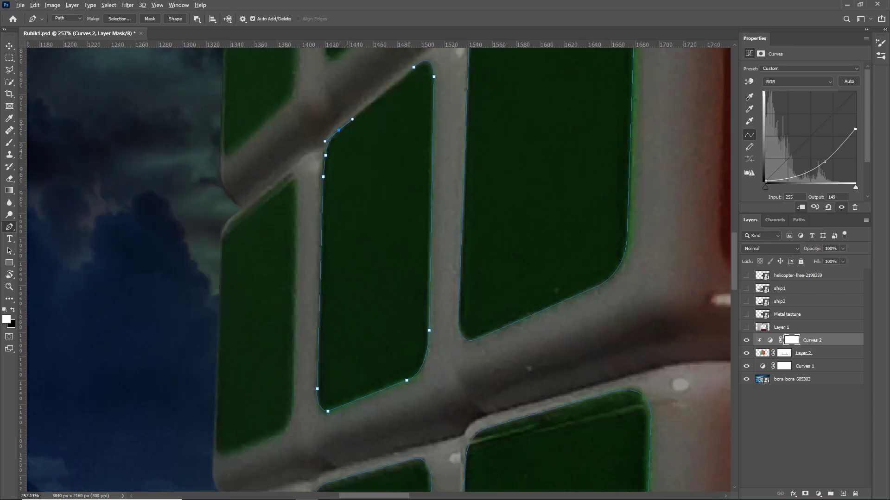
left_click_drag(348, 122, 472, 65)
left_click_drag(421, 331, 453, 166)
left_click(453, 167)
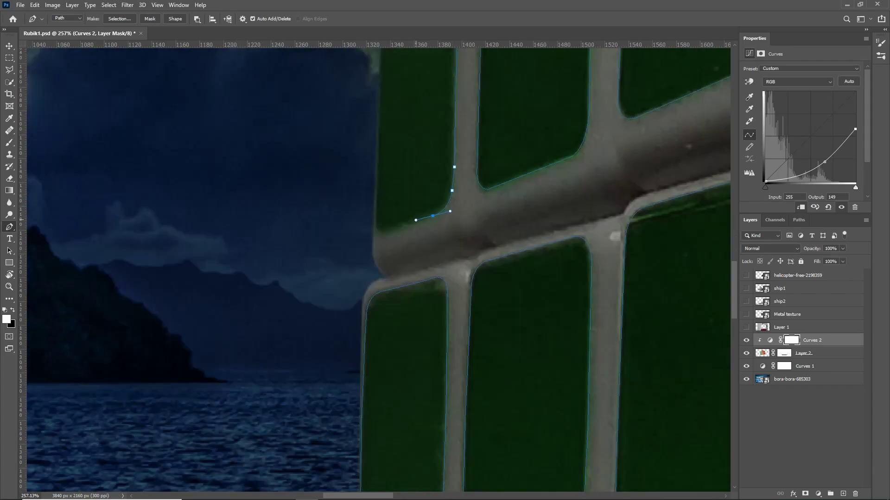
Outline the upper-left green squares with curved corner anchors
left_click_drag(417, 139, 427, 259)
scroll(378, 269, "down", 1)
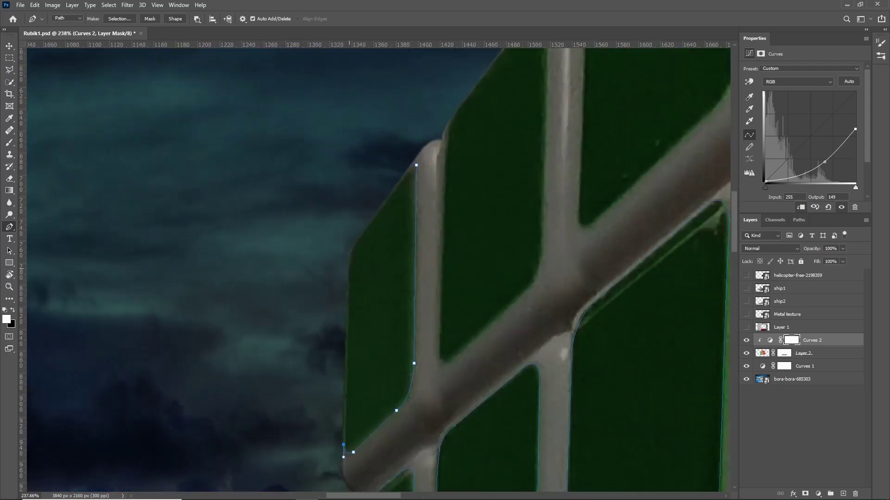
left_click(349, 268)
left_click_drag(359, 239, 368, 227)
left_click_drag(406, 172, 313, 234)
left_click(370, 164)
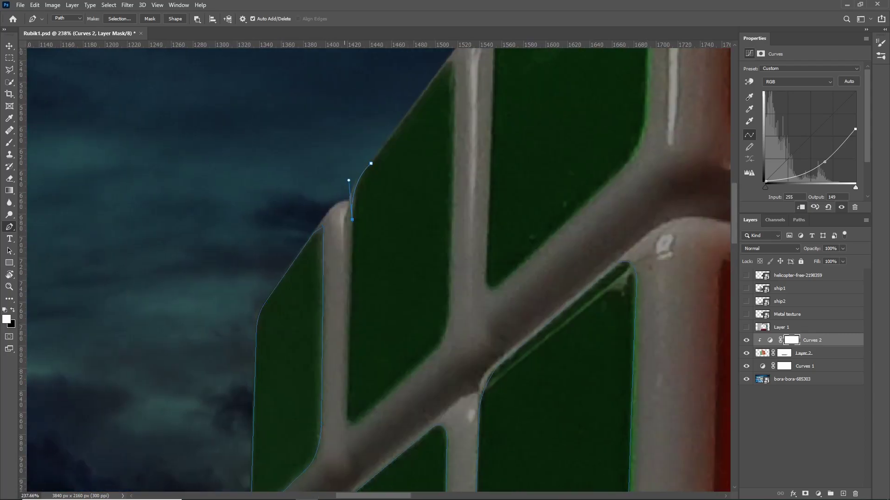
scroll(371, 269, "down", 2)
left_click(346, 285)
left_click(345, 324)
left_click_drag(359, 330, 369, 321)
Carry the path across the top green square and down its right edge
left_click_drag(371, 185, 325, 274)
scroll(394, 185, "up", 2)
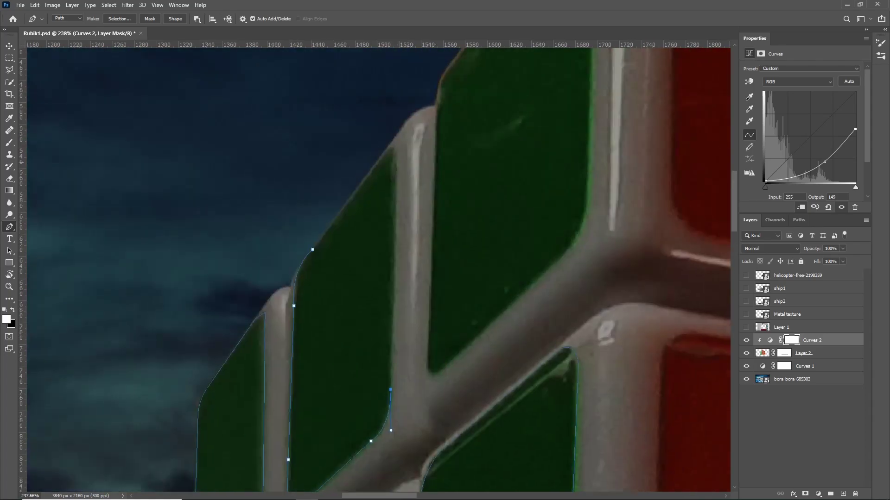
left_click(396, 157)
left_click(385, 153)
left_click(312, 248)
scroll(312, 248, "down", 1)
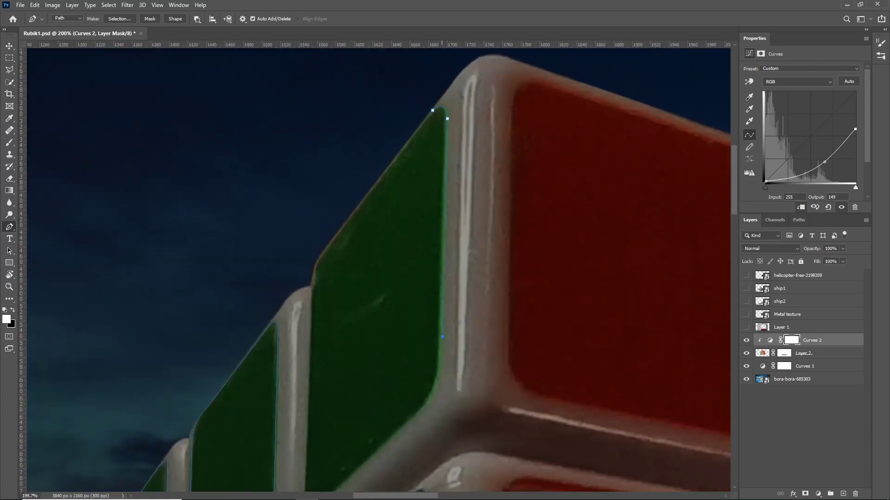
scroll(371, 269, "down", 3)
left_click(459, 243)
left_click(456, 255)
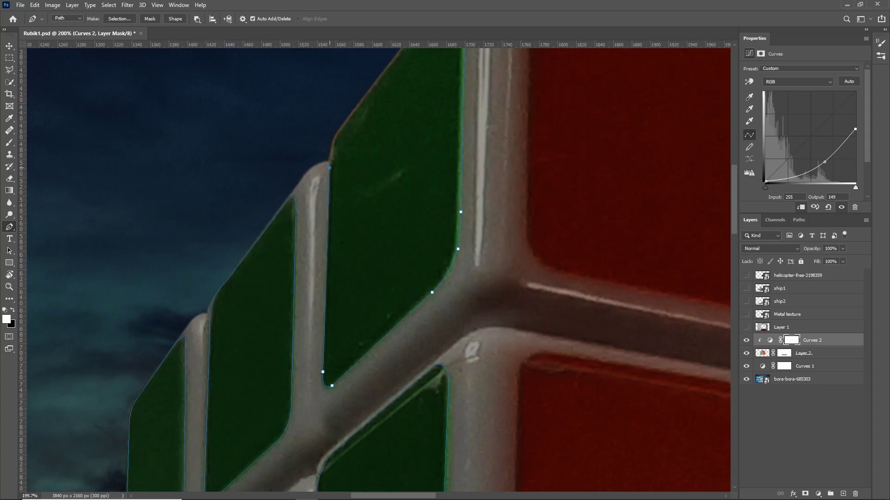
scroll(324, 232, "up", 3)
scroll(324, 231, "down", 3)
scroll(324, 232, "up", 3)
Trace around the first red square and close its path
mouse_move(314, 248)
left_mouse_down()
mouse_move(318, 320)
mouse_move(354, 311)
left_mouse_up()
left_click(314, 248, "alt")
scroll(313, 249, "down", 5)
left_click(288, 273)
left_click(501, 344)
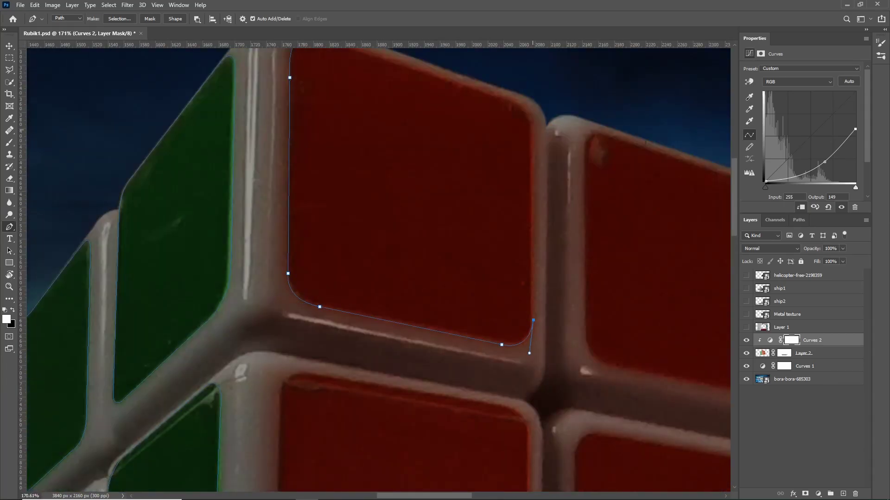
scroll(524, 258, "up", 3)
left_click(524, 258)
left_click(328, 171)
Outline the middle red tile, curving around its bottom-right corner
scroll(370, 269, "down", 2)
scroll(371, 269, "right", 4)
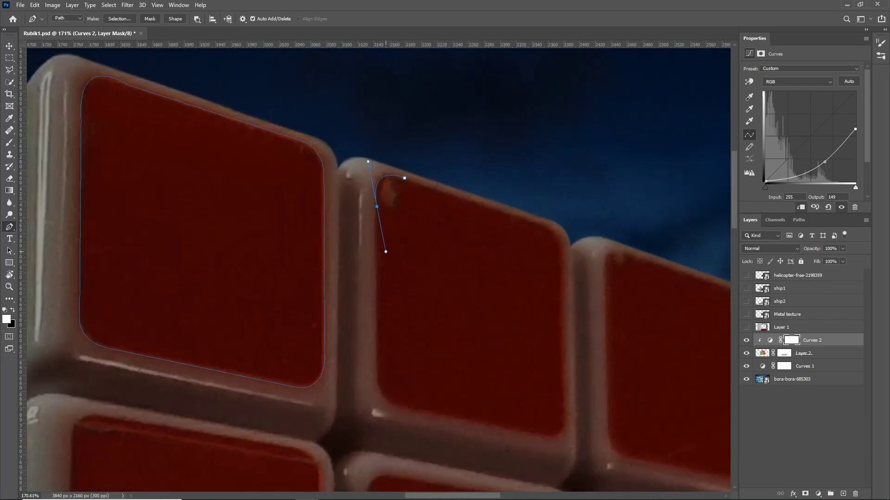
scroll(371, 269, "down", 3)
scroll(370, 268, "right", 1)
left_click(306, 234)
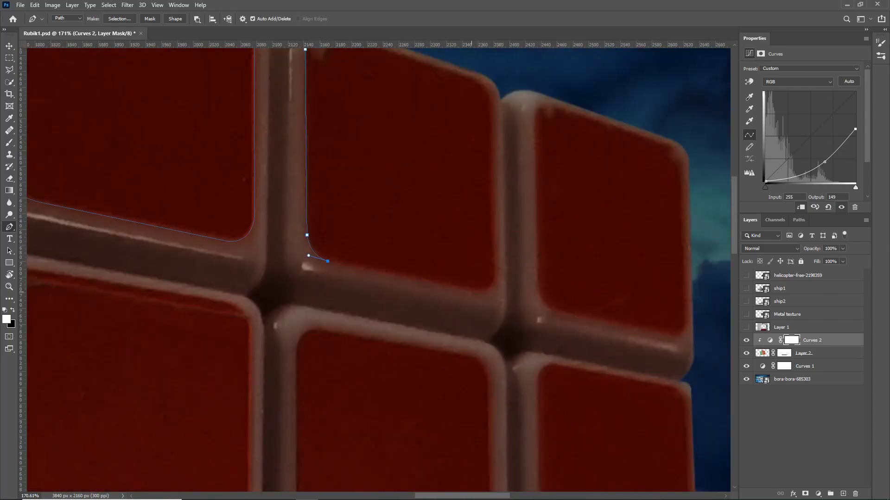
left_click(475, 292)
left_click_drag(496, 277, 490, 232)
scroll(370, 268, "up", 3)
left_click(440, 212)
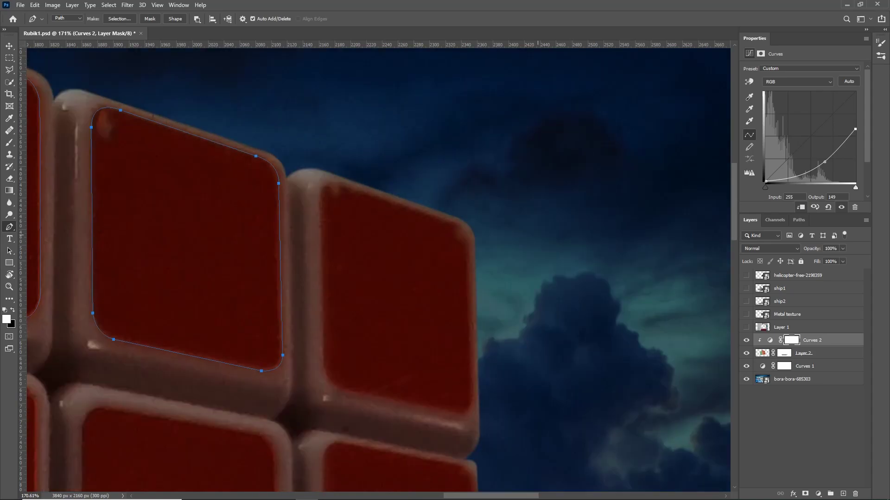
scroll(370, 269, "right", 4)
Draw and close a new path around the next red tile
left_click(347, 186)
left_click_drag(320, 210, 327, 249)
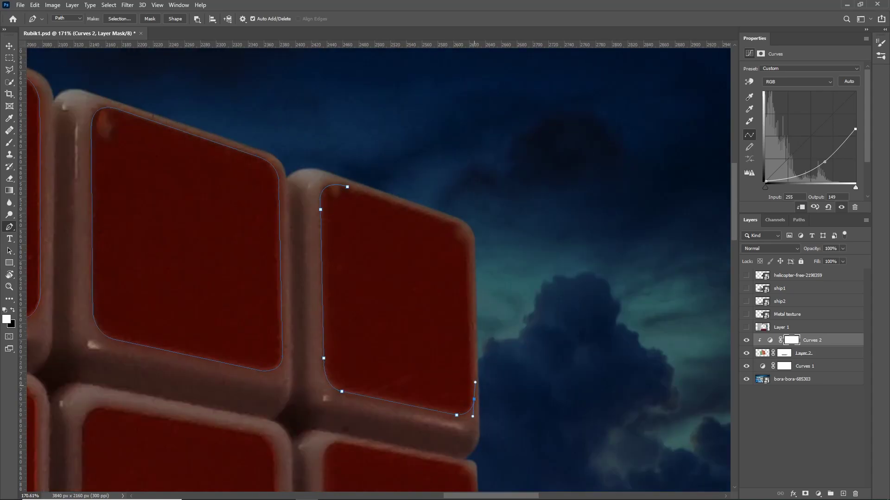
left_click(472, 236)
left_click(454, 224)
left_click(347, 187)
scroll(371, 268, "up", 2)
left_click(375, 205)
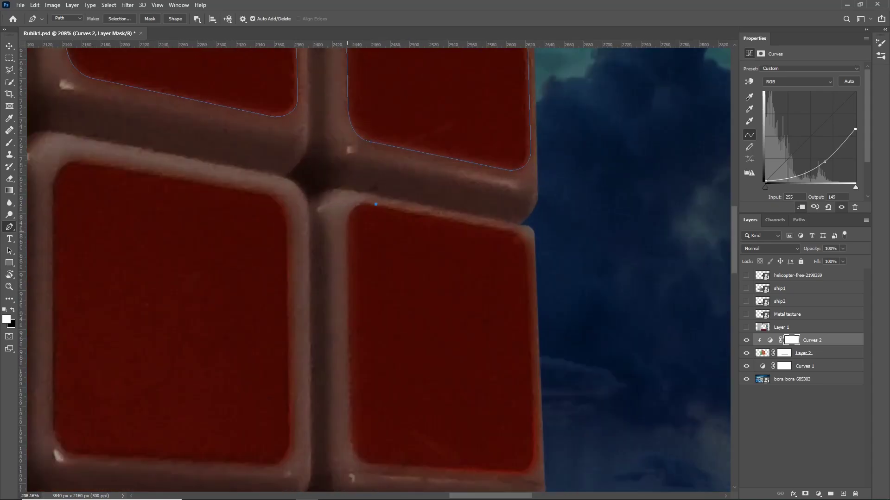
Trace another tile's left, bottom and right edges up to its top-right corner
scroll(370, 269, "down", 5)
left_click(344, 271)
left_click(373, 301)
left_click(514, 310)
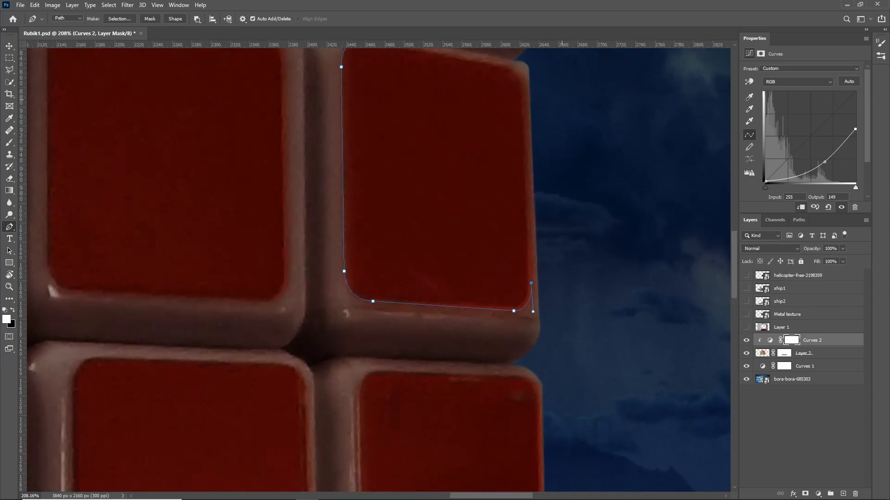
scroll(533, 311, "up", 4)
left_click(521, 240)
left_click(524, 226)
scroll(371, 269, "left", 5)
Outline the neighbouring tile with a curved corner and close its path
left_click(205, 149)
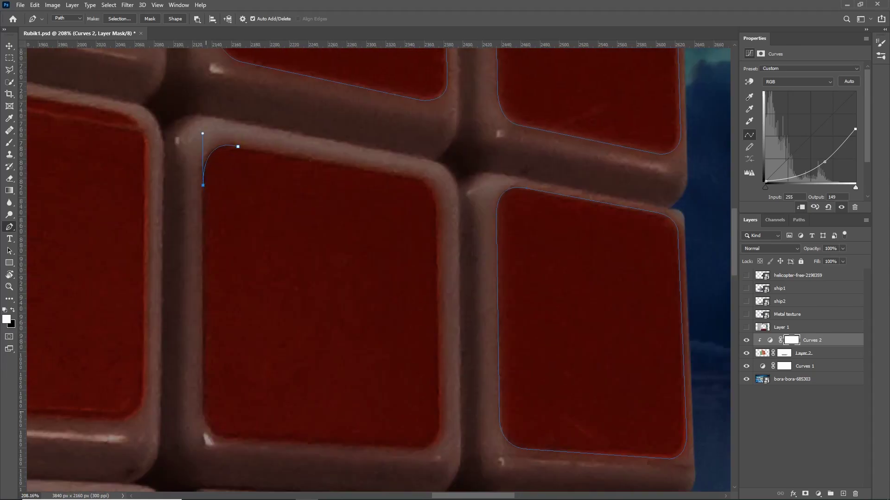
scroll(204, 229, "down", 4)
left_click(160, 280)
left_click_drag(202, 308, 246, 310)
left_click(380, 317)
left_click(396, 284)
scroll(397, 284, "up", 3)
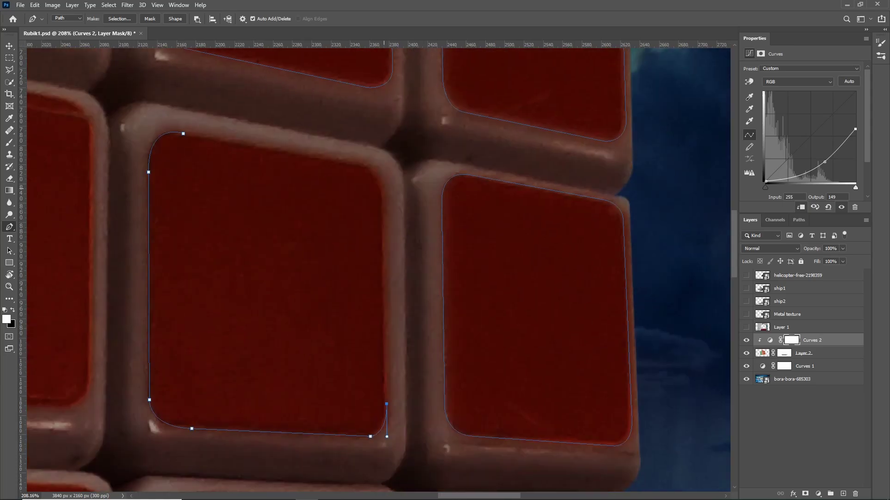
left_click(384, 189)
left_click(358, 164)
left_click(183, 135)
Trace the left tile's right and bottom edges, rounding its corner
scroll(406, 138, "left", 8)
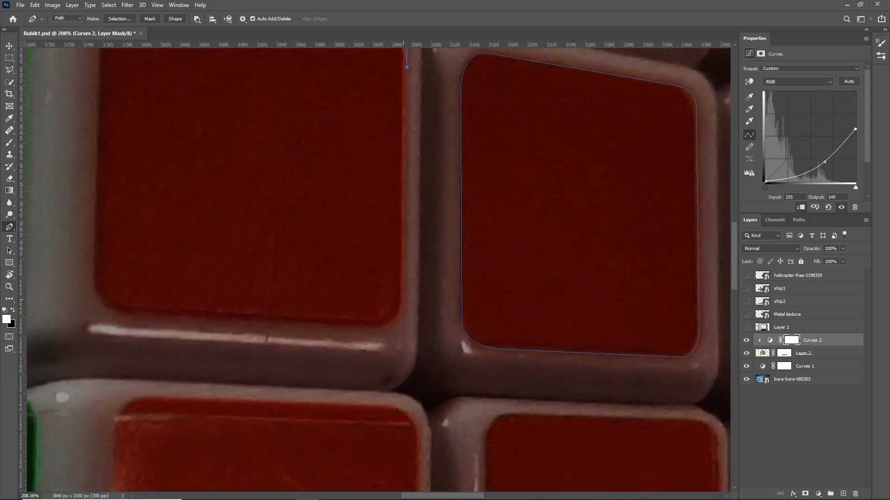
left_click(406, 67)
left_click(403, 293)
left_click(368, 331)
left_click(129, 316)
left_click_drag(94, 275, 98, 242)
scroll(98, 242, "up", 4)
scroll(99, 242, "left", 1)
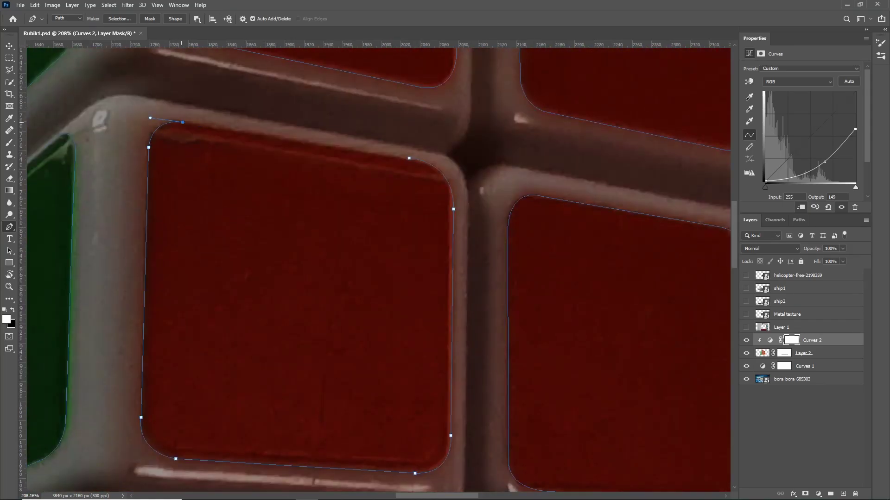
scroll(254, 204, "down", 8)
Outline the lower tile's left and bottom edges, curving up its bottom-right corner
left_click(254, 204)
left_click_drag(193, 270, 196, 351)
scroll(210, 324, "down", 5)
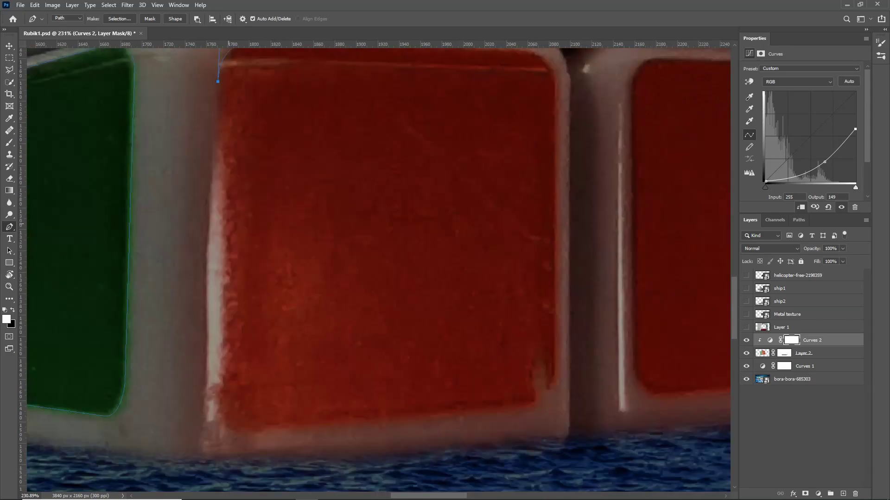
left_click(210, 399)
left_click(532, 406)
left_click_drag(556, 357, 558, 306)
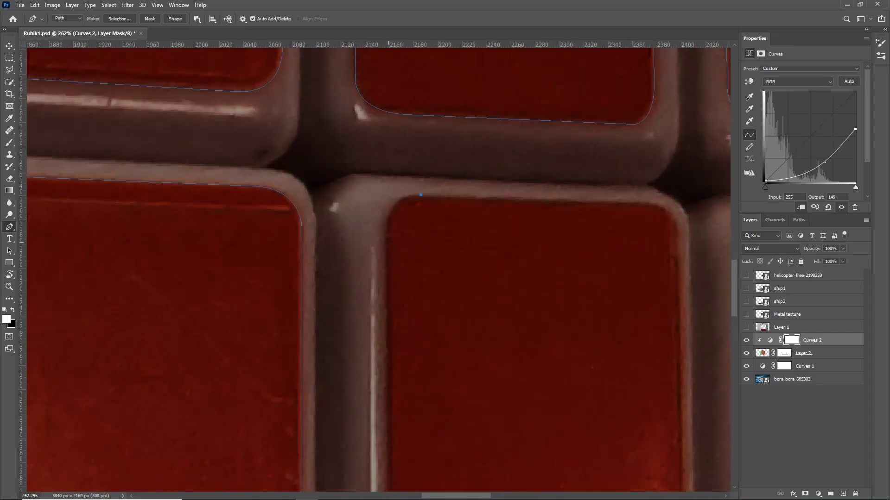
Trace the next tile from its curved top-left corner round to its top edge
left_click(421, 195)
left_click_drag(387, 242, 391, 297)
scroll(390, 297, "down", 5)
left_click_drag(320, 193, 321, 223)
scroll(321, 222, "right", 5)
left_click_drag(410, 205, 412, 252)
scroll(412, 253, "up", 4)
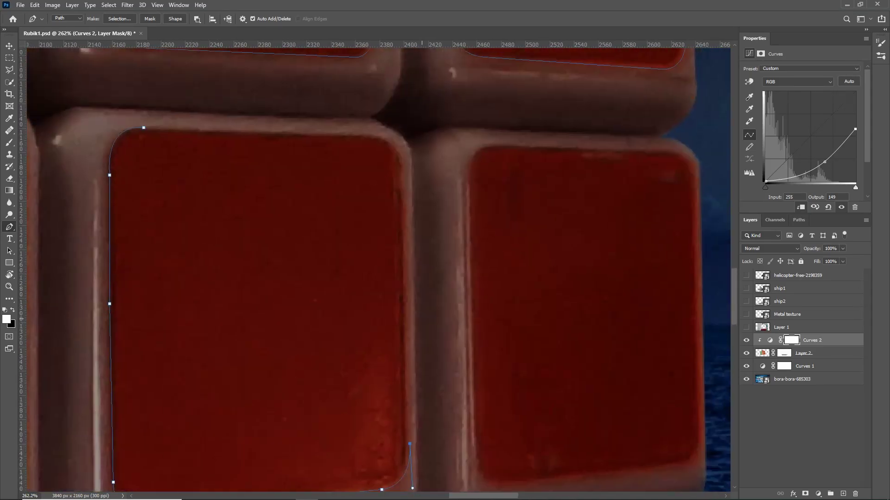
left_click(399, 176)
left_click(363, 144)
Outline the last tile's bottom corner, right edge and top edge
scroll(362, 232, "right", 5)
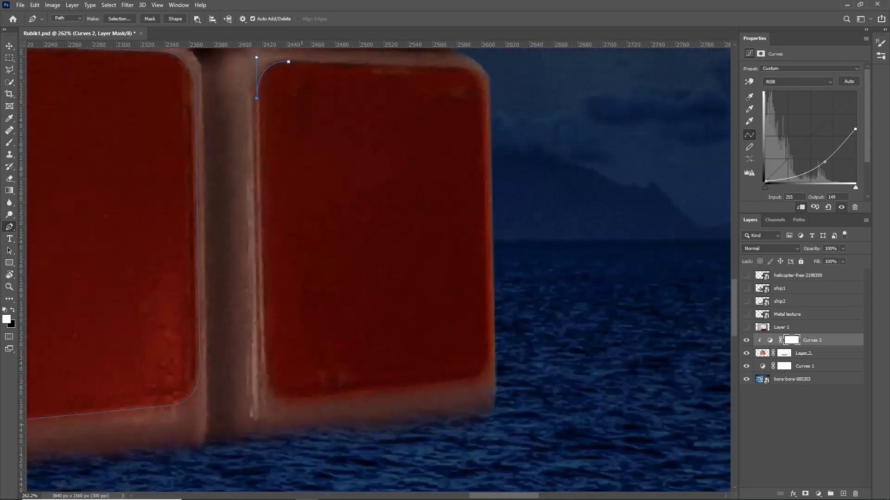
scroll(302, 224, "down", 3)
left_click_drag(306, 386, 365, 377)
scroll(366, 378, "right", 4)
left_click(302, 393)
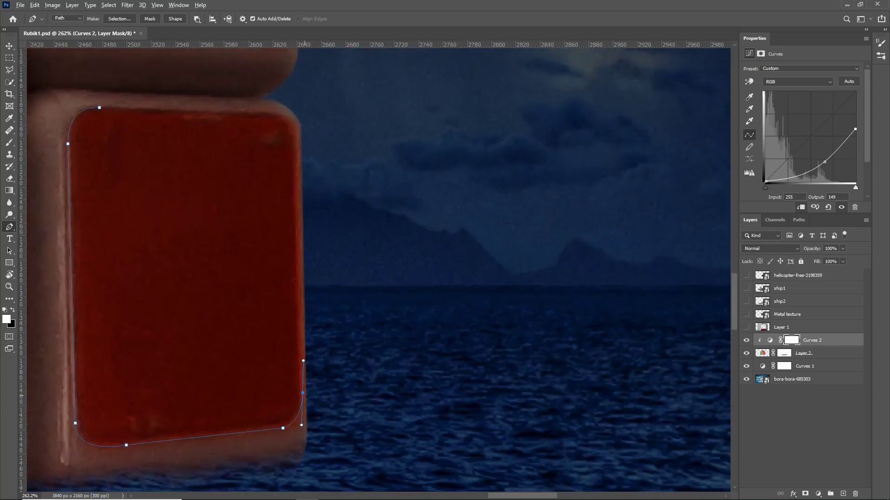
left_click(293, 142)
left_click_drag(264, 113, 267, 113)
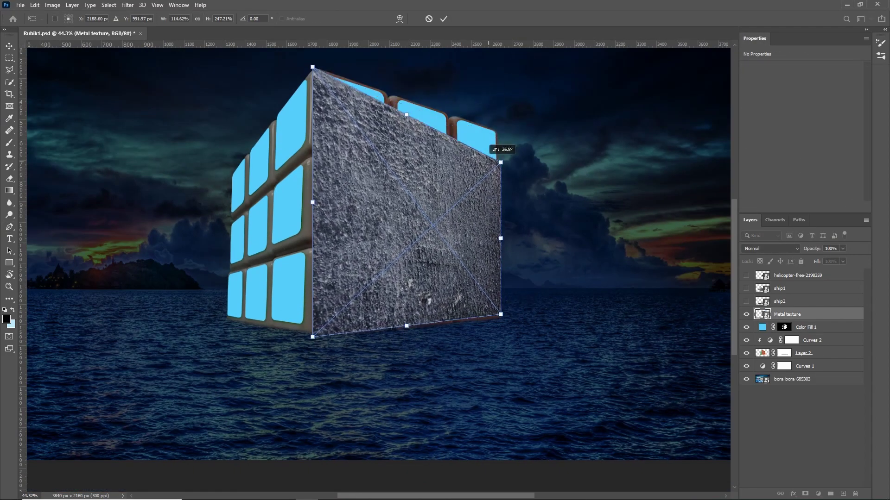
Skew the metal texture into perspective over the cube's front face
left_click_drag(500, 66, 500, 130)
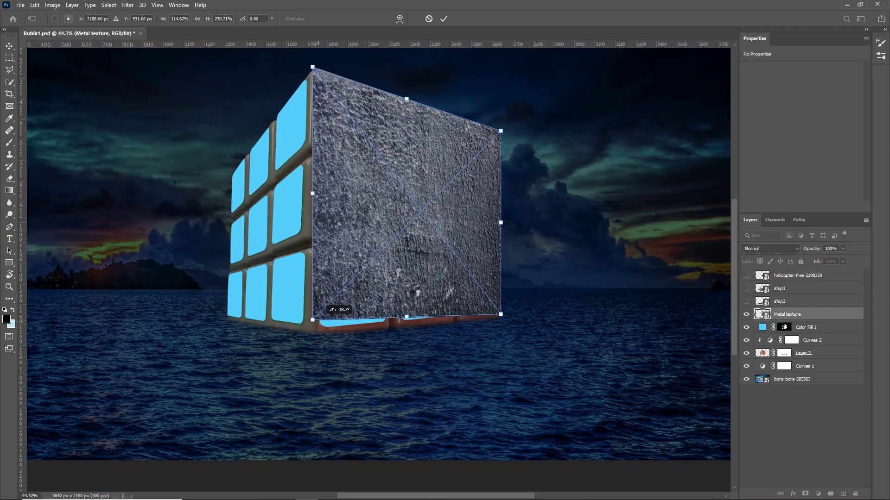
left_click_drag(500, 336, 500, 314)
left_click(157, 5)
key("Escape")
key("Return")
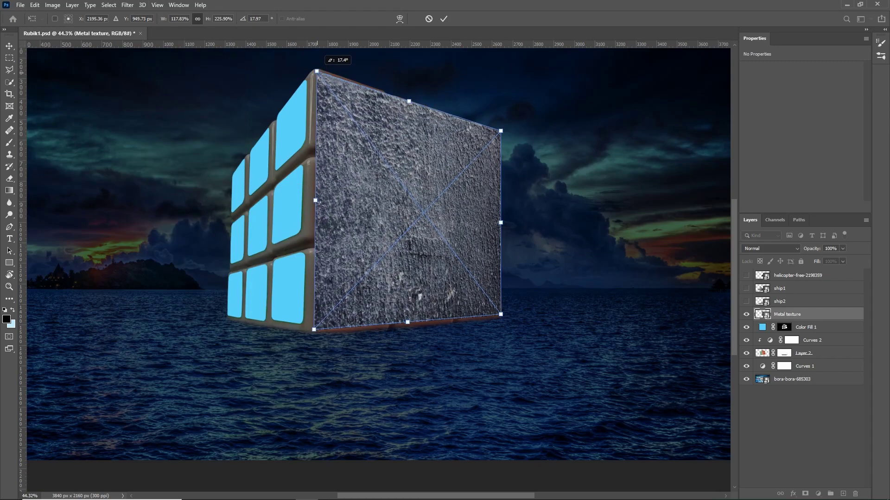
Duplicate the metal texture, flip the copy horizontally, and distort it onto the cube's left face
key("ctrl+j")
key("ctrl+t")
right_click(426, 204)
left_click(454, 347)
left_click_drag(119, 199, 207, 206)
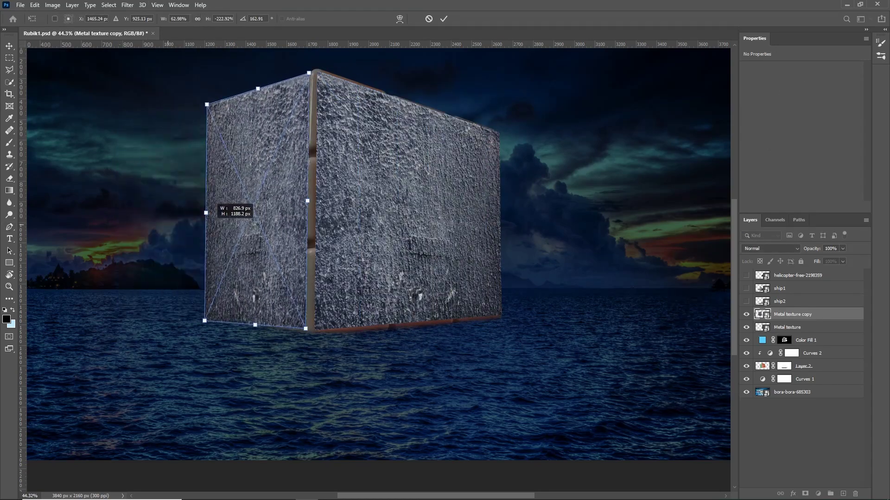
left_click_drag(207, 318, 226, 316)
left_click_drag(207, 103, 230, 175)
Commit the left-face transform and blend the metal texture copy into the tiles in Overlay
key("Return")
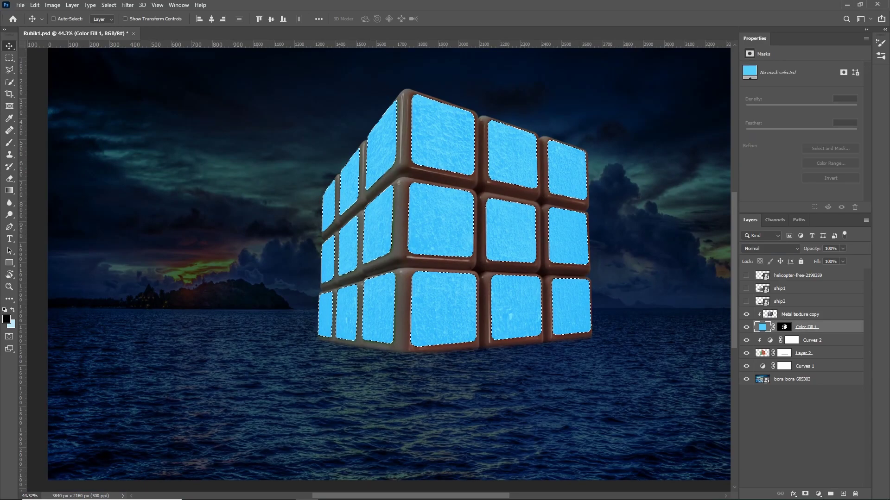
key("ctrl+alt+f")
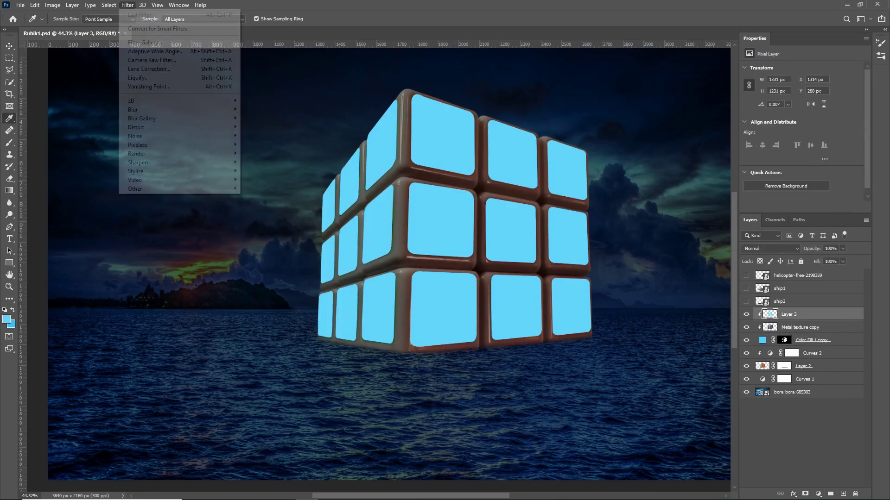
key("Return")
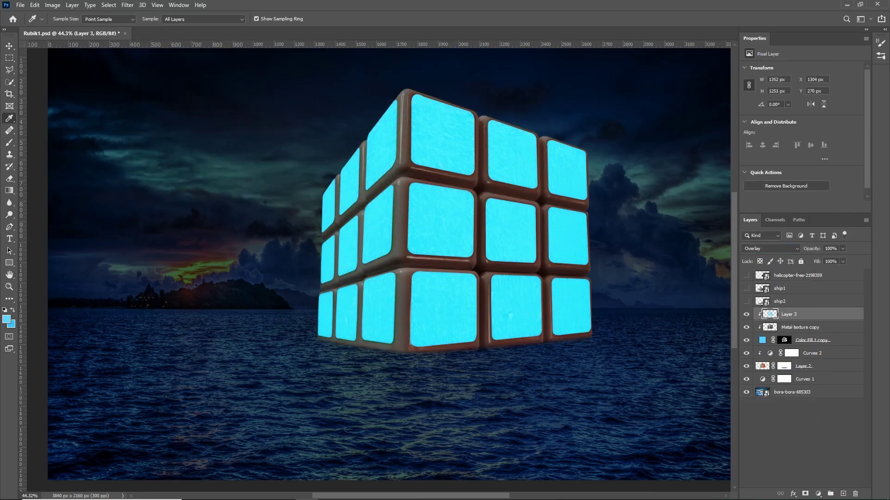
key("ctrl+e")
key("l")
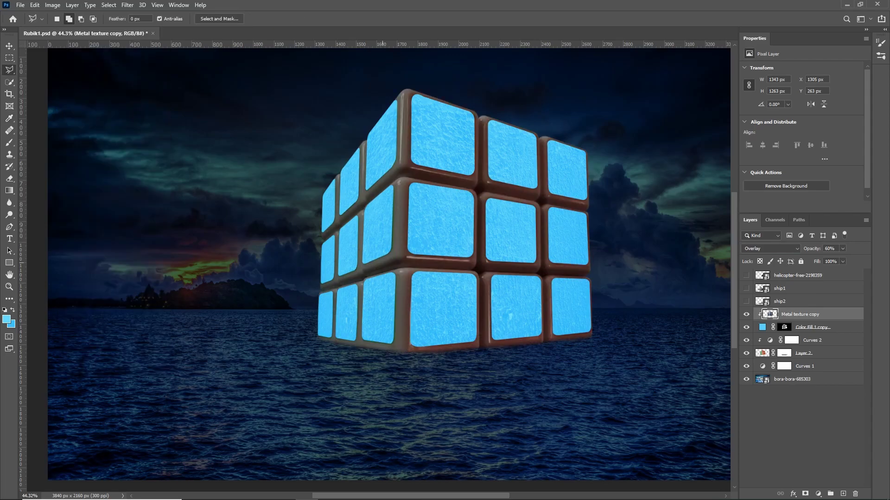
scroll(424, 196, "up", 3)
Duplicate Color Fill 1 copy, set it to Overlay, and Gaussian Blur its mask by 16.6 px
key("alt+bracketleft")
key("ctrl+j")
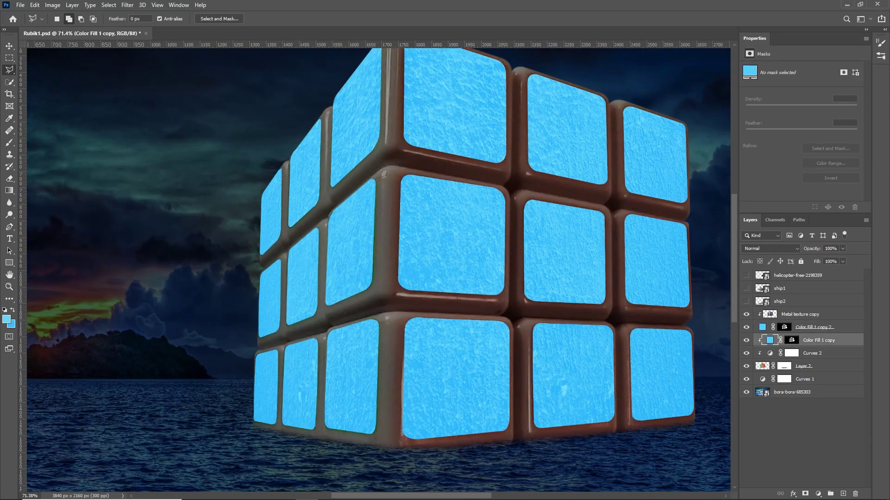
left_click(792, 340)
left_click(770, 248)
left_click(127, 5)
left_click(139, 111)
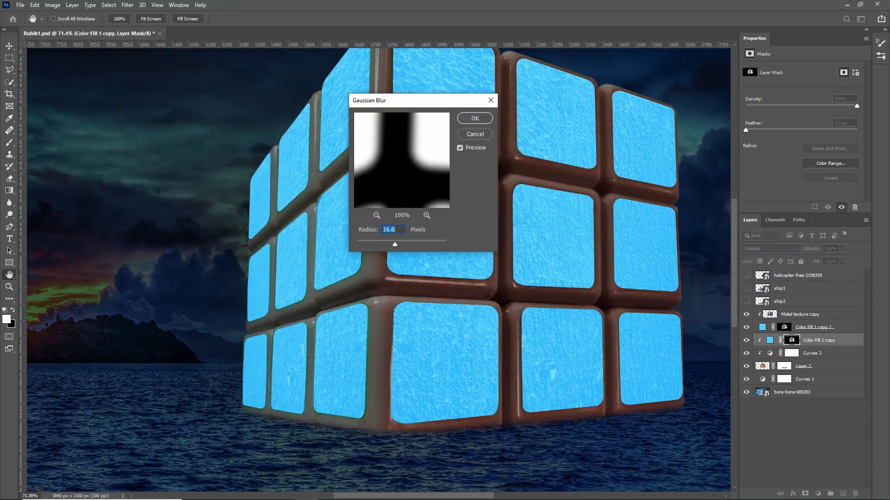
key("Return")
Select the Brush tool at 80% opacity and target the Curves 2 layer mask
key("b")
key("alt+bracketleft")
type("8")
scroll(262, 278, "up", 1)
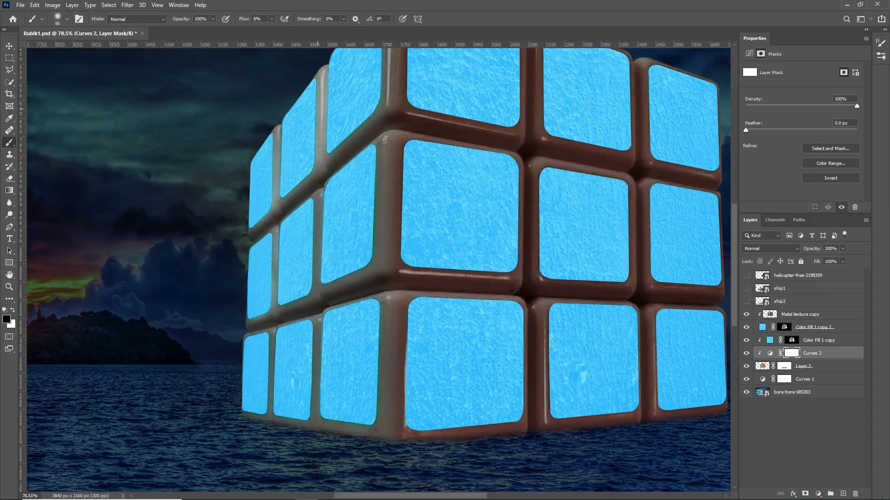
Lower the red channel curve in Curves 2 to turn the cube frame teal
left_click_drag(371, 185, 284, 320)
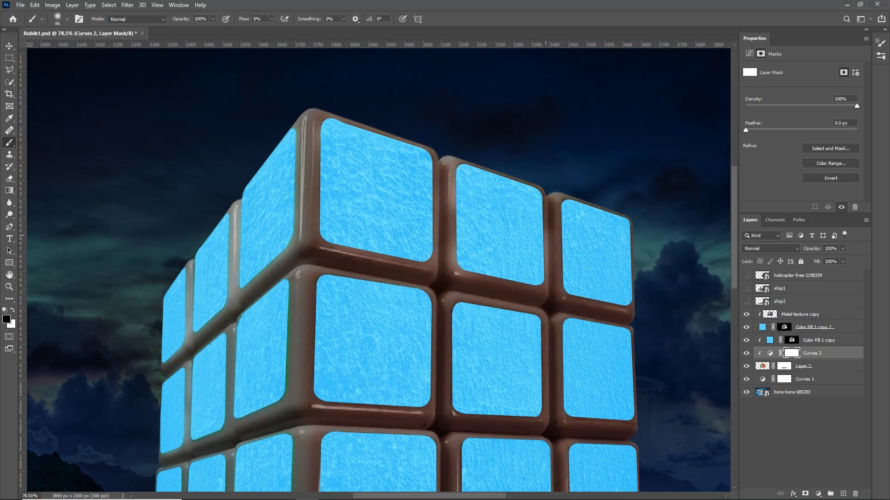
left_click_drag(417, 232, 266, 109)
left_click(769, 353)
key("alt+3")
left_click_drag(855, 91, 854, 124)
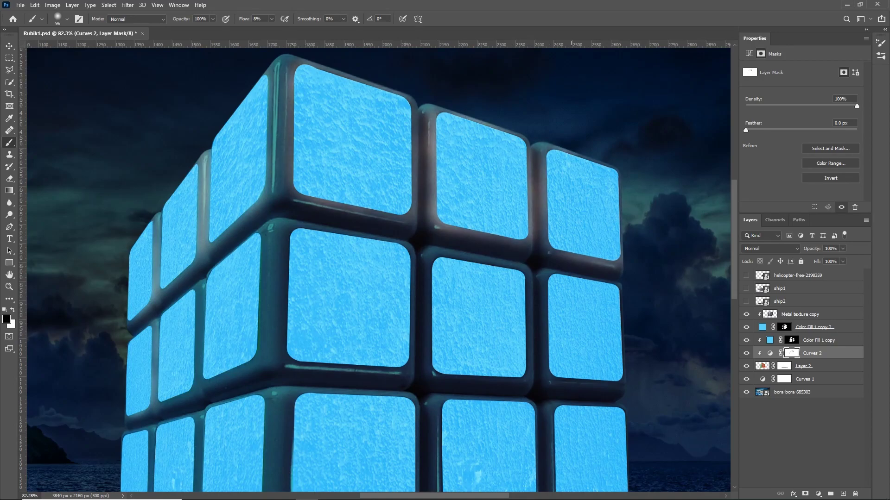
Brush along the cube frame edges on the Curves 2 mask to brighten them
mouse_move(436, 275)
left_mouse_down()
mouse_move(321, 125)
mouse_move(412, 231)
mouse_move(505, 241)
mouse_move(422, 362)
mouse_move(320, 236)
mouse_move(417, 371)
mouse_move(606, 301)
left_mouse_up()
left_click_drag(491, 186, 394, 315)
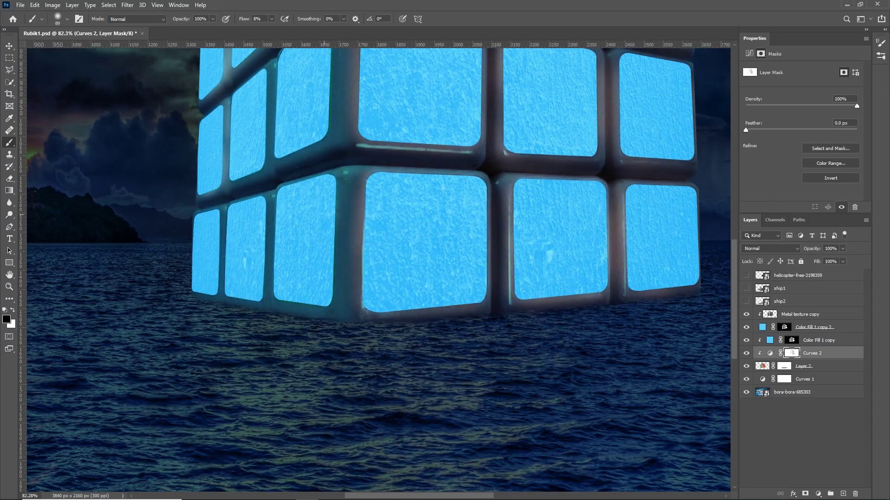
left_click_drag(281, 260, 236, 260)
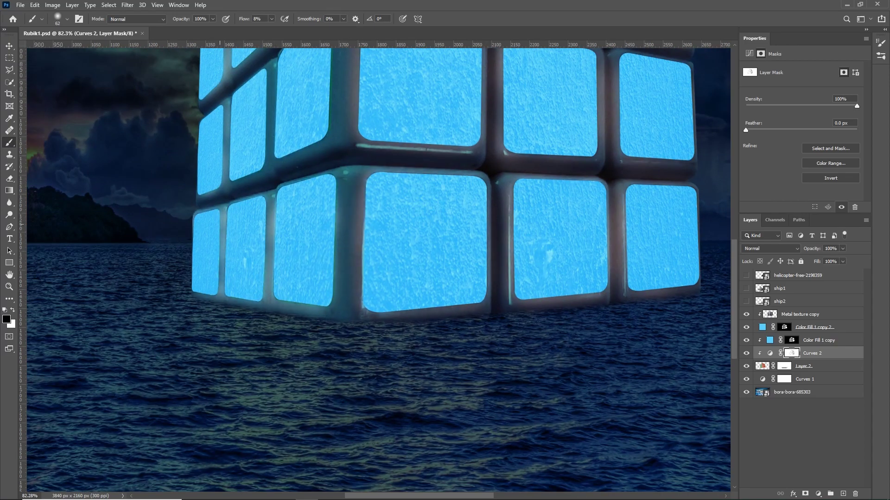
scroll(370, 259, "down", 2)
mouse_move(602, 245)
left_mouse_down()
mouse_move(352, 250)
mouse_move(246, 199)
left_mouse_up()
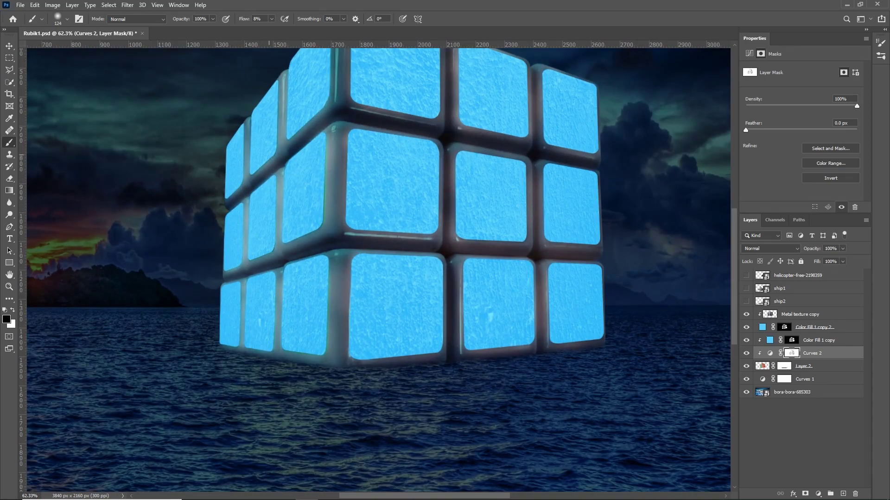
scroll(378, 269, "up", 3)
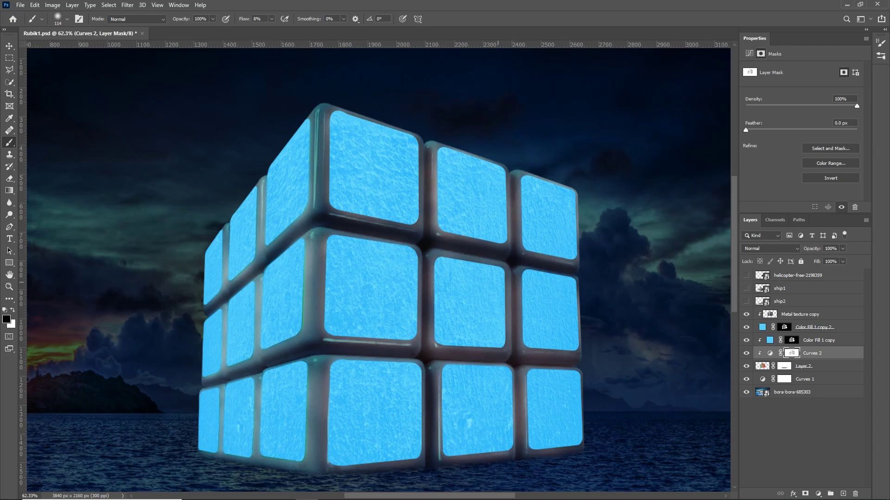
scroll(378, 268, "down", 3)
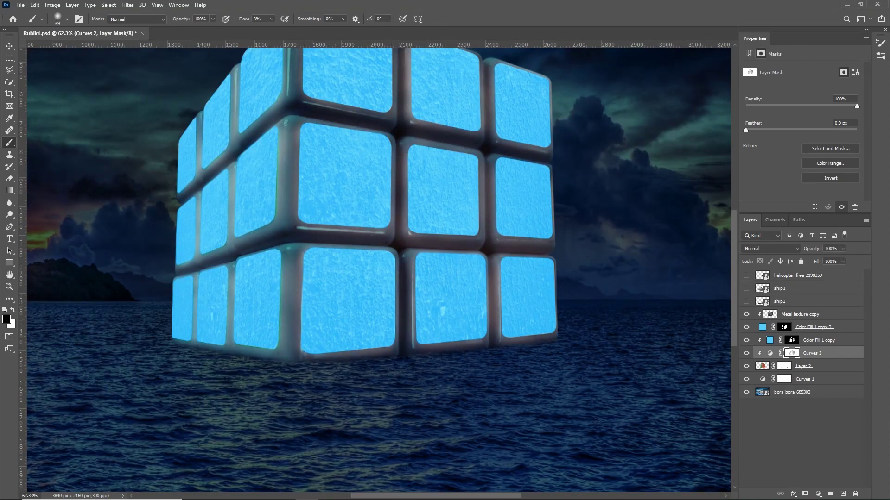
scroll(435, 319, "down", 4)
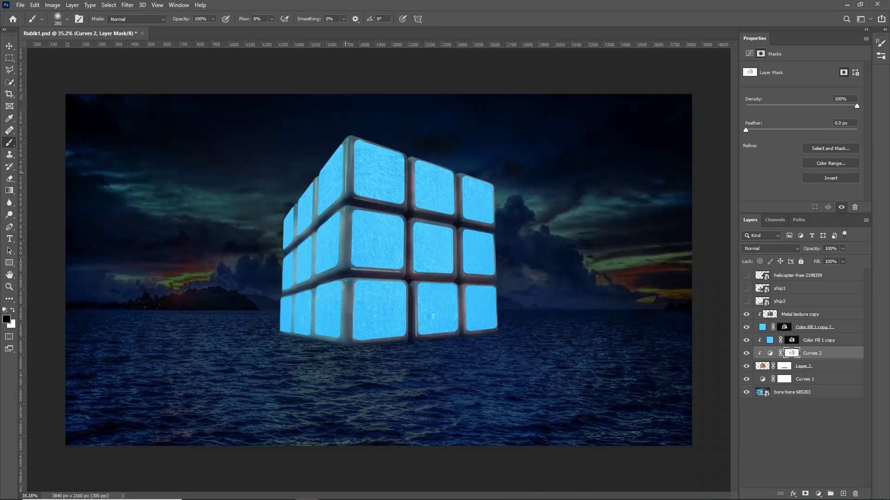
key("bracketright")
key("bracketright")
key("bracketright")
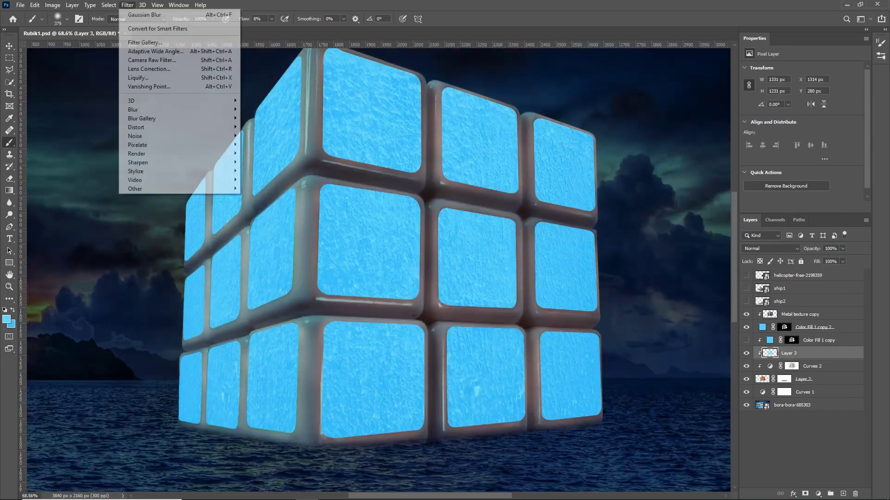
Blur the copied tile layer and restrict its blending with the Blend If underlying-layer slider
left_click(144, 14)
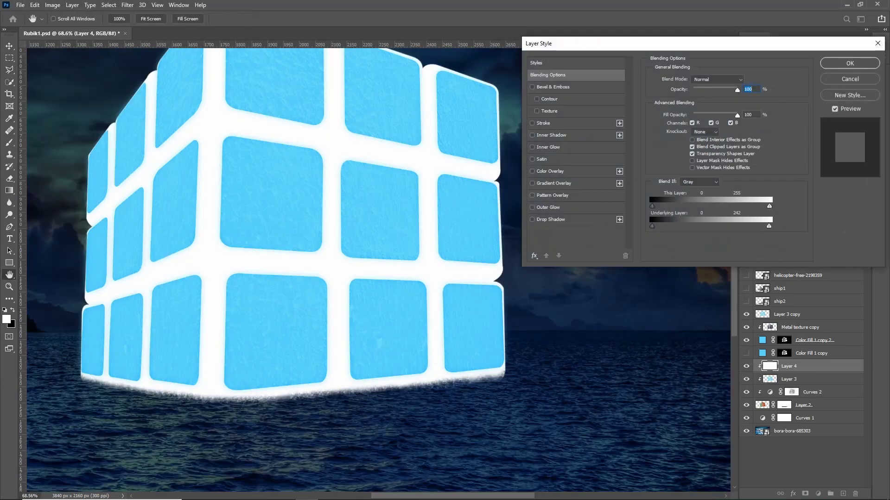
left_click_drag(769, 226, 665, 227)
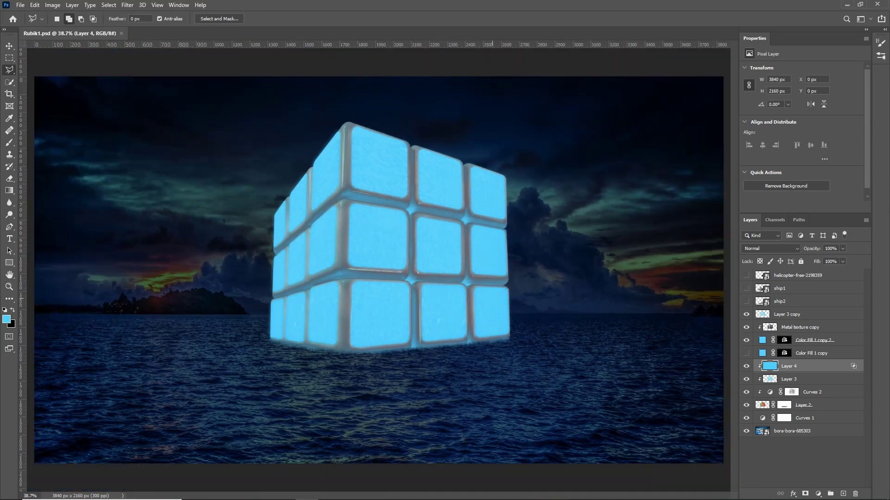
Load the Layer 3 copy tile selection and recolour Color Fill 1 copy 2 to muted cyan #54a3af
left_click(786, 314)
left_click(745, 314)
left_click(761, 315, "ctrl")
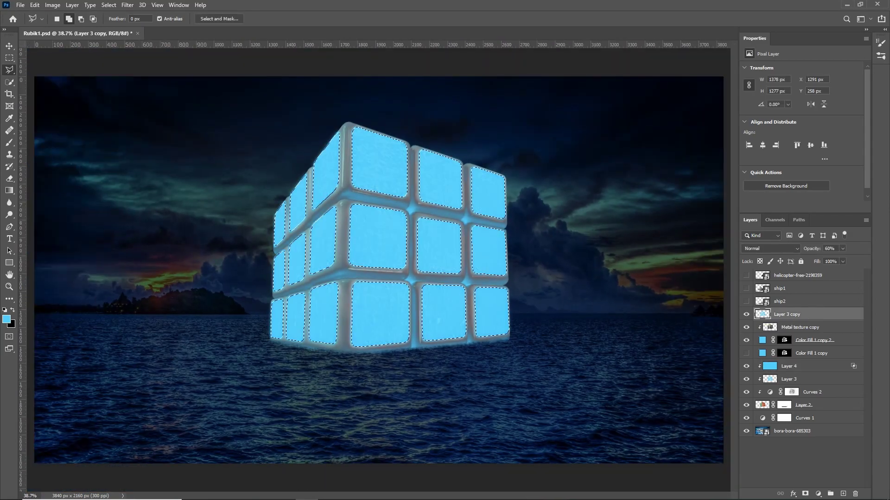
double_click(762, 340)
left_click_drag(597, 49, 604, 66)
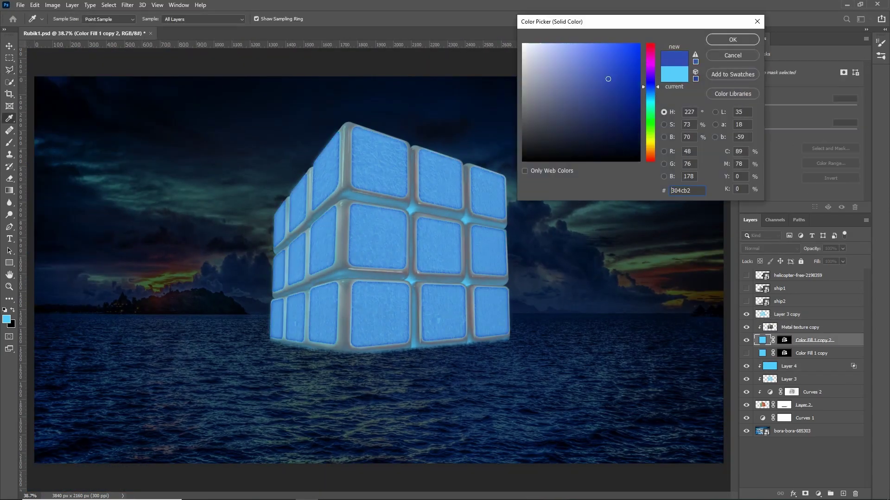
left_click_drag(651, 86, 650, 100)
mouse_move(599, 62)
left_mouse_down()
mouse_move(629, 43)
mouse_move(583, 80)
left_mouse_up()
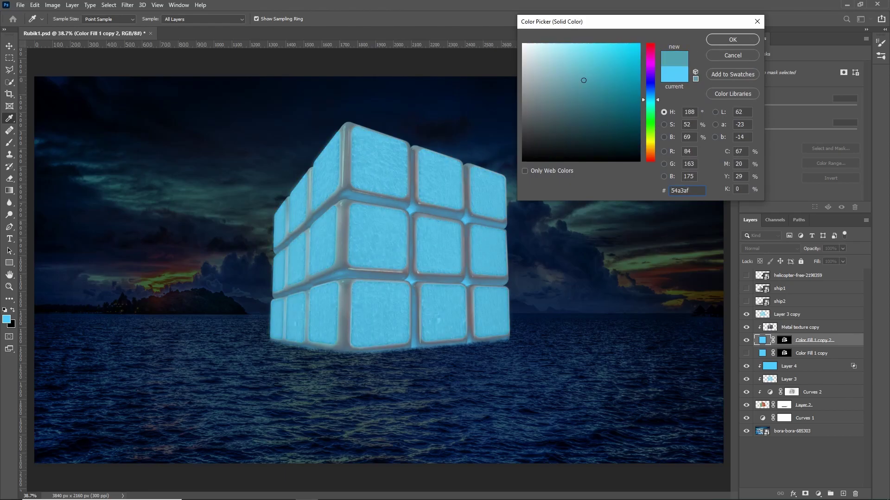
key("Return")
Fit the whole image on screen and target the Curves 2 layer mask
key("ctrl+0")
left_click(792, 391)
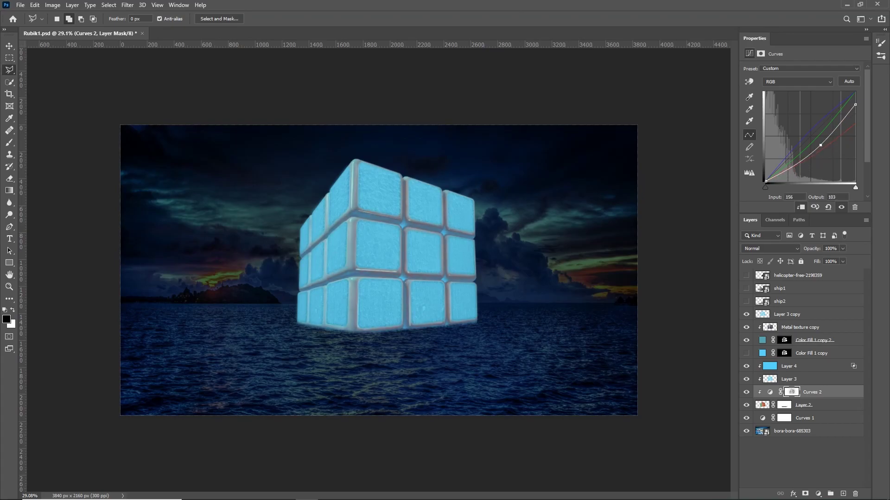
scroll(364, 282, "up", 10)
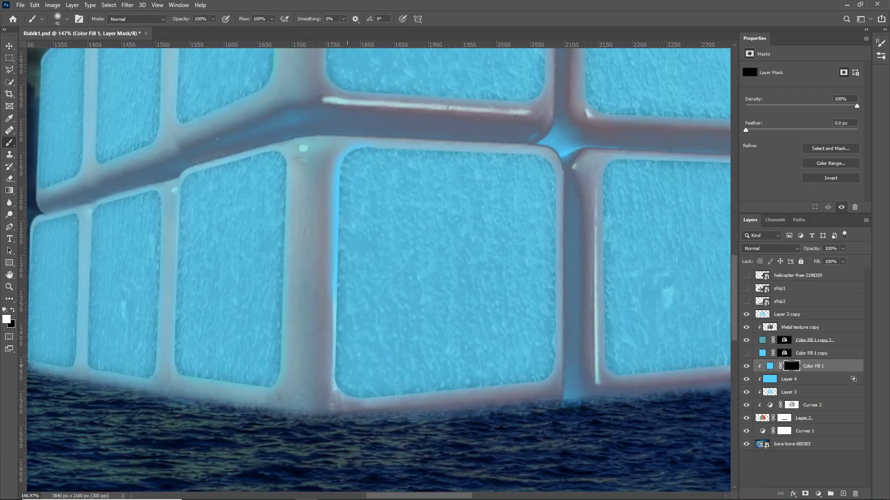
Paint a white-brush blue glow along the cube's tile edges and base on the Color Fill 1 mask
left_click_drag(329, 301, 550, 370)
left_click_drag(510, 278, 264, 262)
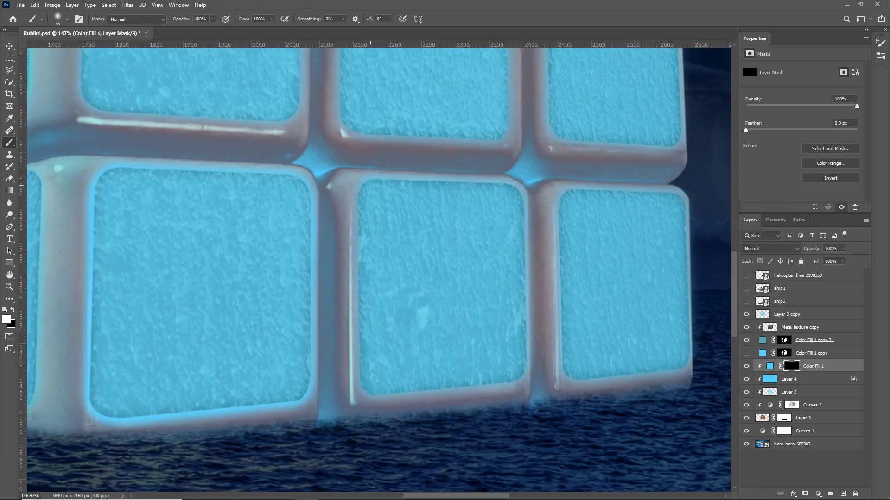
scroll(378, 266, "up", 1)
scroll(378, 267, "right", 3)
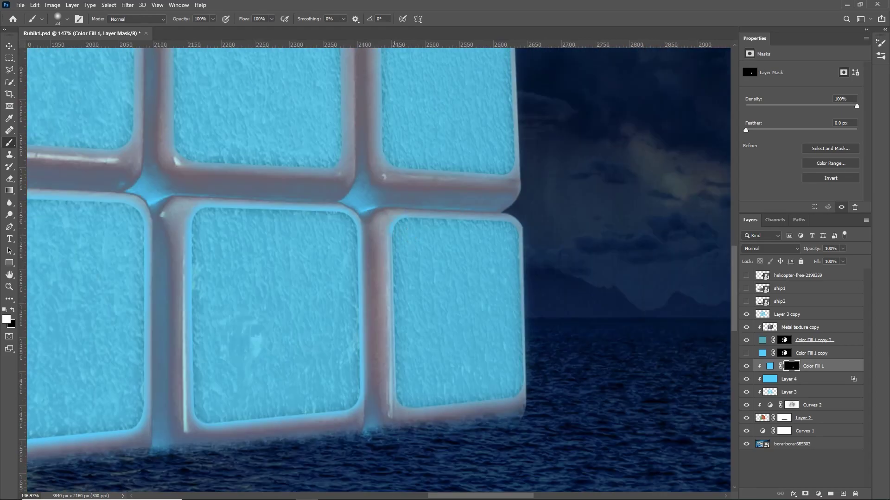
scroll(378, 268, "up", 3)
scroll(378, 269, "right", 1)
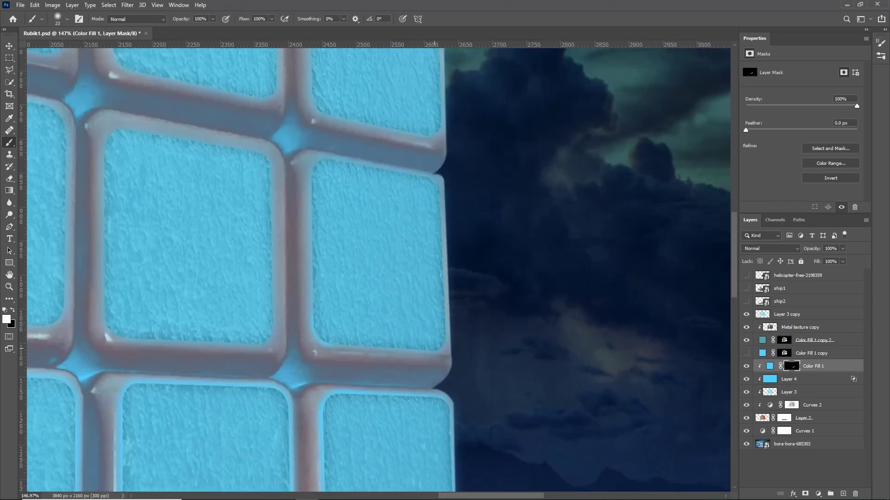
scroll(378, 269, "up", 1)
scroll(378, 268, "down", 1)
scroll(378, 269, "left", 2)
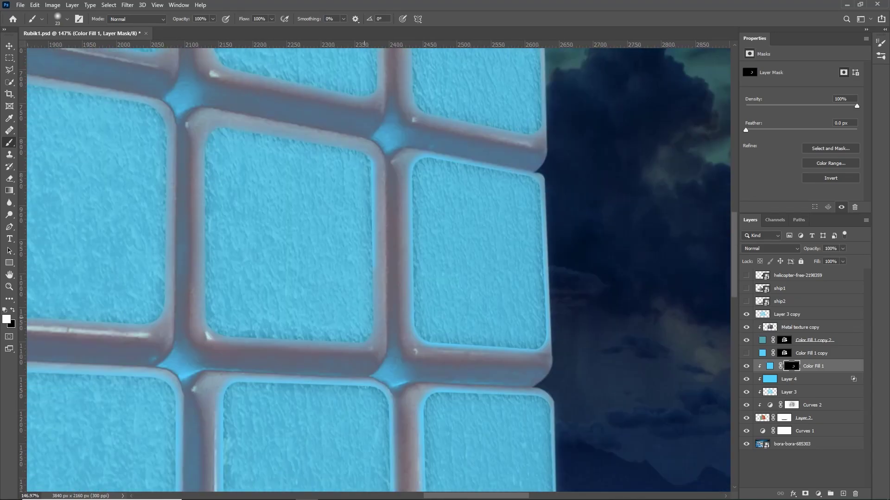
scroll(378, 268, "up", 2)
scroll(378, 269, "left", 5)
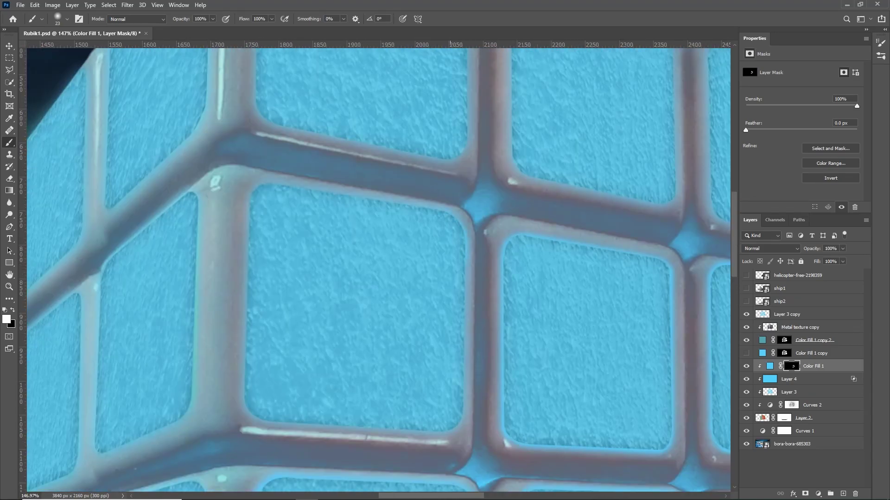
scroll(378, 268, "down", 2)
scroll(378, 269, "up", 3)
scroll(378, 269, "up", 3)
scroll(378, 268, "right", 1)
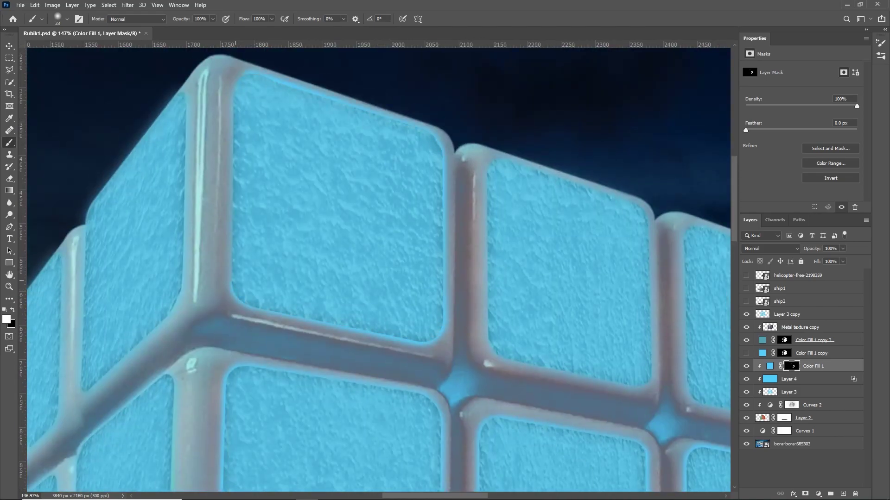
scroll(378, 269, "right", 3)
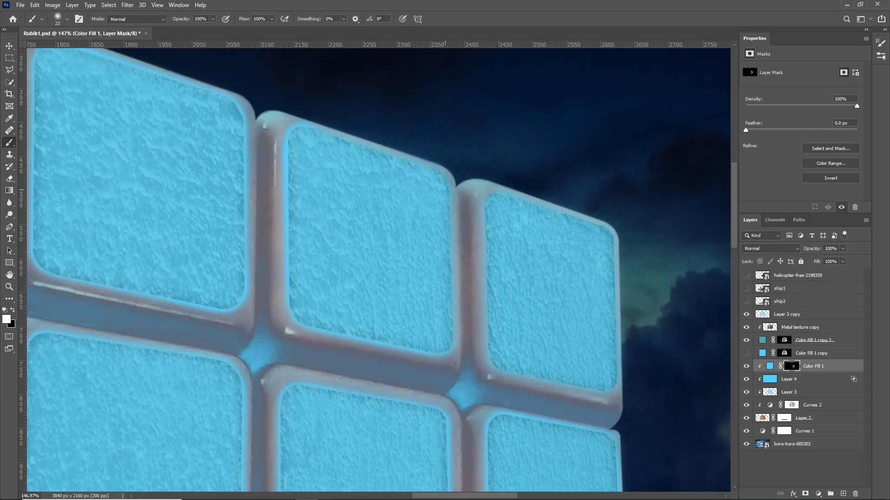
scroll(378, 269, "right", 3)
scroll(378, 269, "down", 2)
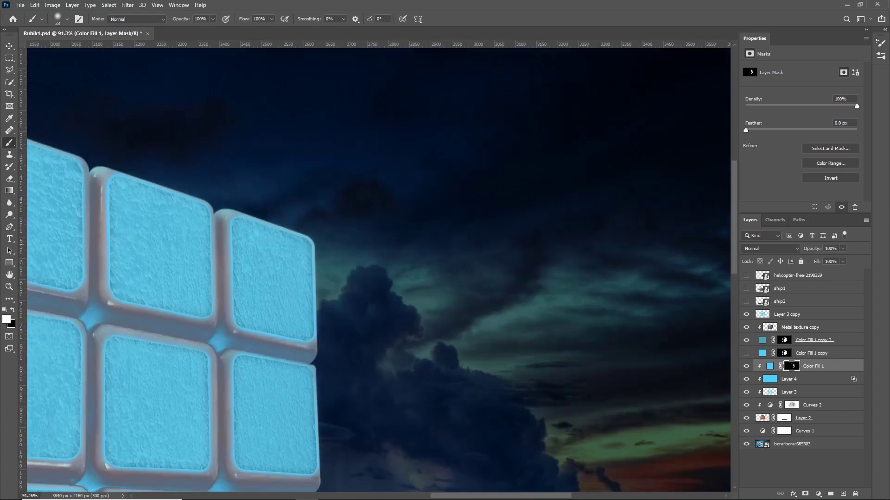
scroll(378, 269, "up", 3)
scroll(378, 269, "up", 1)
scroll(378, 269, "down", 3)
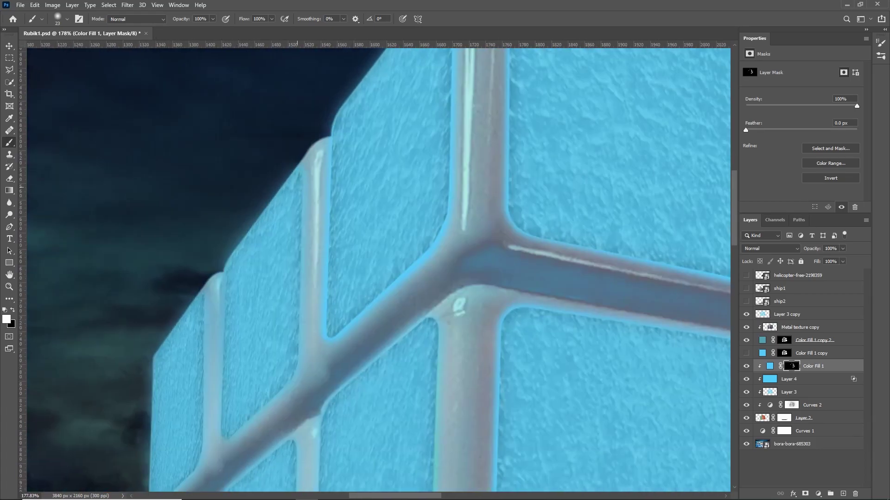
scroll(378, 268, "left", 3)
scroll(378, 269, "down", 1)
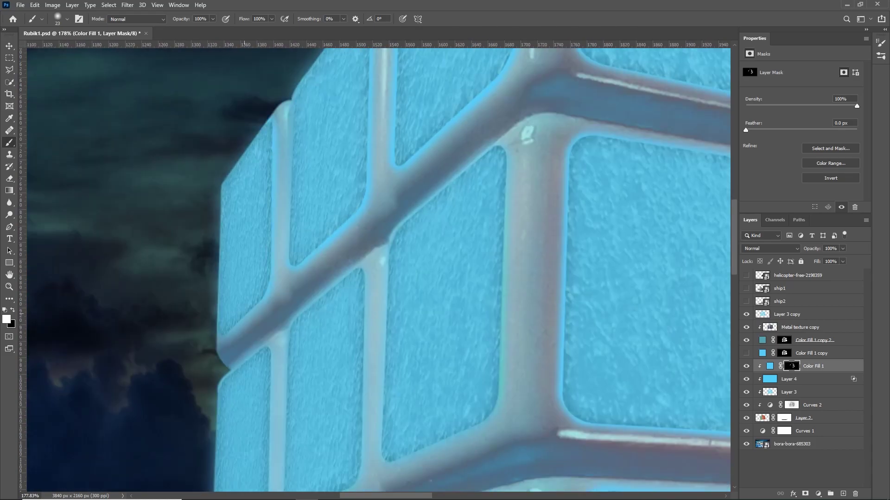
scroll(378, 268, "up", 1)
scroll(378, 269, "down", 1)
scroll(378, 268, "up", 1)
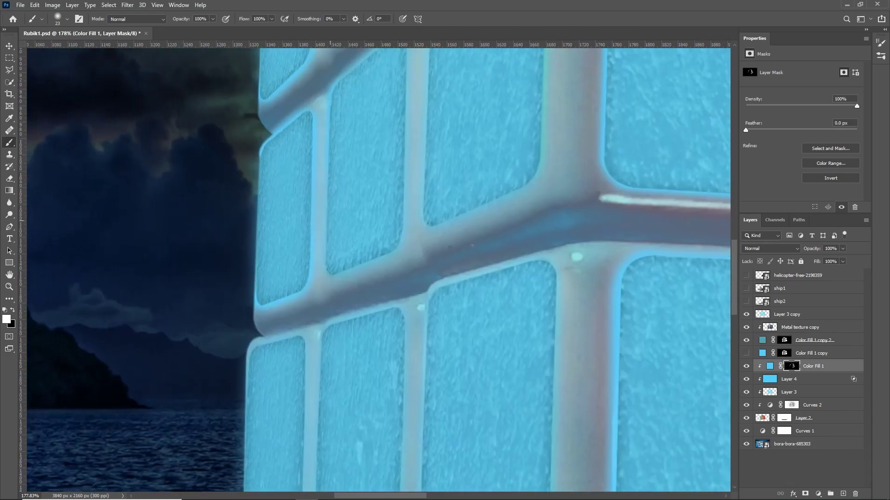
scroll(378, 269, "down", 1)
scroll(378, 269, "up", 1)
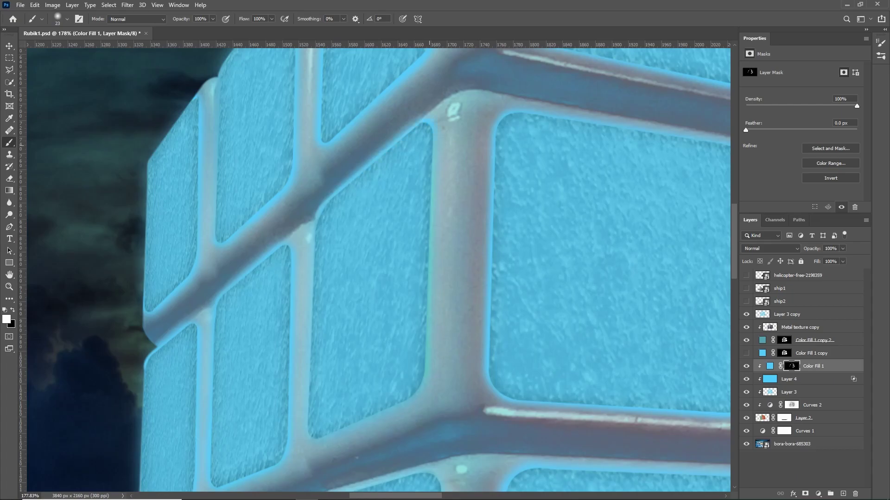
scroll(378, 269, "down", 2)
scroll(378, 269, "down", 2)
scroll(378, 269, "up", 2)
scroll(378, 269, "down", 3)
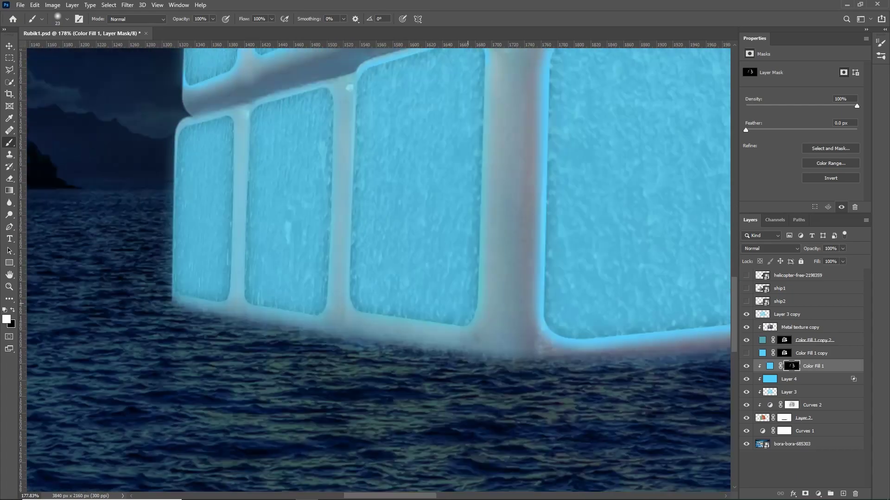
scroll(378, 269, "down", 2)
scroll(378, 269, "up", 2)
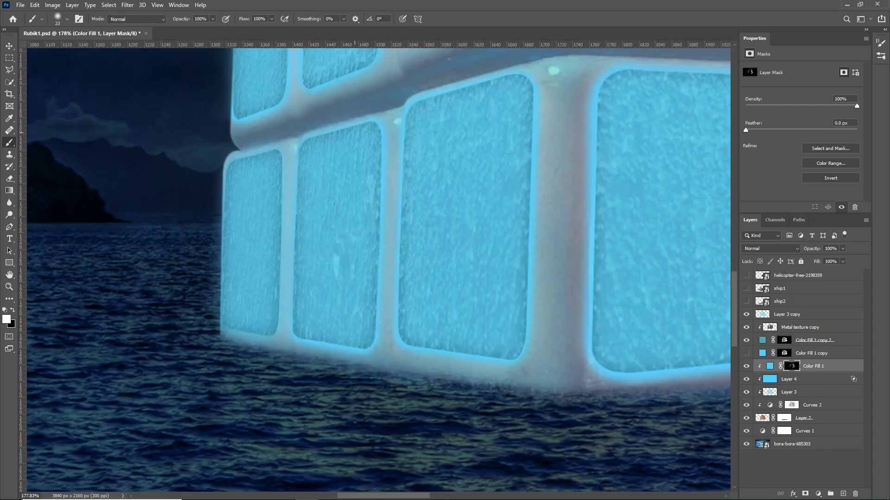
scroll(378, 269, "down", 2)
scroll(378, 269, "up", 1)
scroll(378, 268, "down", 4)
scroll(378, 269, "up", 1)
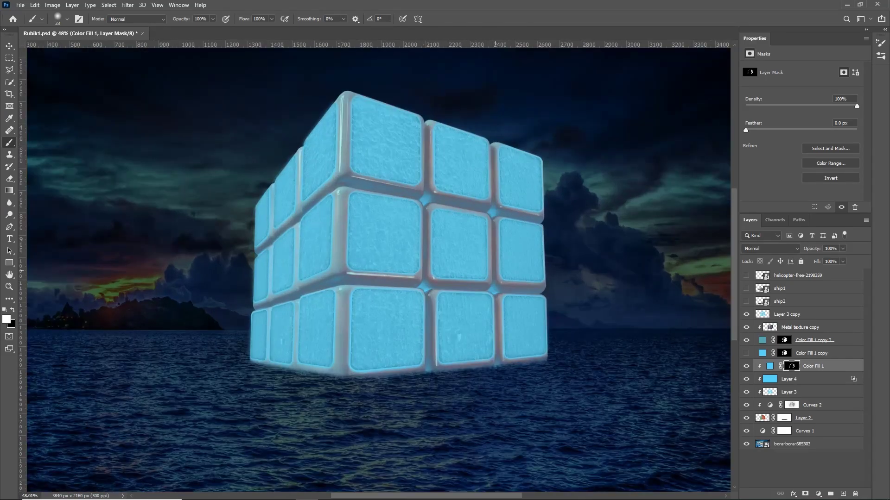
Add a light-blue Color Fill 2 masked to the tile selection and Gaussian Blur it 13.9 px
left_click(762, 314, "ctrl")
key("ctrl+shift+alt+n")
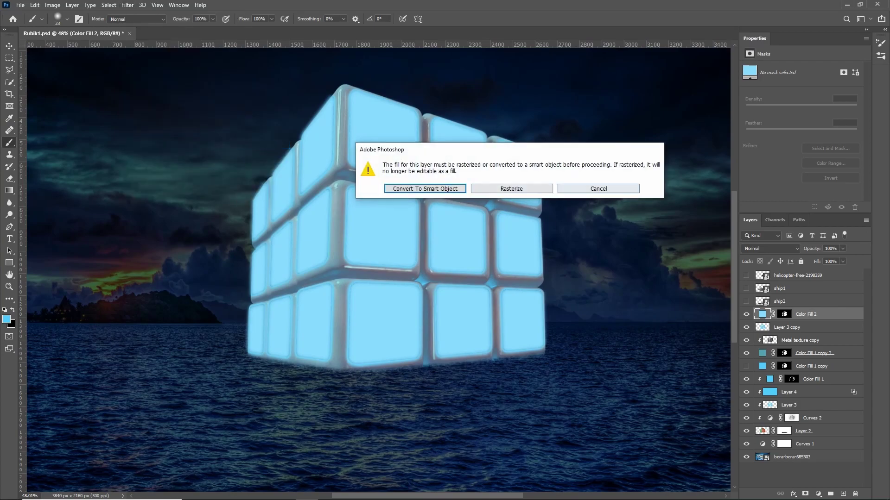
left_click(596, 188)
left_click(128, 5)
left_click(265, 144)
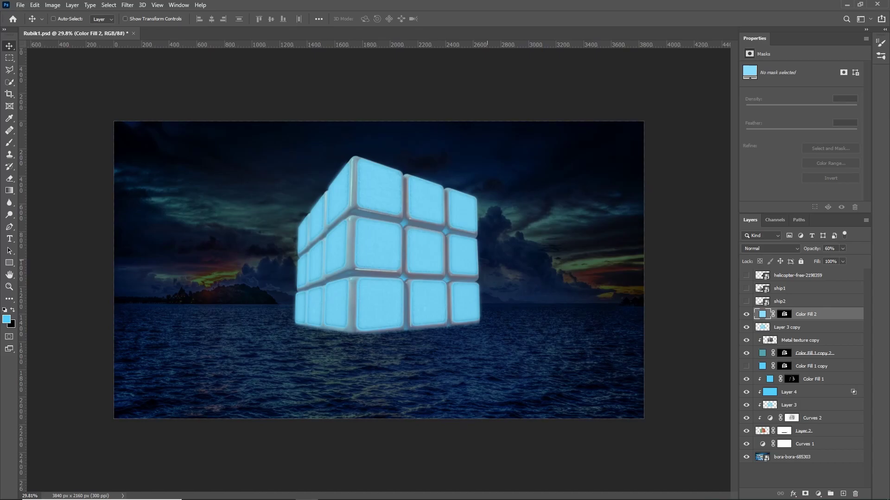
Trace the cube's upper seam and right-corner seams with the Polygonal Lasso
key("l")
scroll(153, 324, "up", 5)
left_click(70, 345)
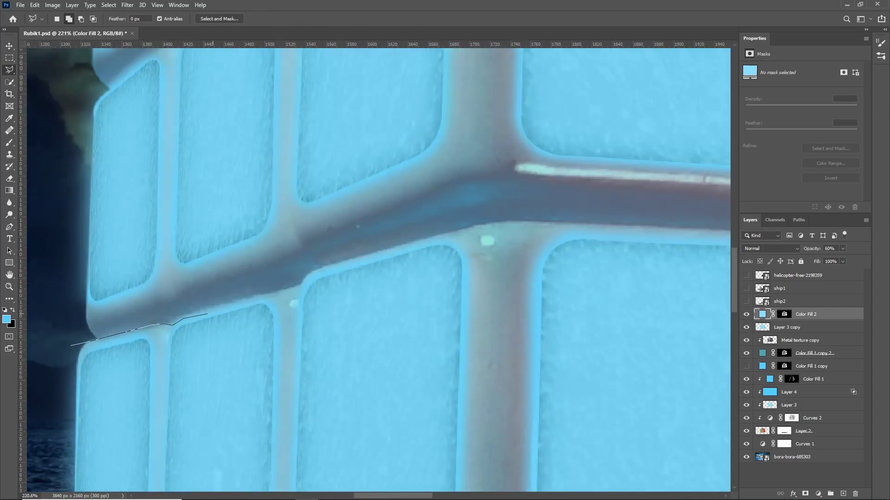
left_click(561, 224)
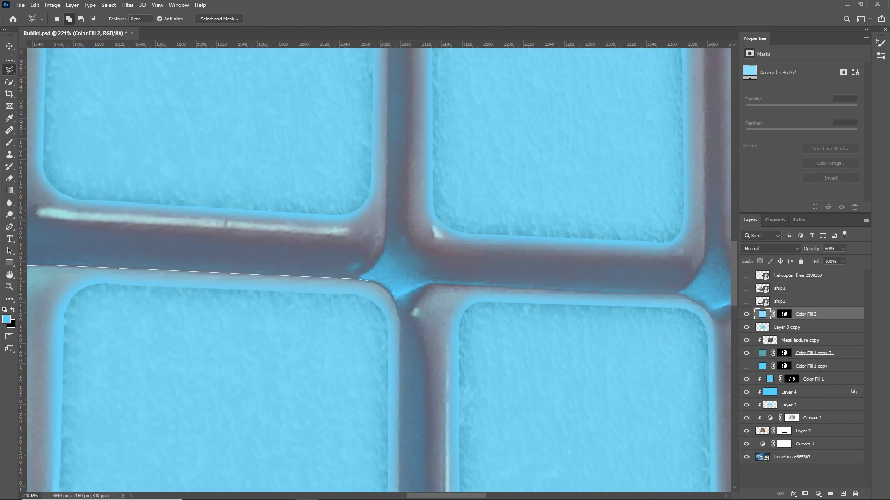
left_click(429, 288)
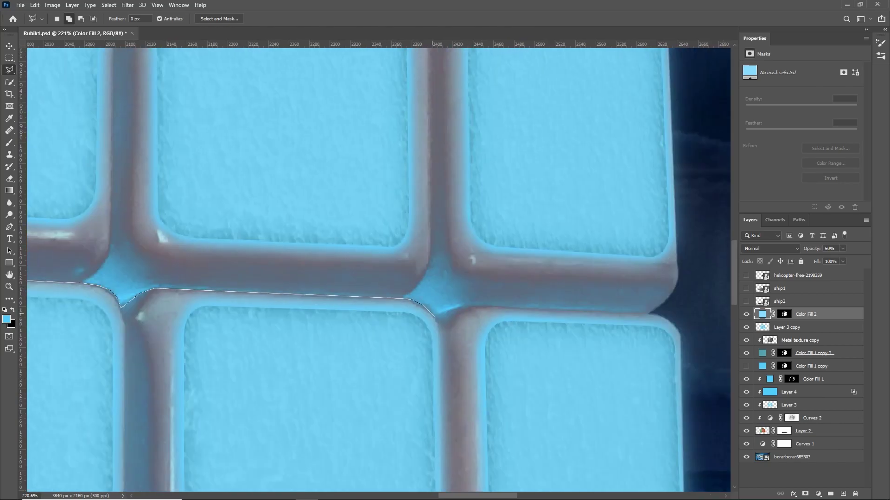
left_click(433, 323)
left_click(470, 309)
left_click(472, 301)
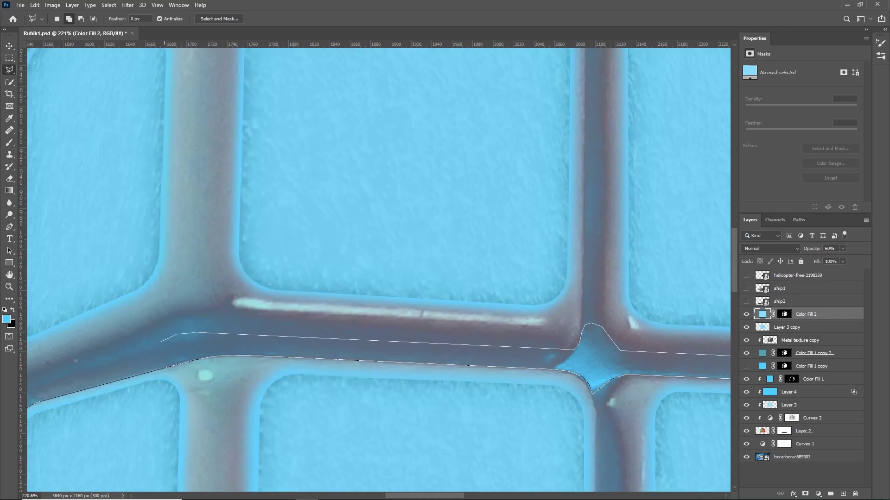
left_click(493, 240)
left_click(295, 306)
Extend the seam selection past the cube's right edge
scroll(106, 386, "down", 10)
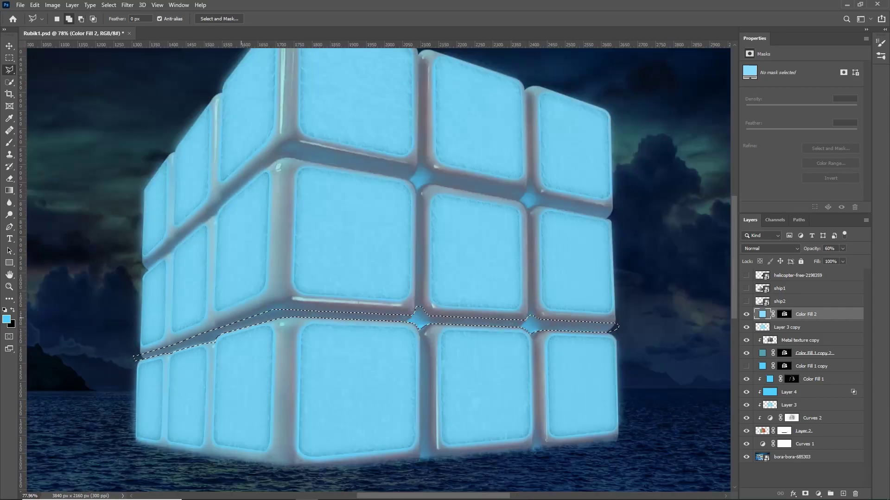
scroll(521, 261, "up", 10)
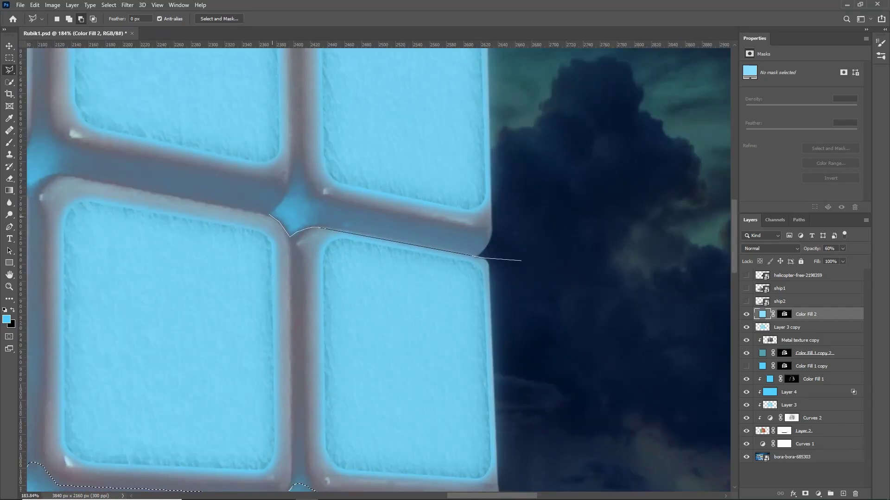
left_click_drag(521, 260, 745, 292)
scroll(378, 269, "left", 3)
scroll(378, 269, "left", 3)
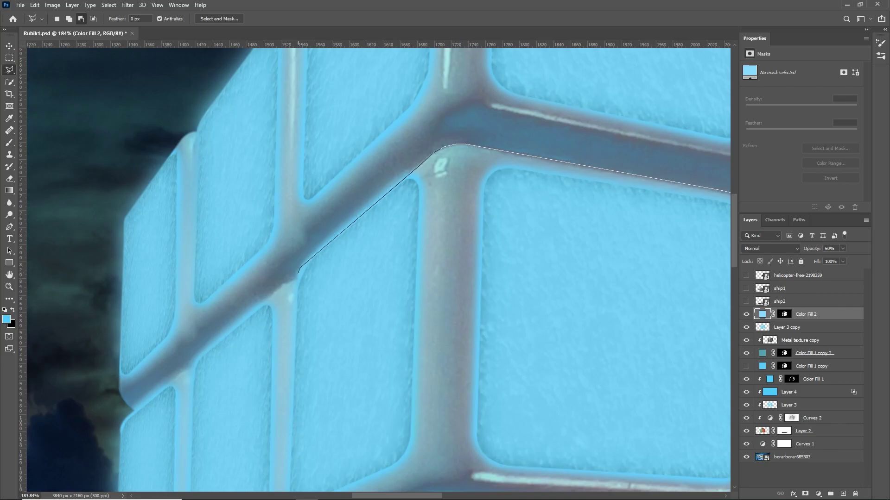
scroll(155, 490, "down", 5)
scroll(155, 490, "up", 3)
scroll(156, 490, "up", 2)
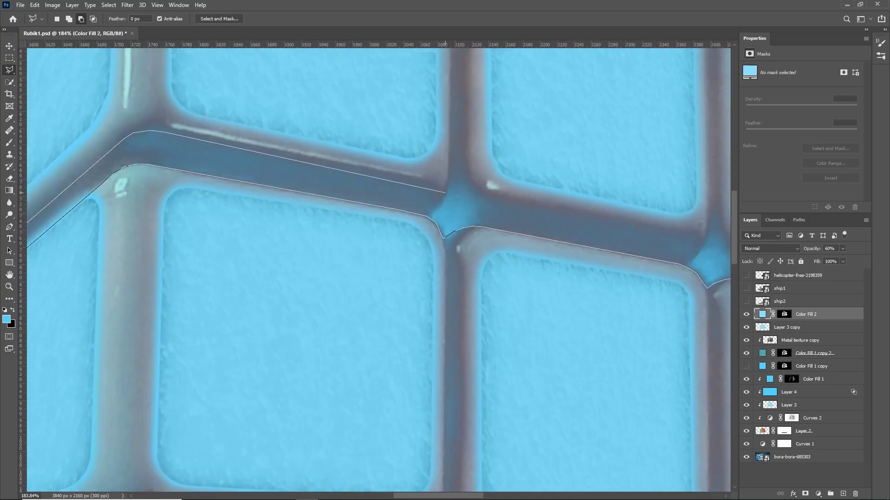
scroll(155, 490, "down", 2)
scroll(278, 232, "up", 1)
scroll(278, 232, "up", 2)
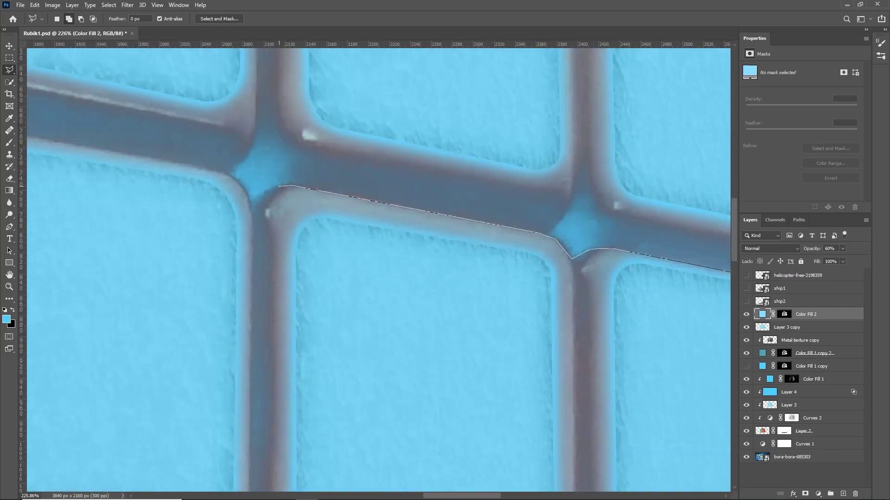
scroll(185, 139, "left", 2)
scroll(255, 125, "left", 2)
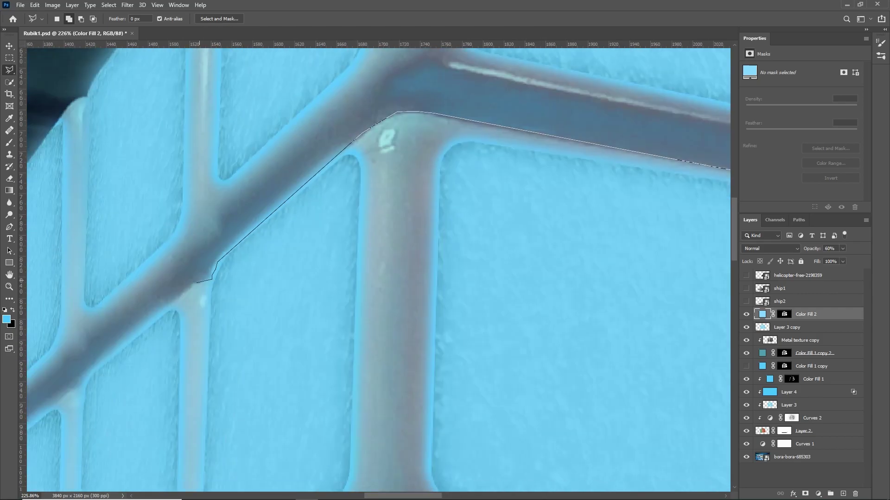
scroll(347, 107, "left", 2)
scroll(450, 85, "left", 1)
scroll(450, 86, "right", 3)
scroll(417, 232, "right", 2)
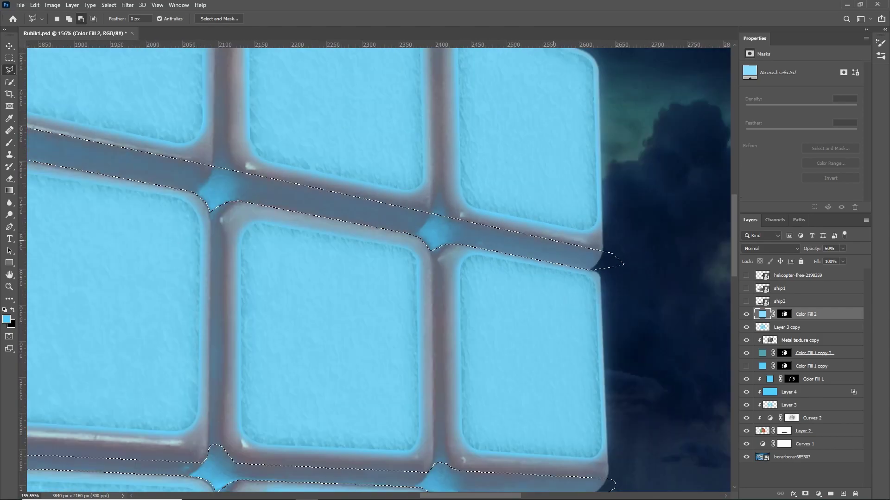
scroll(371, 371, "down", 2)
scroll(376, 464, "up", 1)
scroll(376, 463, "down", 3)
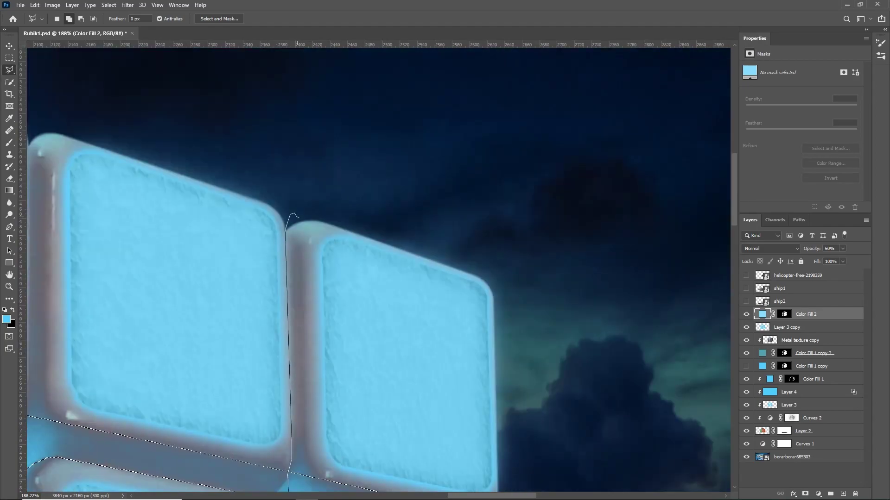
left_click(373, 341)
Finish the seam selection along the cube's lower-left seam
scroll(344, 375, "up", 3)
scroll(344, 376, "up", 3)
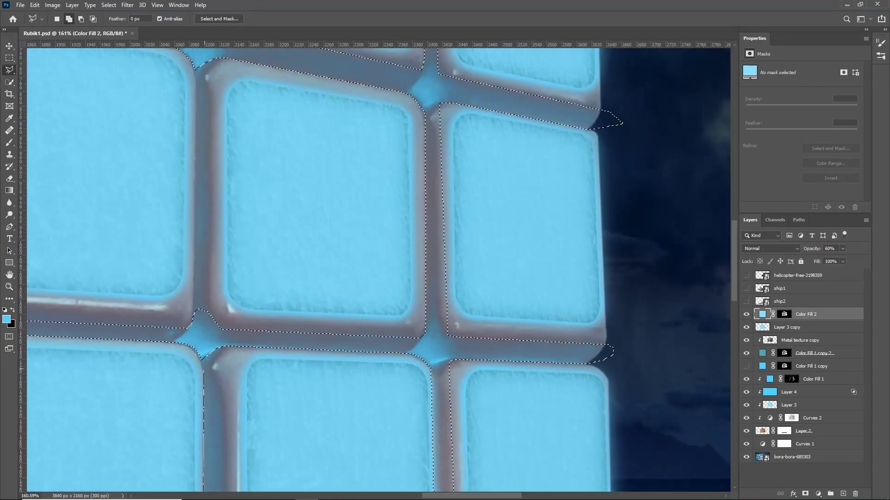
scroll(344, 375, "down", 1)
scroll(203, 174, "down", 3)
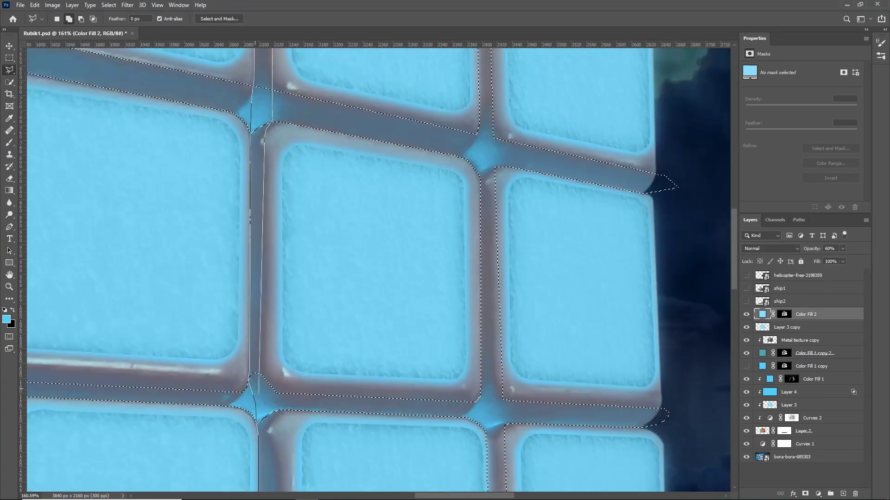
scroll(238, 417, "down", 2)
scroll(238, 417, "down", 2)
scroll(226, 463, "up", 2)
scroll(226, 463, "up", 2)
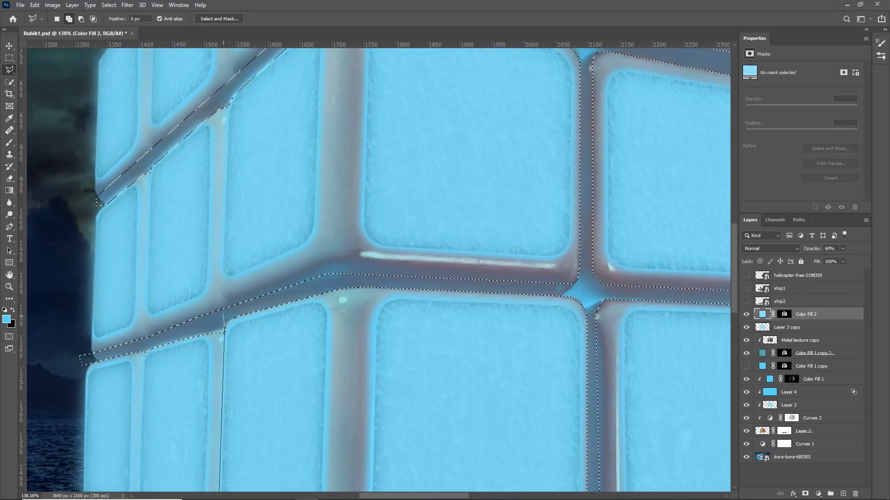
scroll(226, 463, "up", 2)
scroll(227, 490, "down", 3)
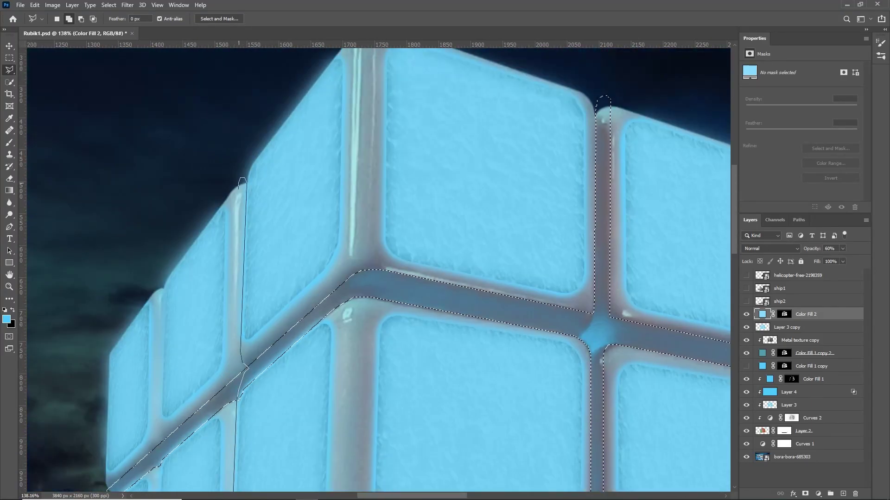
scroll(383, 312, "up", 2)
scroll(288, 315, "up", 1)
left_click(281, 301)
left_click(289, 317)
scroll(264, 339, "down", 3)
scroll(266, 209, "up", 3)
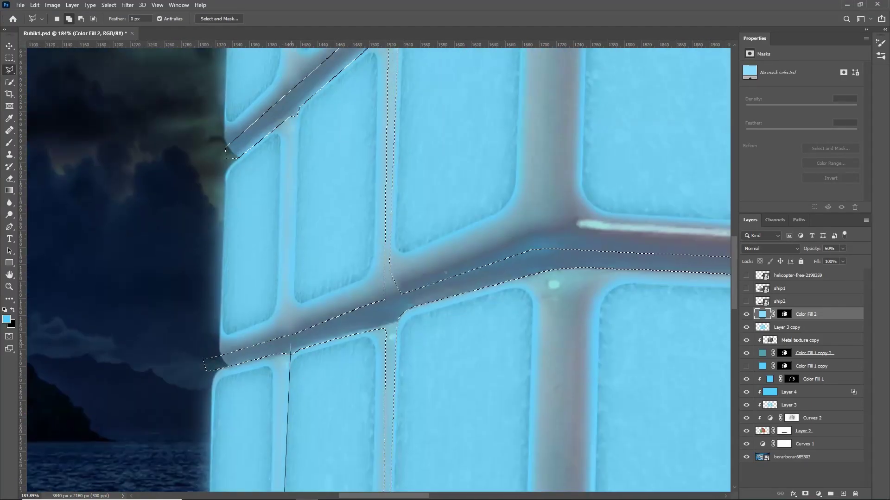
scroll(266, 185, "up", 2)
scroll(266, 169, "up", 2)
scroll(266, 185, "down", 3)
scroll(251, 301, "down", 1)
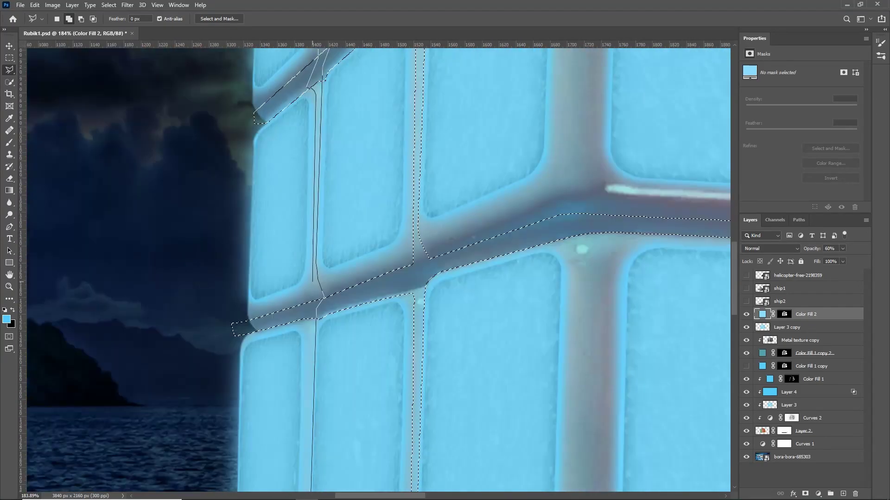
scroll(259, 278, "down", 1)
scroll(294, 254, "down", 1)
left_click(813, 379)
Fill the seam selection with a light-blue (#73cdef) Solid Color layer clipped to the cube
left_click(818, 494)
left_click(829, 331)
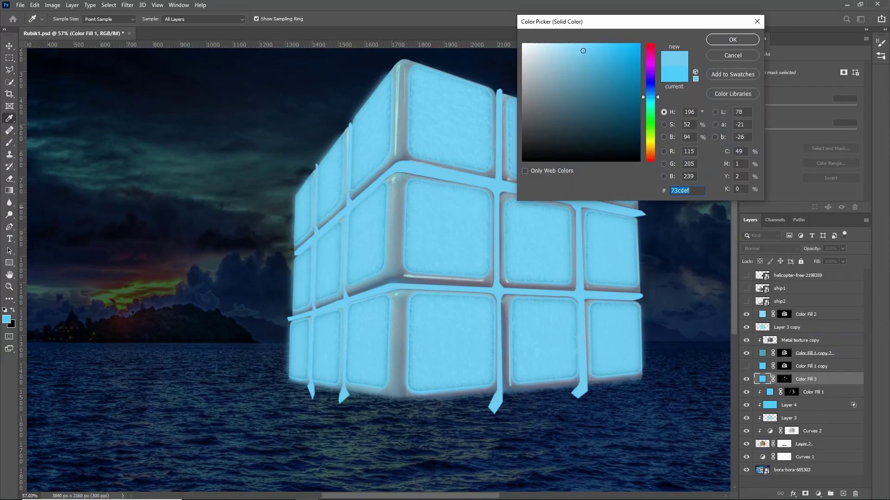
left_click(732, 38)
Gaussian-blur the seam fill's mask to about 12.5 px and set it to Overlay
left_click(127, 4)
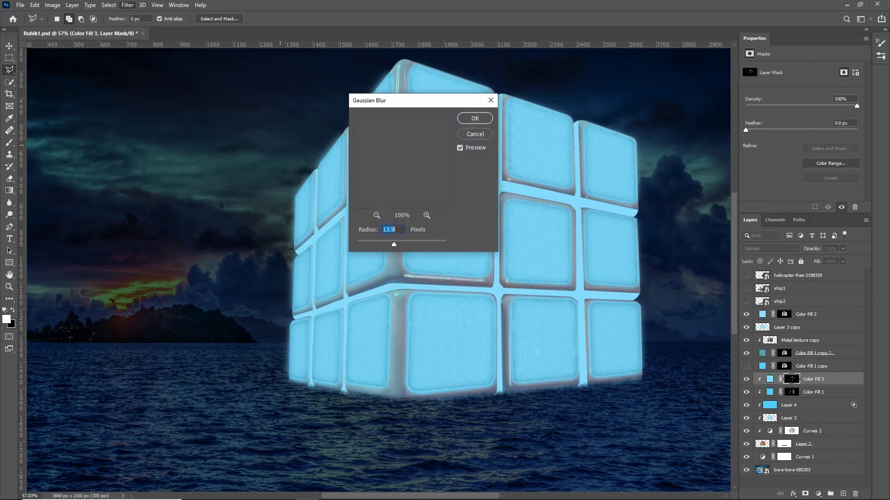
left_click(264, 139)
key("shift+Up")
key("shift+Up")
key("shift+Up")
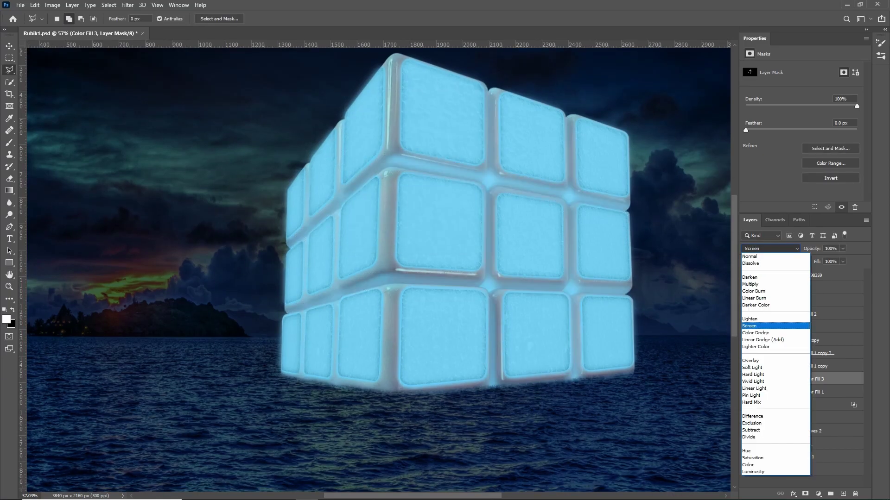
left_click(764, 360)
Recolour the seam fill dark blue (#3c519f) and add a new empty layer above it
scroll(379, 270, "down", 3, "alt")
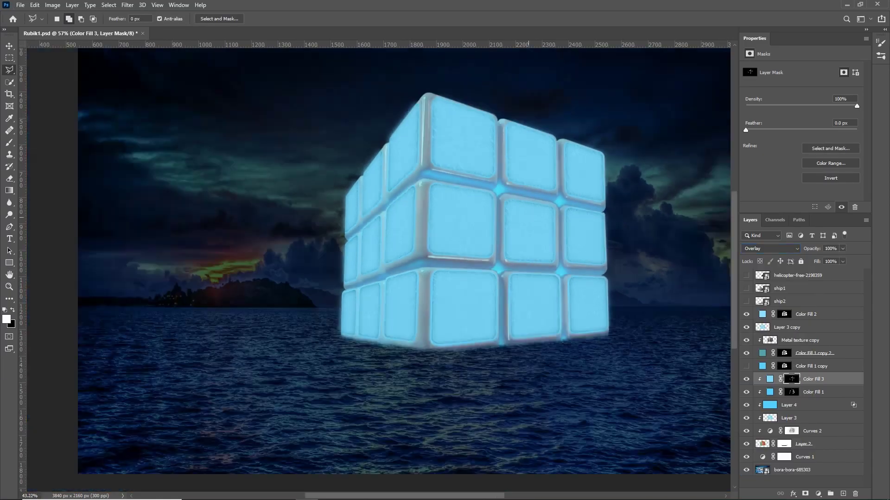
scroll(385, 246, "up", 5)
scroll(384, 246, "down", 2)
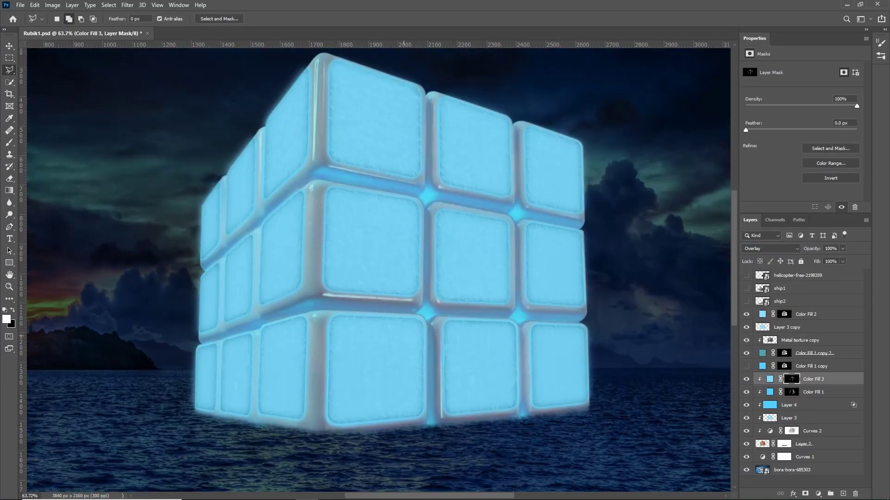
key("b")
key("x")
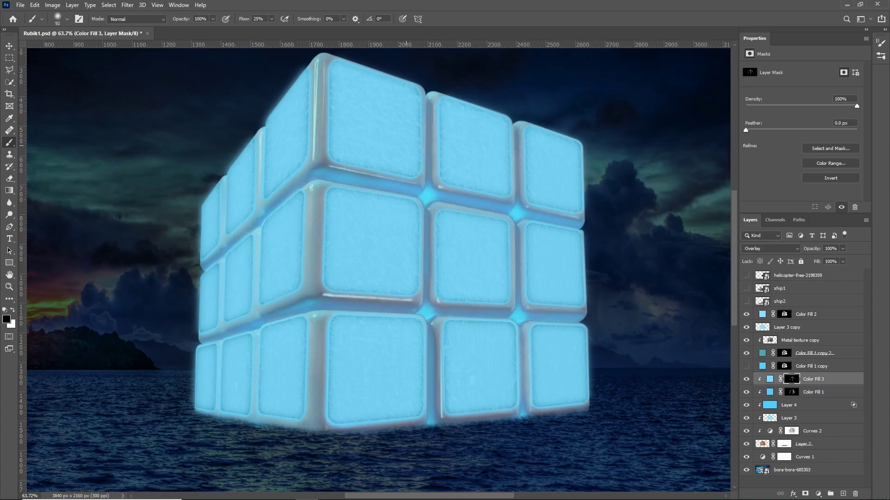
scroll(396, 174, "down", 3, "alt")
double_click(769, 379)
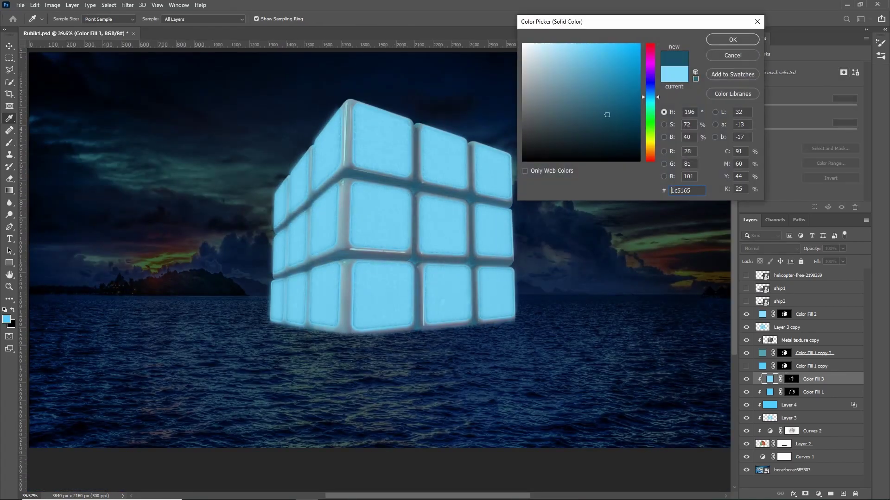
type("297074")
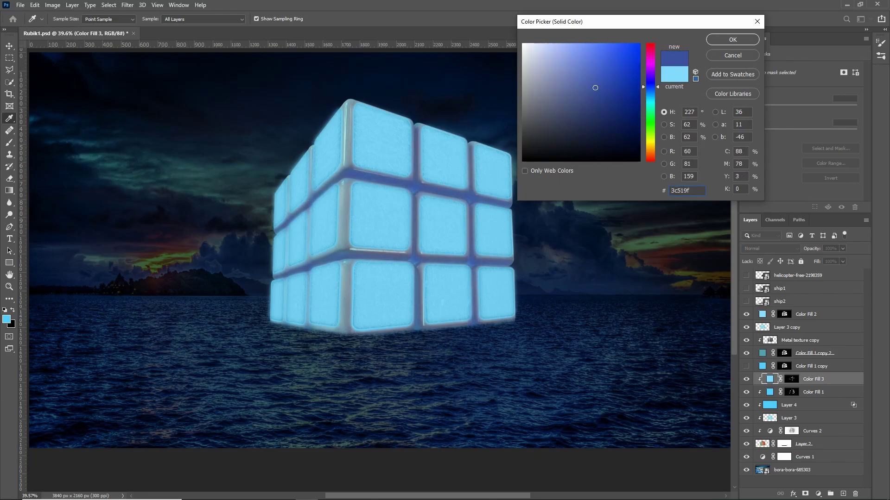
key("ctrl+shift+alt+n")
Set Layer 5 to Overlay and lasso a strip along the cube's middle seam
scroll(456, 231, "up", 3, "alt")
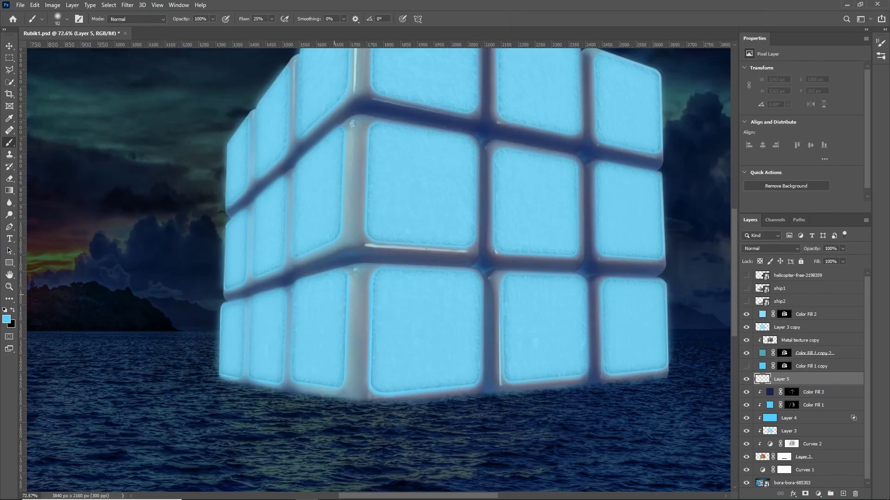
scroll(455, 232, "up", 3, "alt")
scroll(468, 261, "down", 4, "alt")
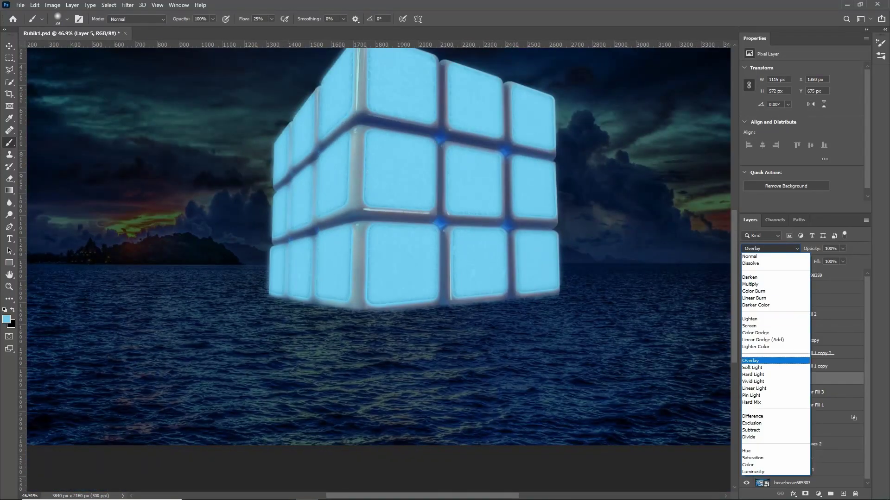
left_click(752, 361)
key("l")
scroll(464, 209, "up", 5, "alt")
left_click(420, 211)
left_click(523, 215)
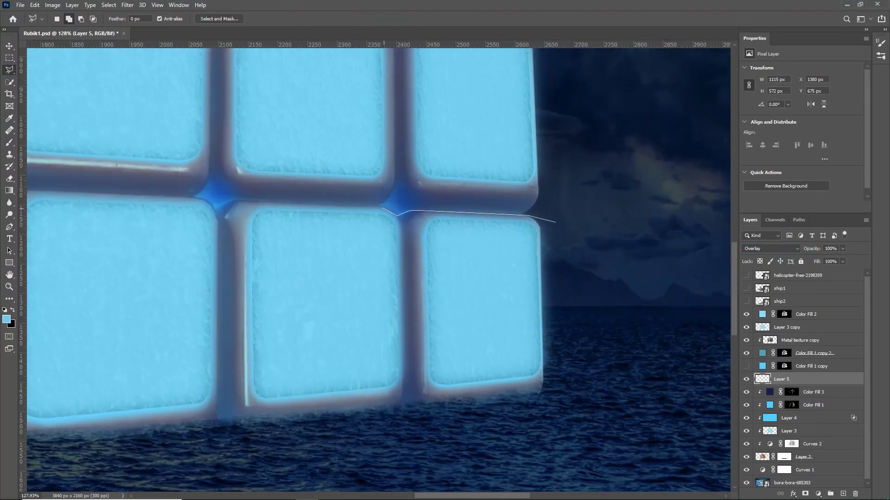
left_click(338, 201)
left_click(447, 158)
left_click(329, 188)
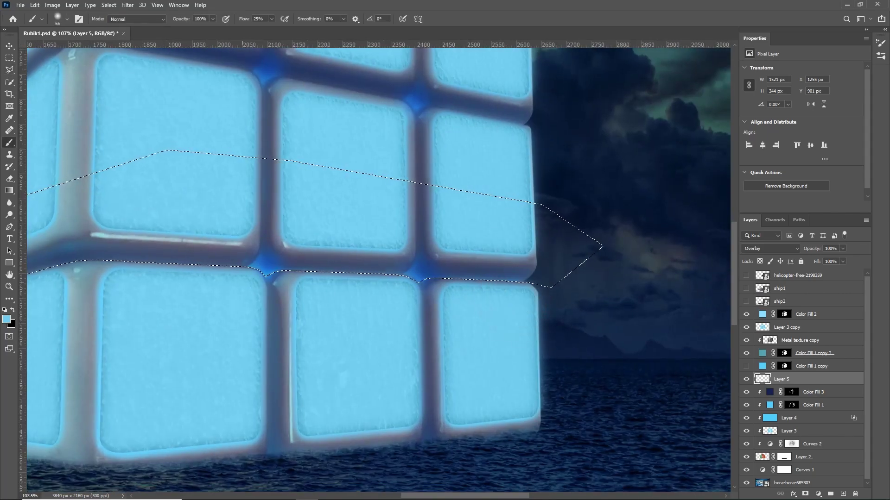
Close the selection along the cube's lower edge and brush a soft highlight inside it
scroll(377, 269, "left", 8)
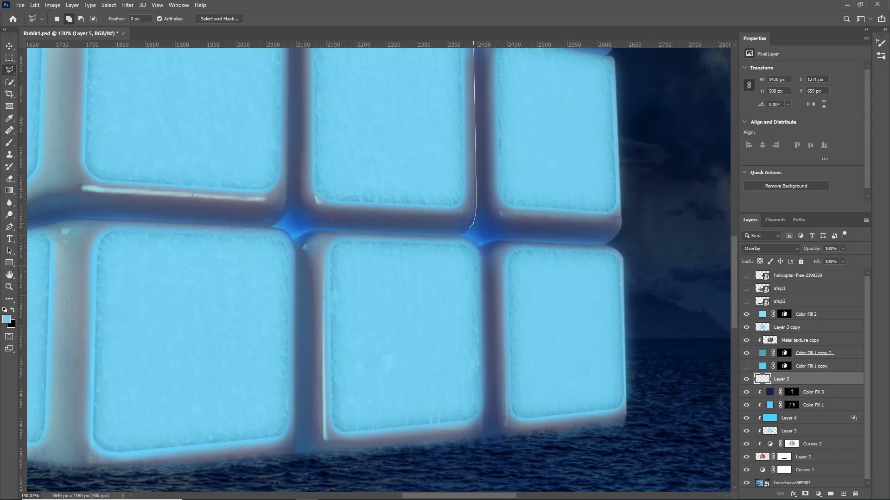
left_click(469, 227)
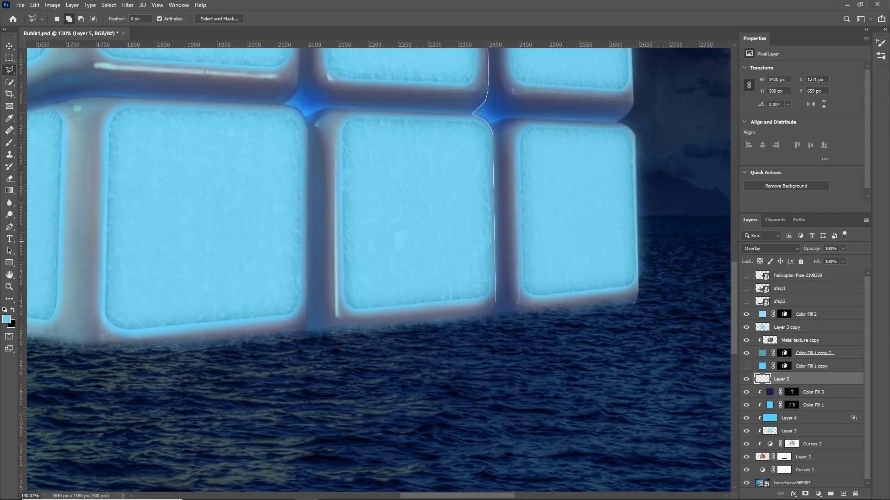
double_click(667, 135)
key("b")
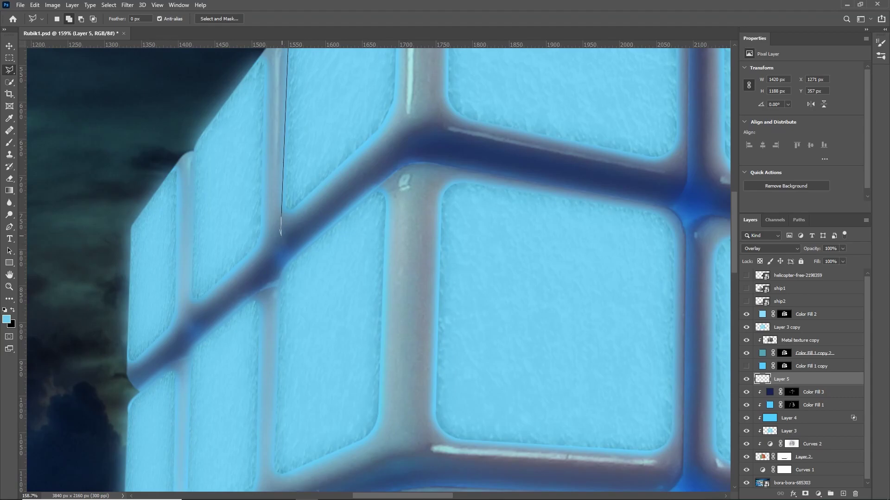
scroll(281, 234, "up", 3)
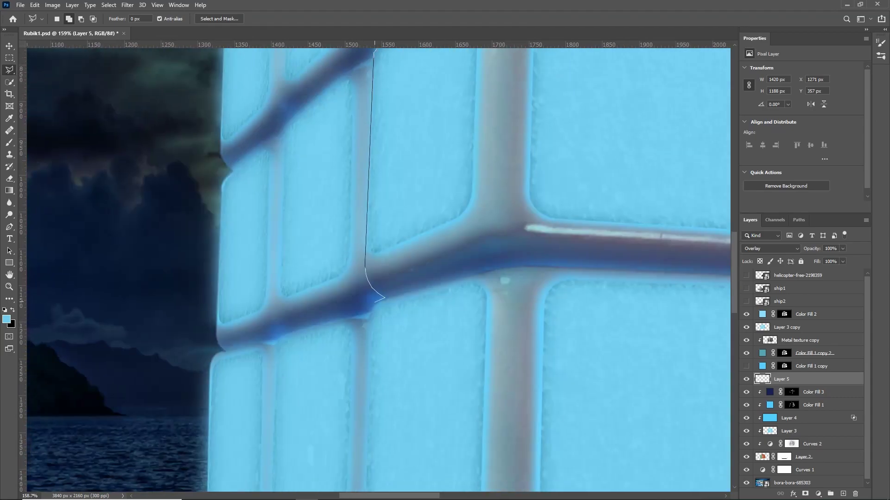
key("b")
scroll(320, 301, "up", 2)
scroll(319, 301, "up", 2)
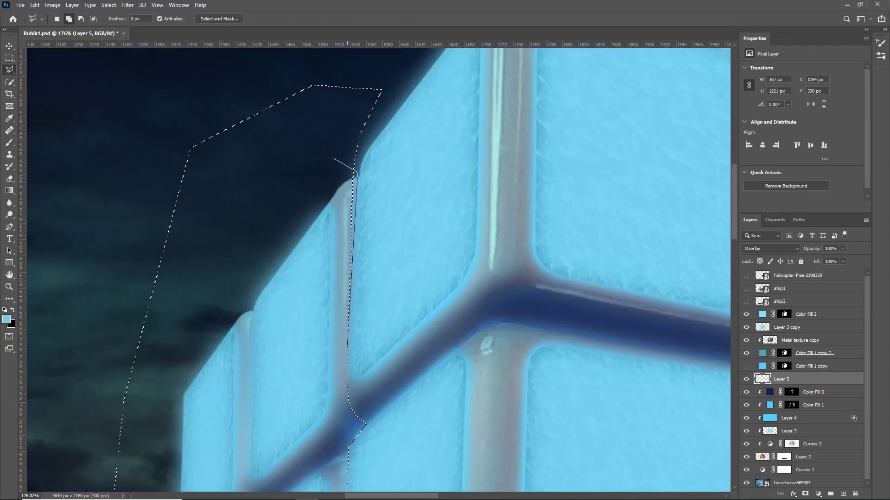
scroll(319, 301, "up", 1)
scroll(374, 397, "down", 2)
scroll(375, 398, "down", 2)
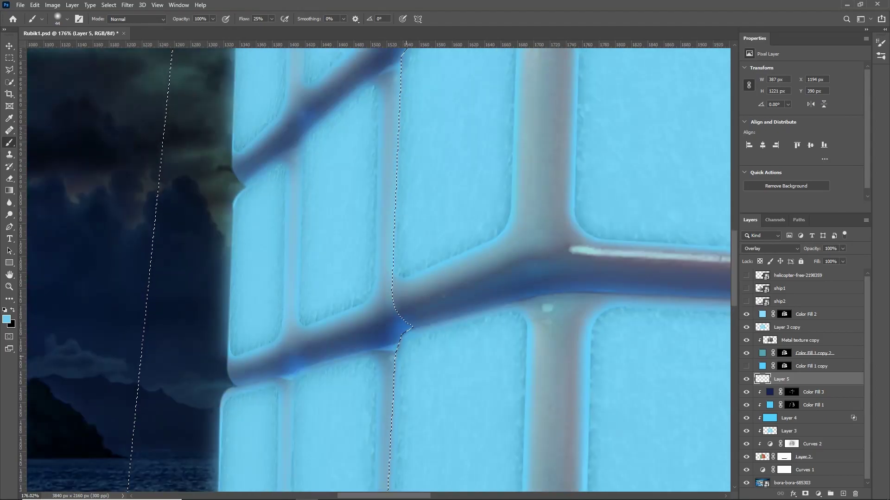
scroll(375, 397, "down", 2)
Lasso a strip along the cube's left edge and base for more highlight painting
key("l")
left_click(250, 445)
left_click(265, 437)
left_click(249, 408)
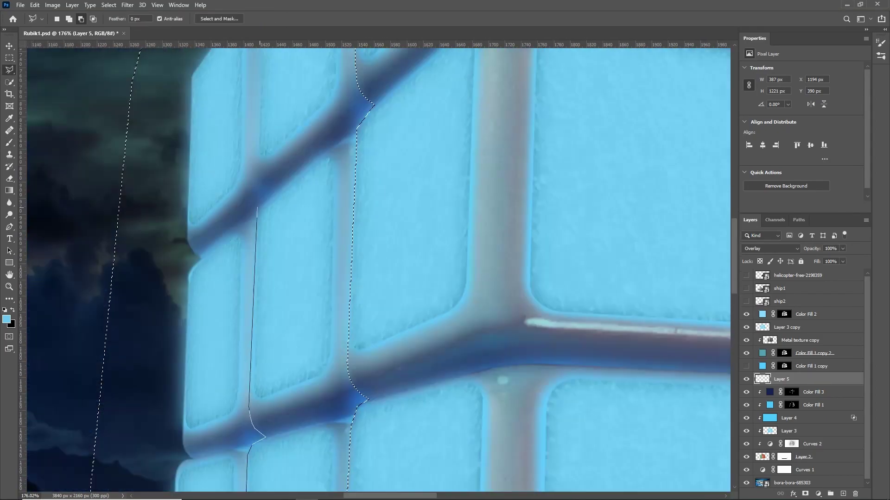
left_click_drag(267, 185, 235, 352)
scroll(371, 269, "down", 5)
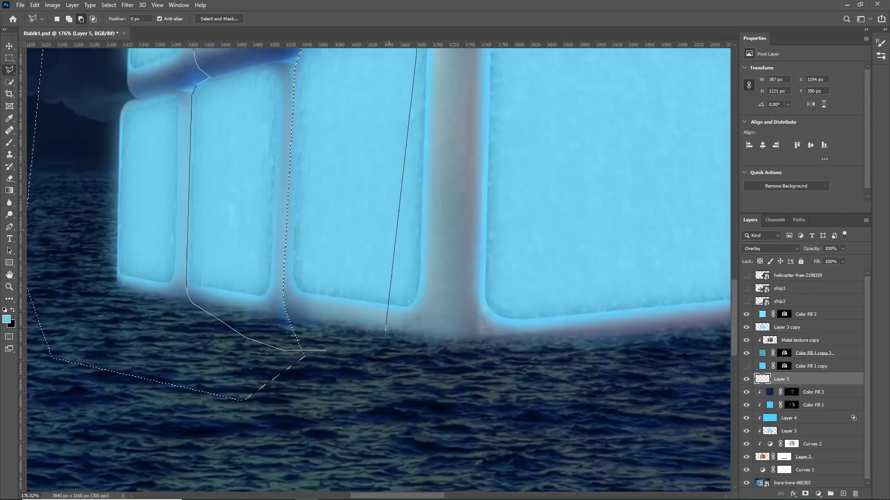
key("Return")
key("b")
scroll(371, 269, "up", 3)
scroll(371, 269, "up", 2)
key("ctrl+0")
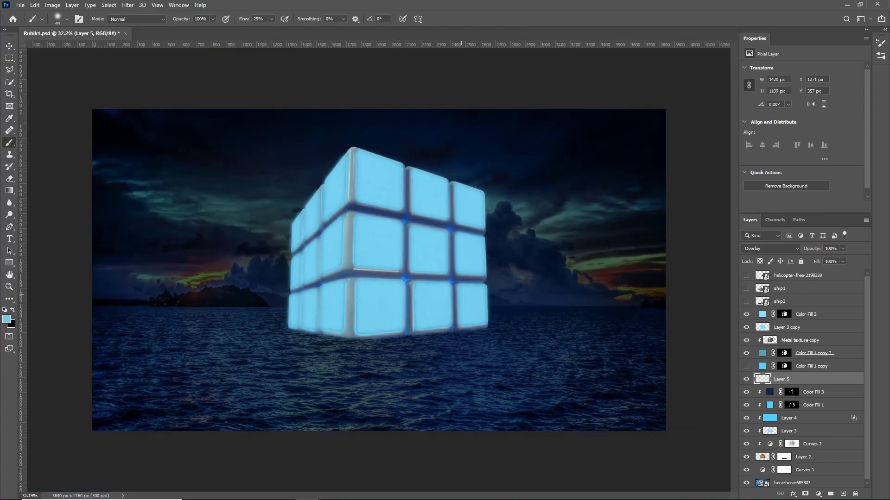
Add a light-blue Solid Color fill layer for the cube's glow
left_click(817, 494)
left_click(829, 315)
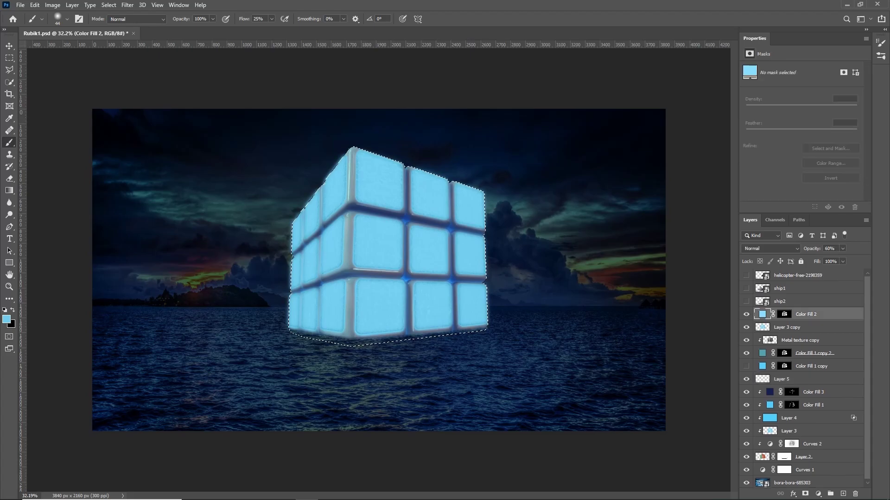
key("Return")
left_click(128, 4)
Apply an 18 px Gaussian Blur to the glow fill's mask
left_click(784, 314)
left_click(127, 5)
left_click(145, 14)
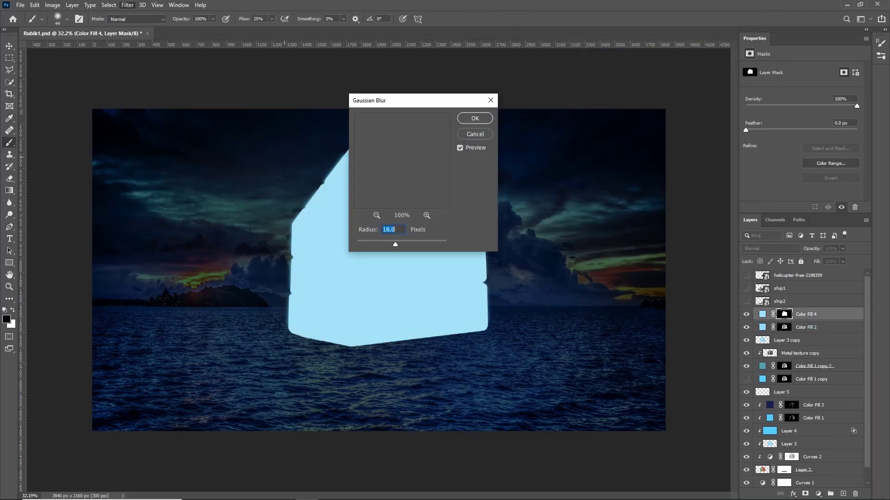
left_click(474, 118)
Set the glow to Screen at low opacity, group the cube layers into Group 1, and select Curves 1's mask
left_click(770, 248)
left_click(760, 326)
key("v")
key("2")
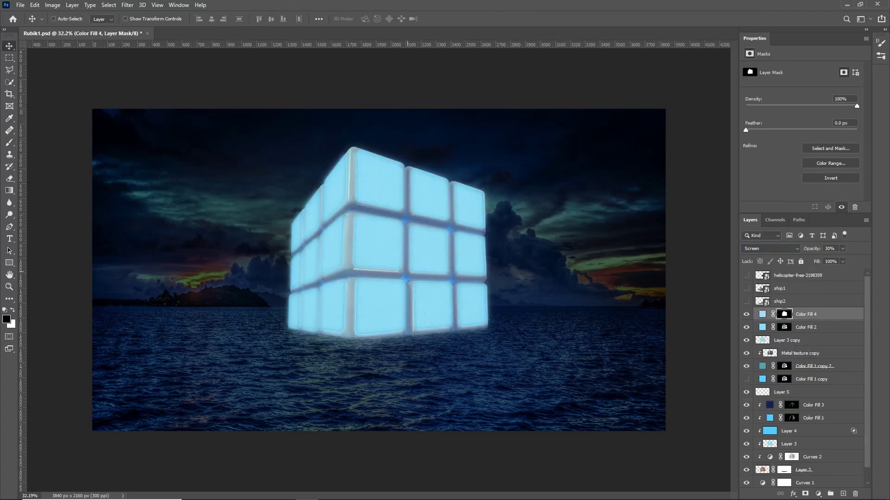
key("ctrl+g")
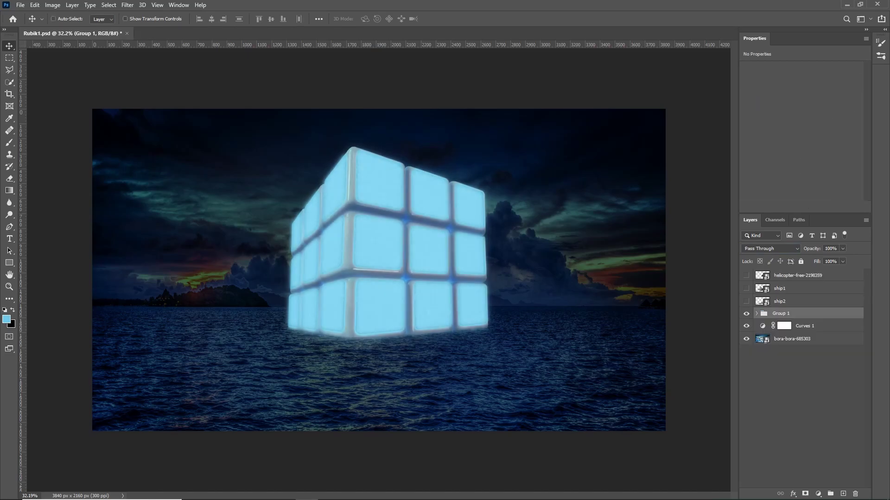
left_click(784, 325)
key("l")
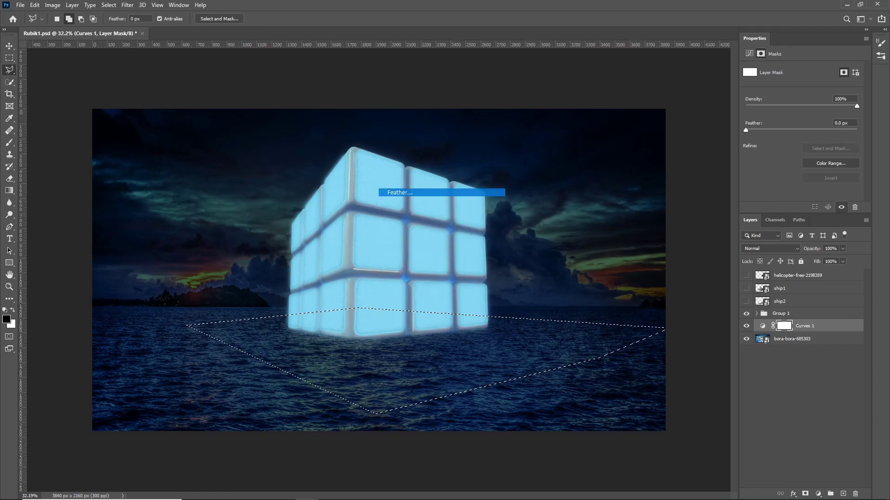
Feather the lasso selection on the Curves 1 mask and fill it to brighten the water
key("alt+BackSpace")
key("x")
key("alt+z")
key("alt+z")
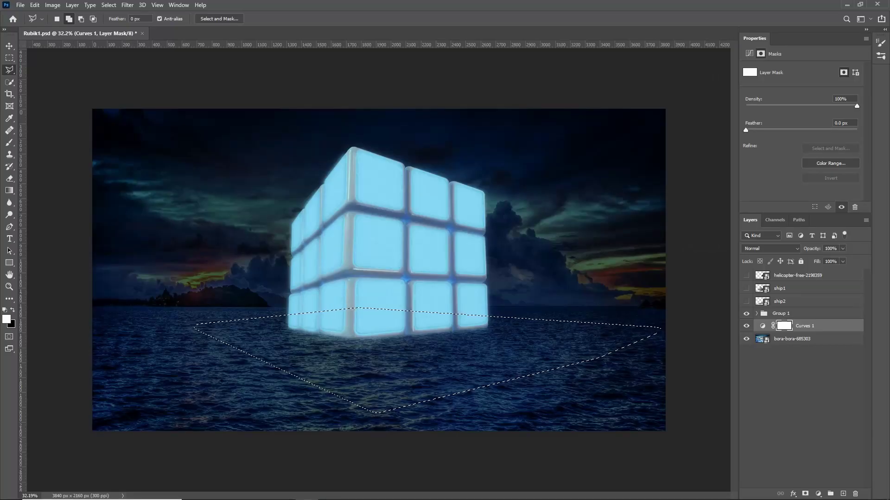
key("shift+F6")
key("Return")
key("alt+BackSpace")
key("ctrl+z")
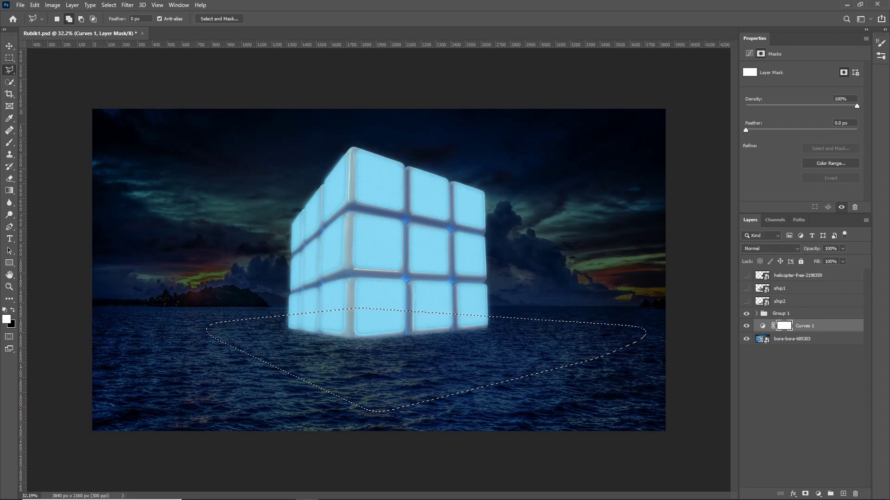
key("ctrl+shift+z")
key("ctrl+d")
Tone down the water glow around the cube with a 15%-flow brush on the mask
key("ctrl+minus")
key("ctrl+0")
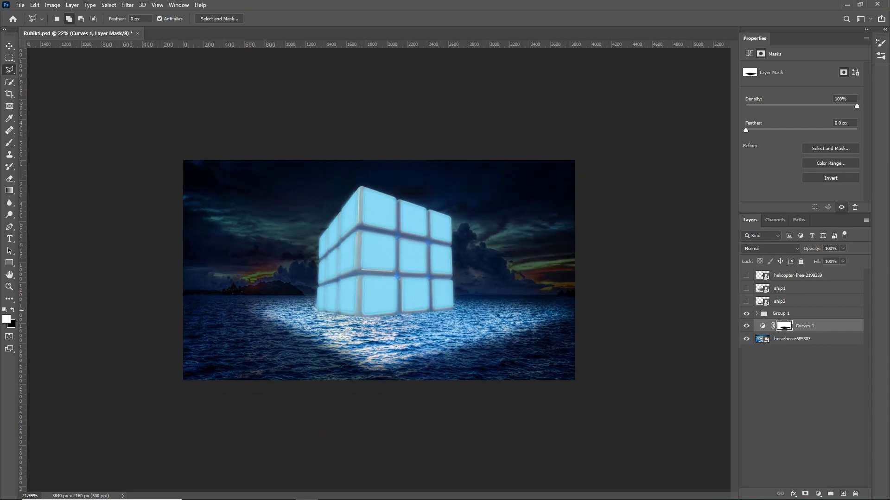
key("b")
key("x")
key("shift+1")
key("shift+5")
key("x")
left_click_drag(274, 352, 496, 352)
mouse_move(264, 320)
left_mouse_down()
mouse_move(565, 324)
mouse_move(533, 324)
left_mouse_up()
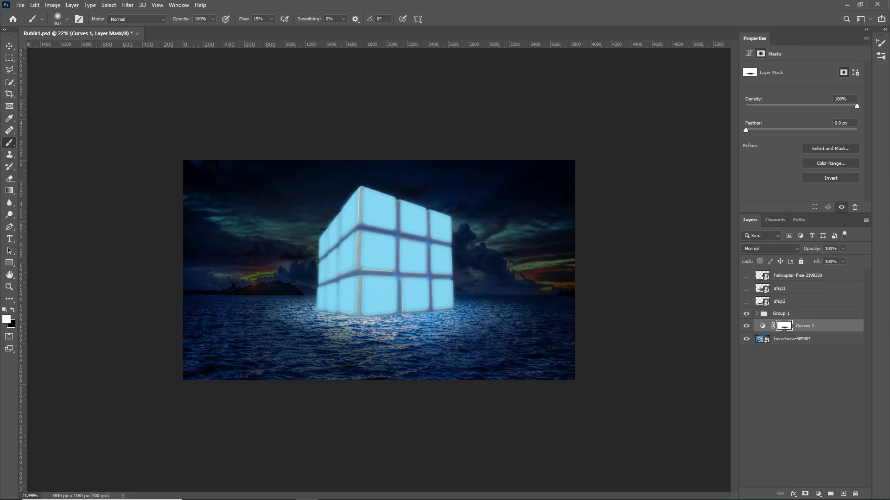
left_click_drag(370, 288, 348, 288)
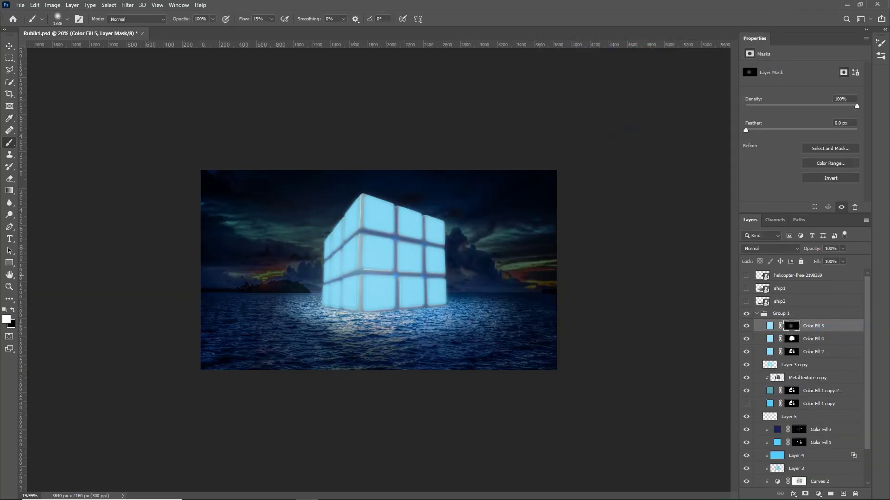
Set Color Fill 5's blend mode to Screen
key("v")
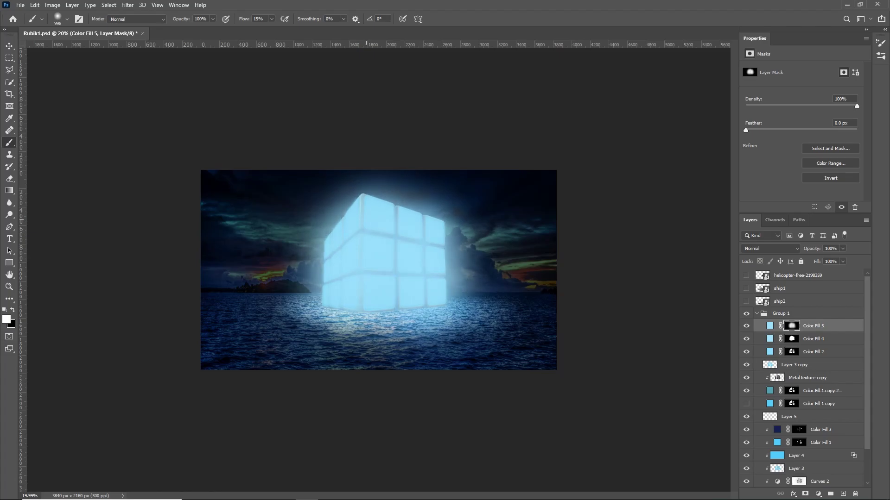
left_click(770, 248)
left_click(760, 323)
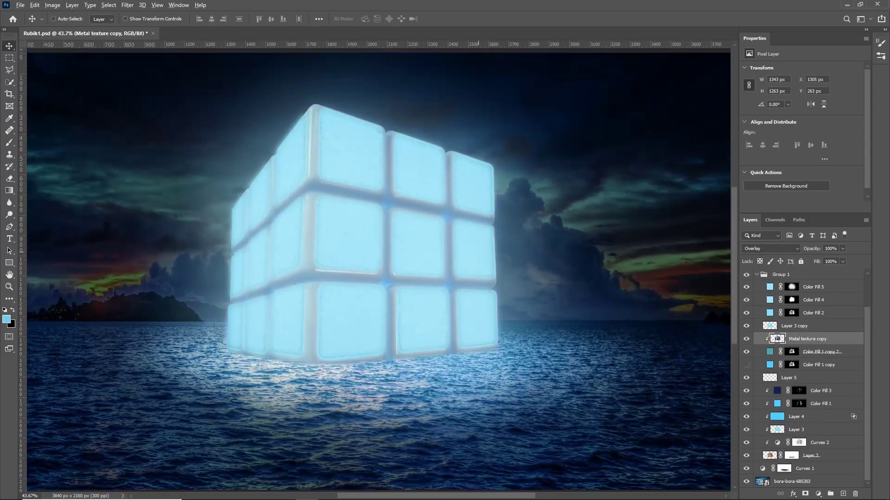
Set Color Fill 6's blend mode to Soft Light
scroll(378, 270, "up", 1)
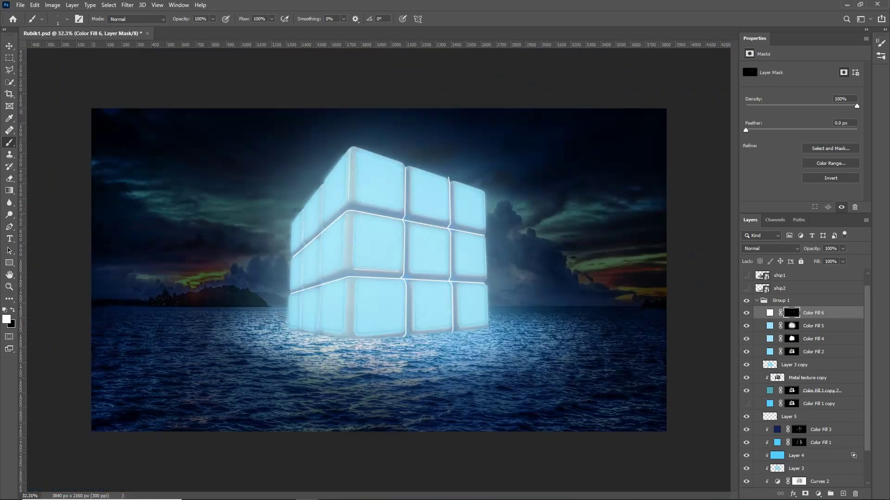
left_click(770, 249)
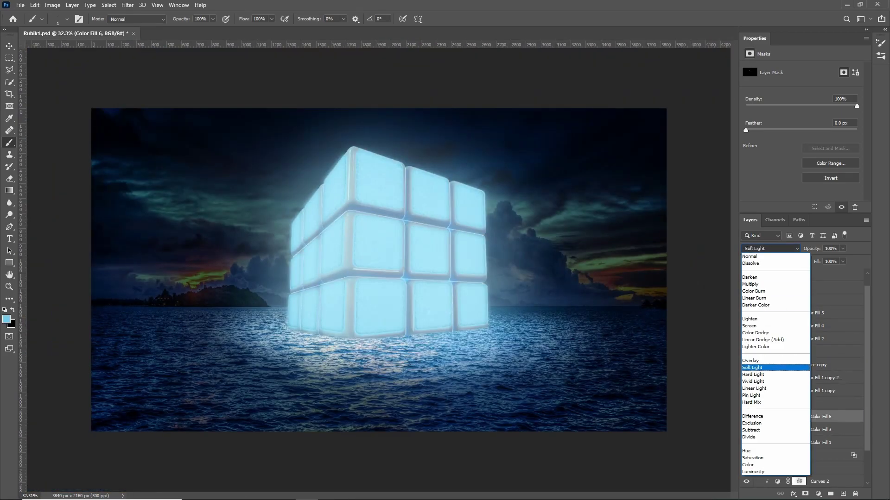
left_click(760, 369)
Apply a 3.1 px Gaussian Blur to the seam lines' mask
left_click(127, 4)
left_click(139, 14)
type("3.1")
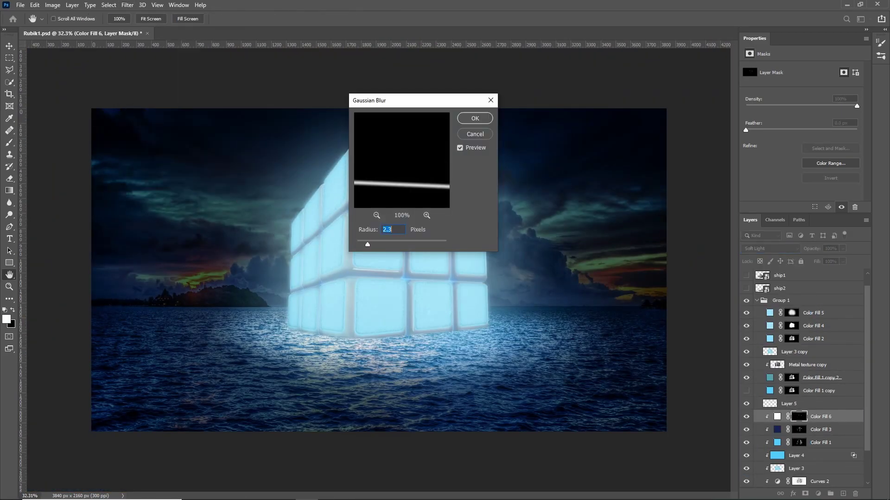
key("Return")
scroll(379, 269, "down", 2)
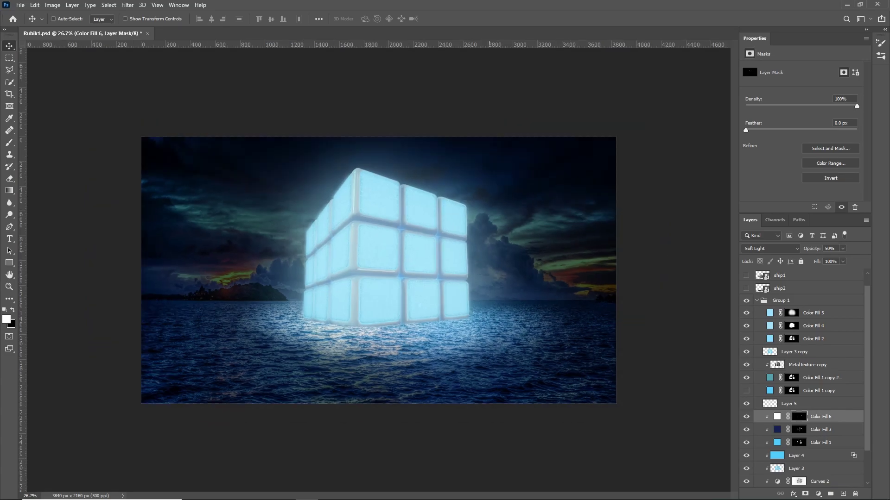
scroll(381, 314, "up", 8)
scroll(806, 378, "down", 3)
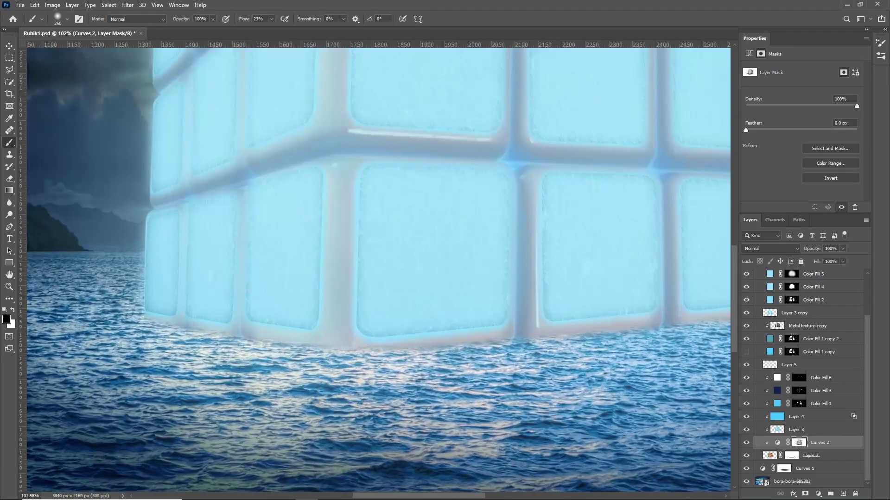
Choose the water-wave brush preset, fit the image on screen, and edit Color Fill 6's colour
scroll(114, 188, "down", 1)
left_click(140, 267)
key("Return")
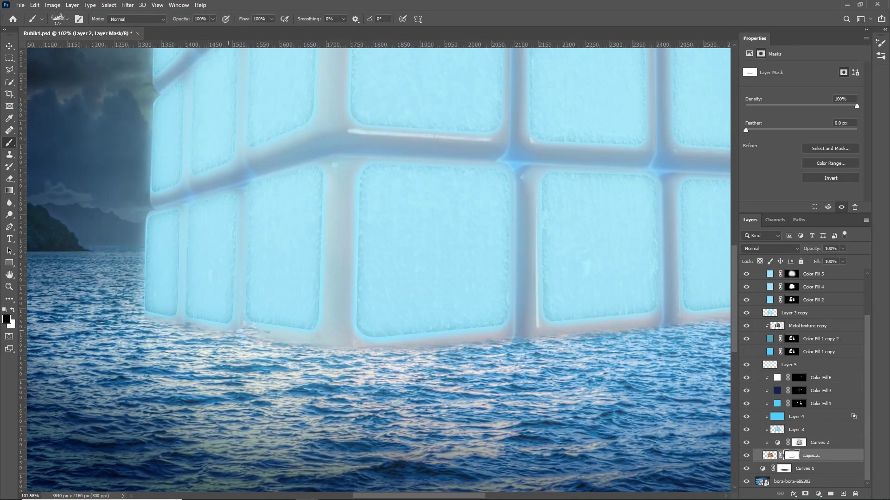
scroll(378, 269, "right", 5)
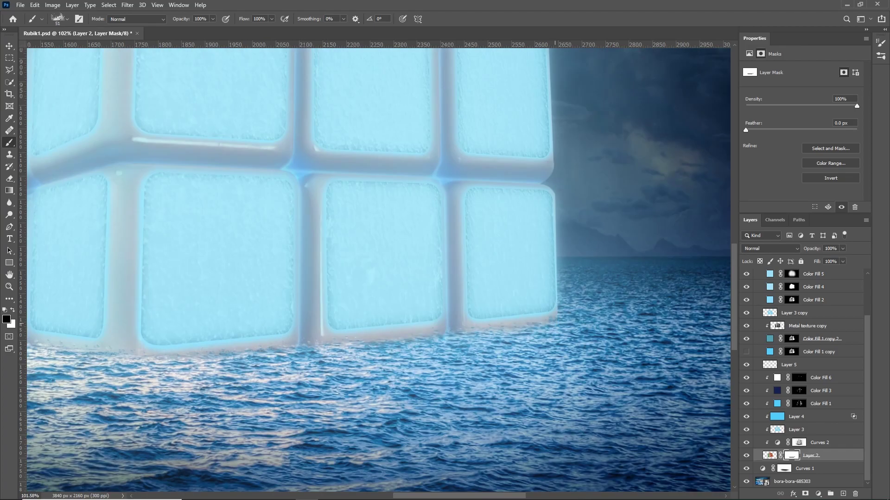
scroll(378, 269, "left", 6)
key("ctrl+0")
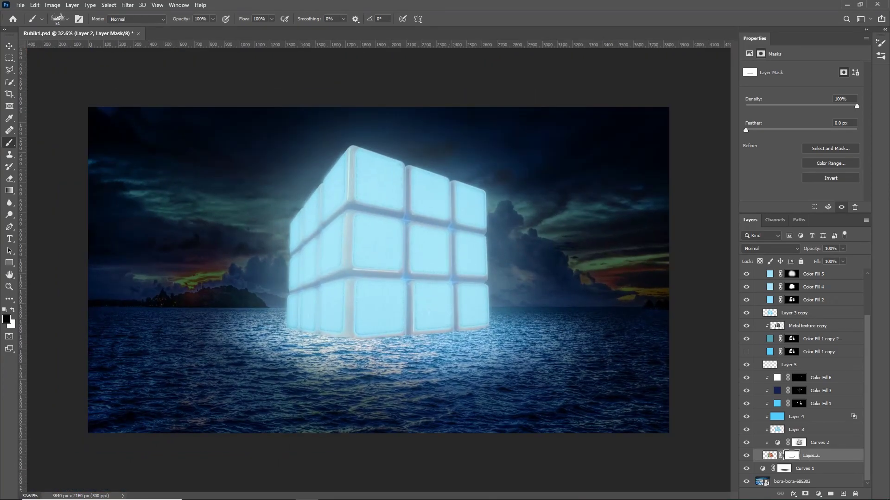
double_click(777, 378)
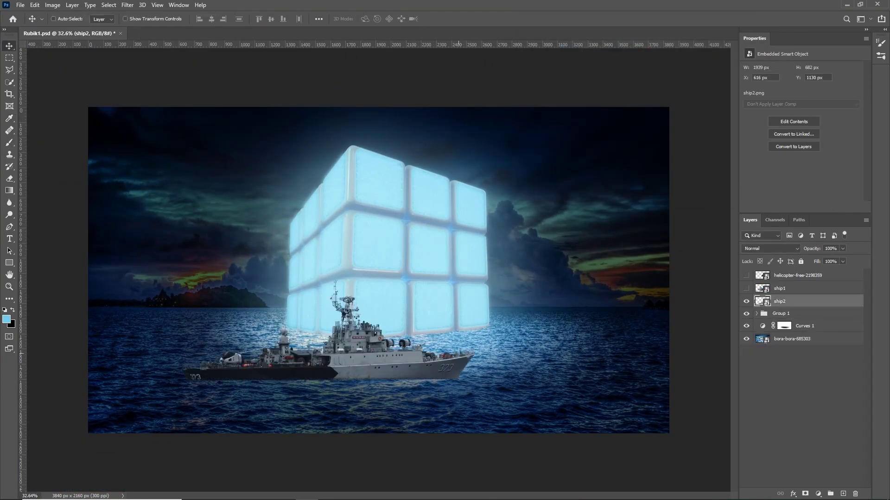
Scale ship2 down and place it on the sea right of the cube
left_click_drag(424, 309, 523, 243)
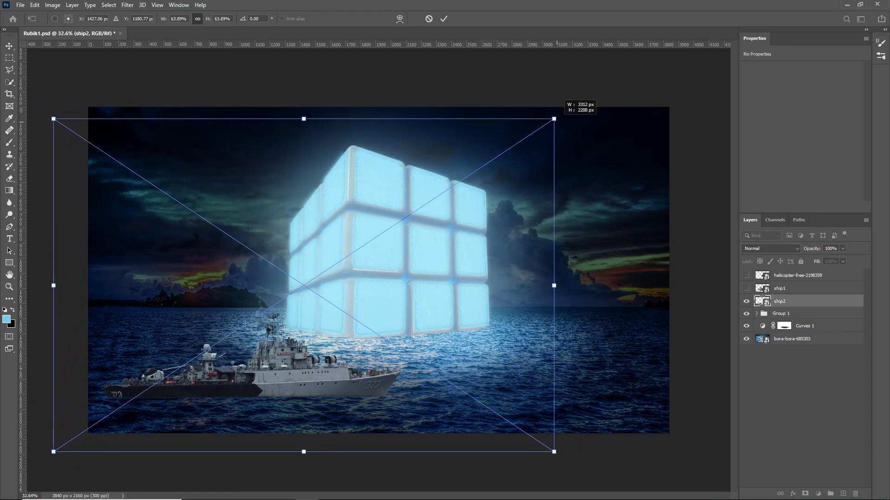
key("Return")
key("ctrl+bracketleft")
left_click_drag(214, 367, 491, 283)
key("ctrl+t")
left_click_drag(456, 135, 518, 243)
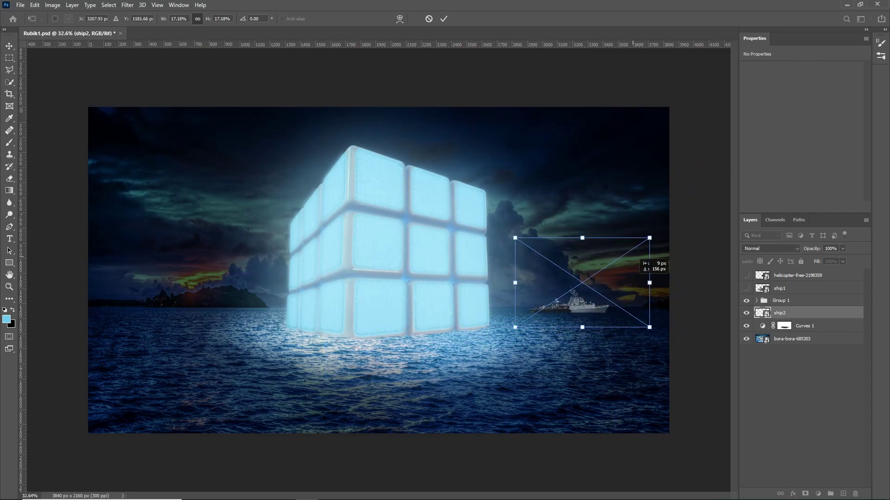
key("Return")
left_click(746, 288)
Show ship1, shrink it and move it to the lower left of the sea
left_click(780, 288)
key("ctrl+t")
left_click_drag(621, 118, 258, 301)
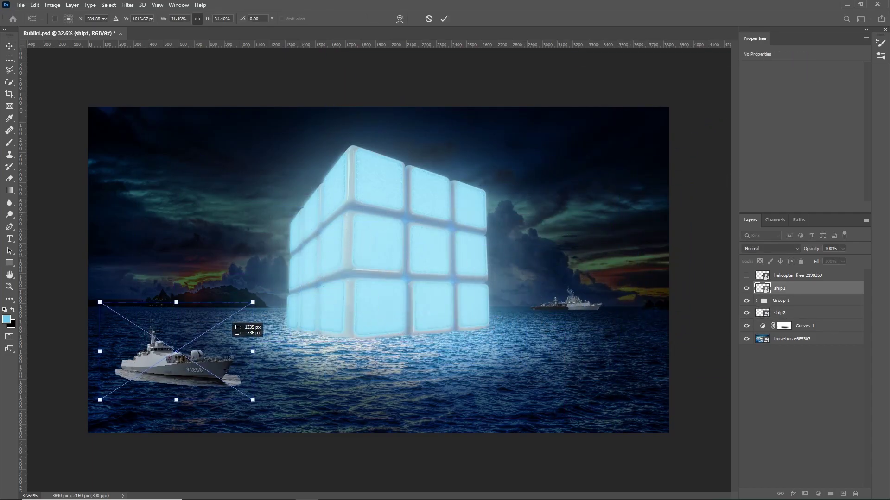
left_click_drag(278, 343, 262, 319)
key("Return")
Nudge ship2 left and down and fine-tune ship1's final position
left_click(779, 313)
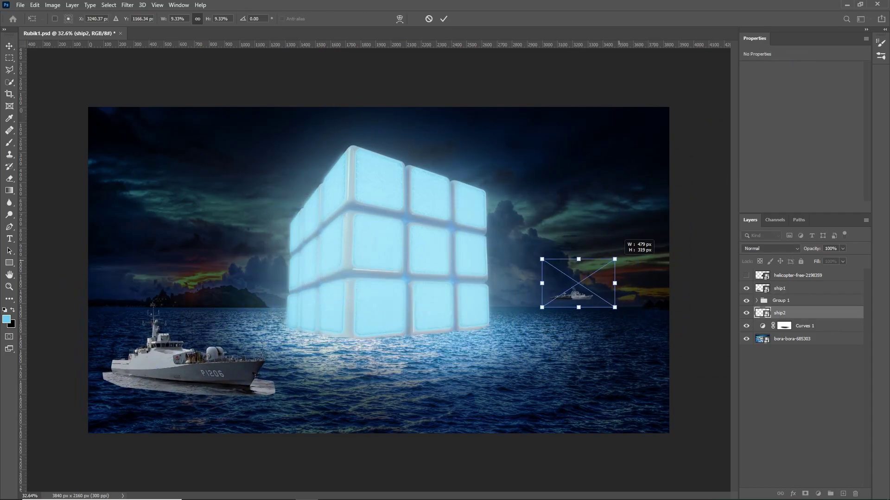
left_click_drag(595, 276, 578, 289)
key("ctrl+minus")
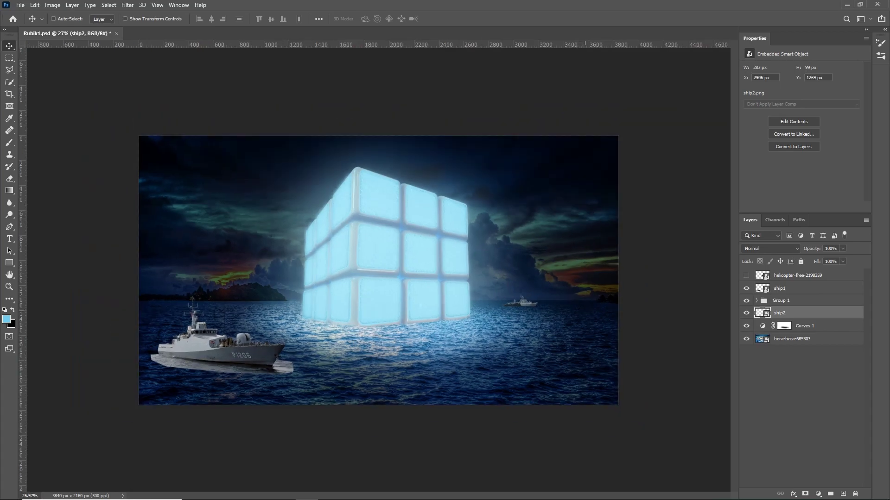
left_click(779, 289)
key("ctrl+t")
left_click_drag(278, 338, 287, 342)
key("Return")
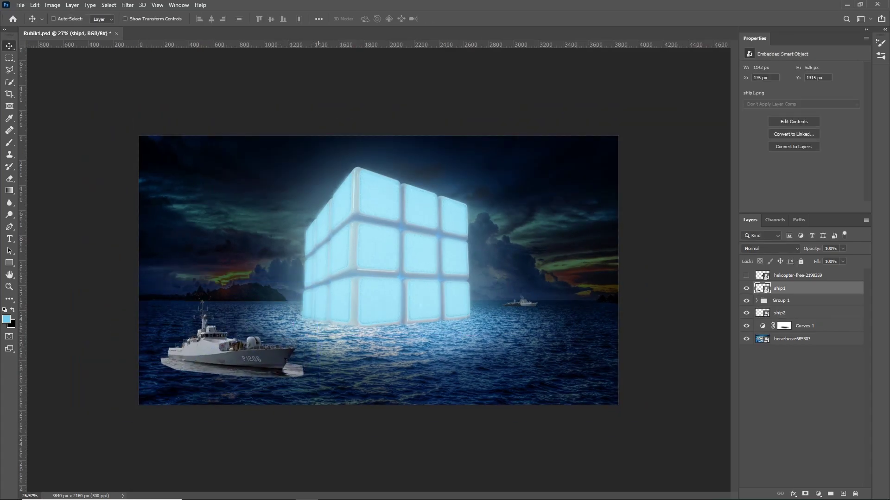
scroll(278, 352, "up", 3, "alt")
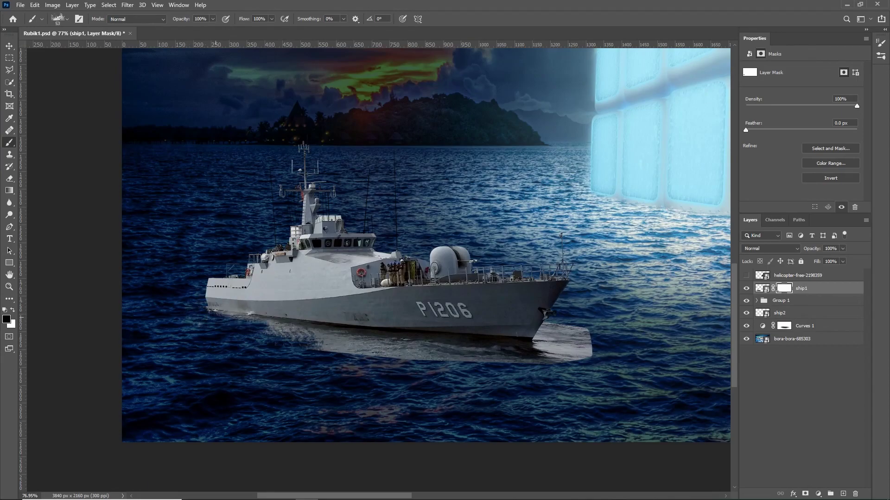
Outline the pale wake beneath the bow with the Polygonal Lasso and mask it out in black
key("l")
scroll(568, 325, "up", 5)
left_click(532, 285)
left_click(485, 302)
left_click(453, 355)
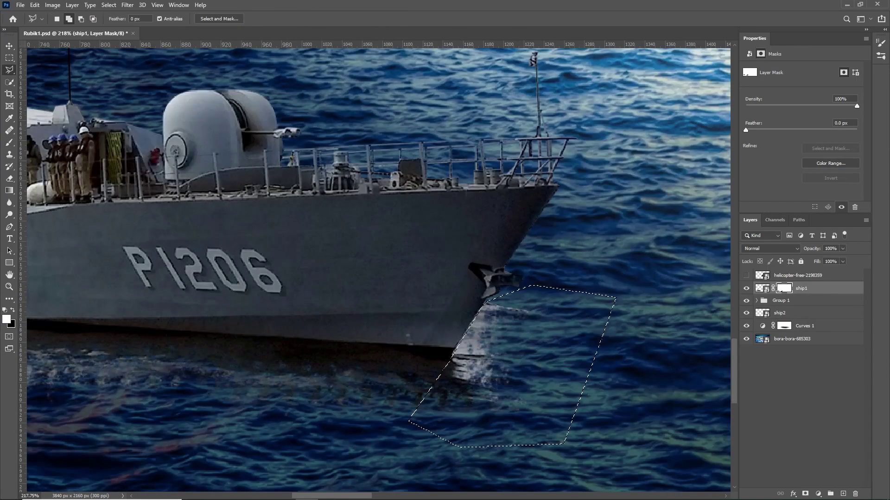
key("ctrl+0")
key("b")
key("x")
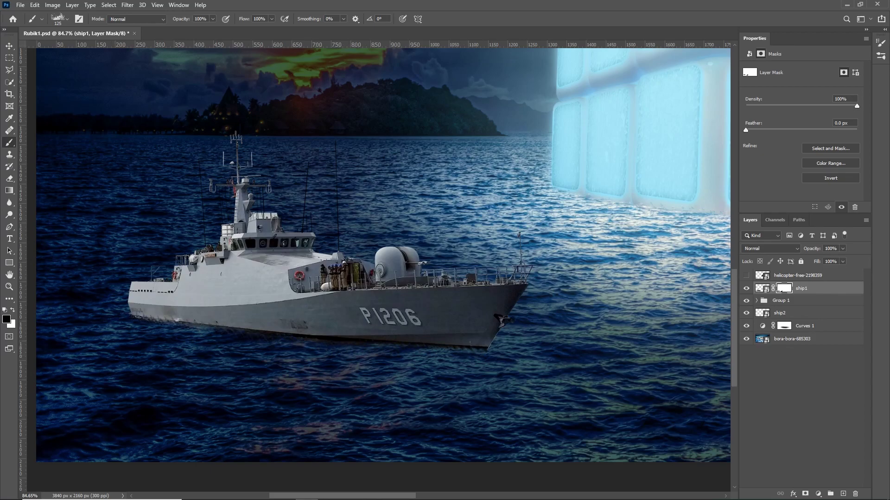
Set the black brush to a small size of 5 for refining the mask
scroll(370, 255, "up", 3)
left_click(58, 19)
type("5")
key("Return")
scroll(344, 329, "down", 2)
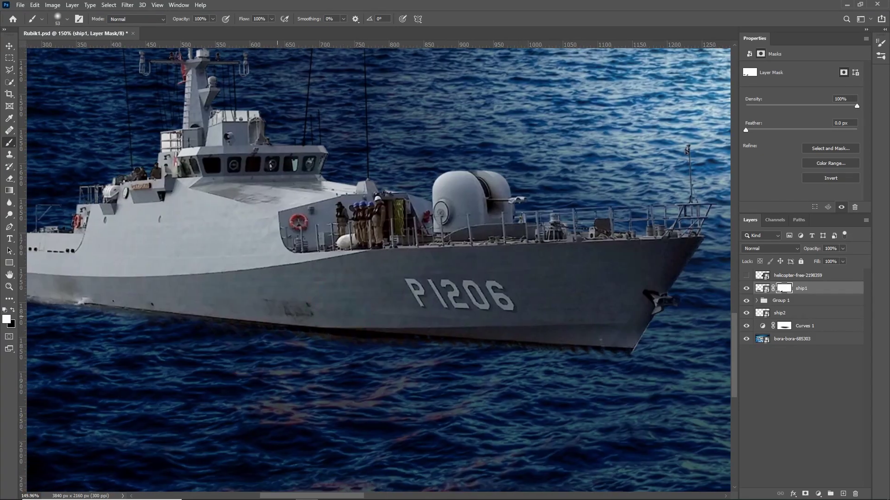
scroll(344, 329, "down", 3)
scroll(344, 330, "down", 2)
Add a Curves adjustment clipped to ship1, pull the curve down, and invert its mask
left_click(817, 494)
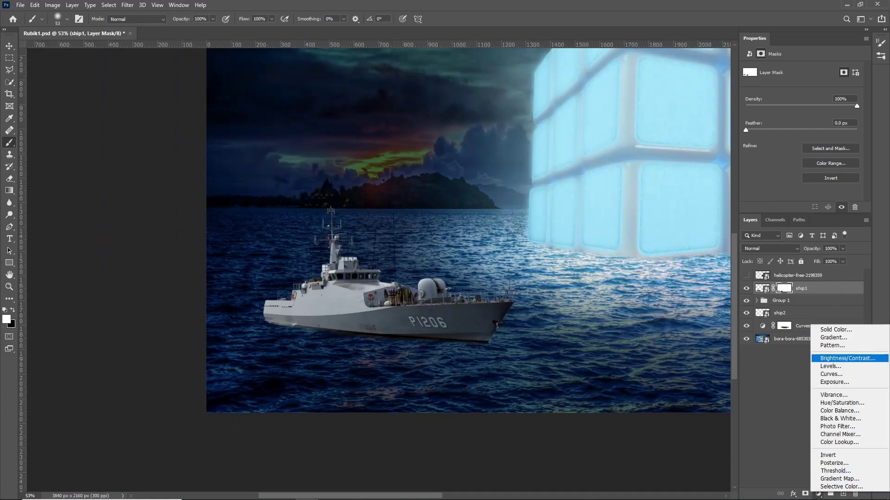
left_click(779, 376)
left_click_drag(810, 137, 815, 171)
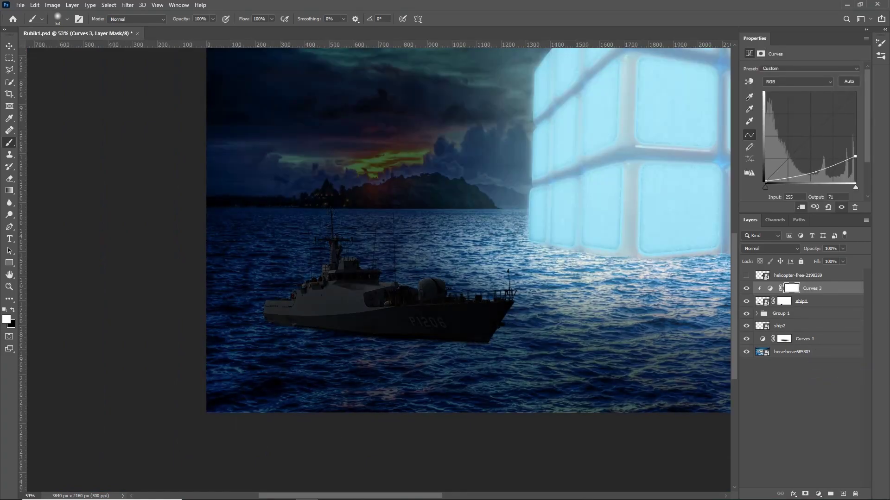
key("ctrl+i")
Paint the darkening onto ship1's hull, decks and P1206 lettering
mouse_move(274, 315)
left_mouse_down()
mouse_move(394, 301)
mouse_move(412, 325)
left_mouse_up()
left_click_drag(359, 285, 400, 302)
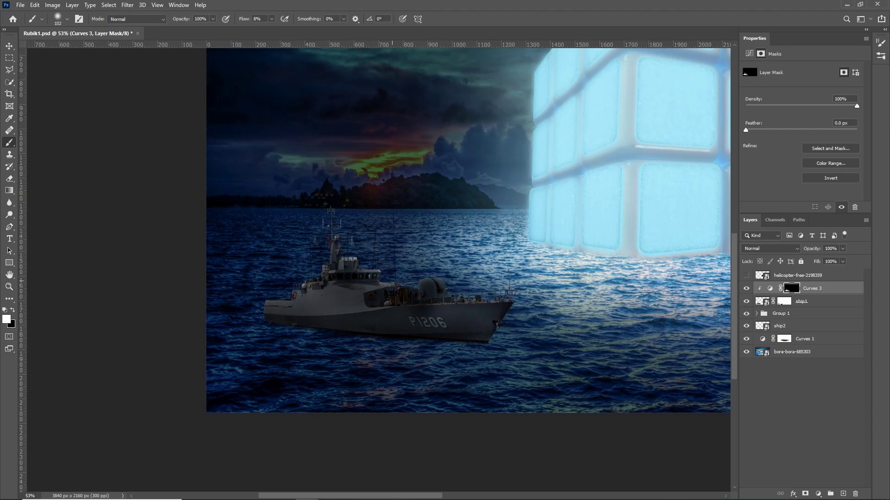
left_click_drag(408, 324, 428, 334)
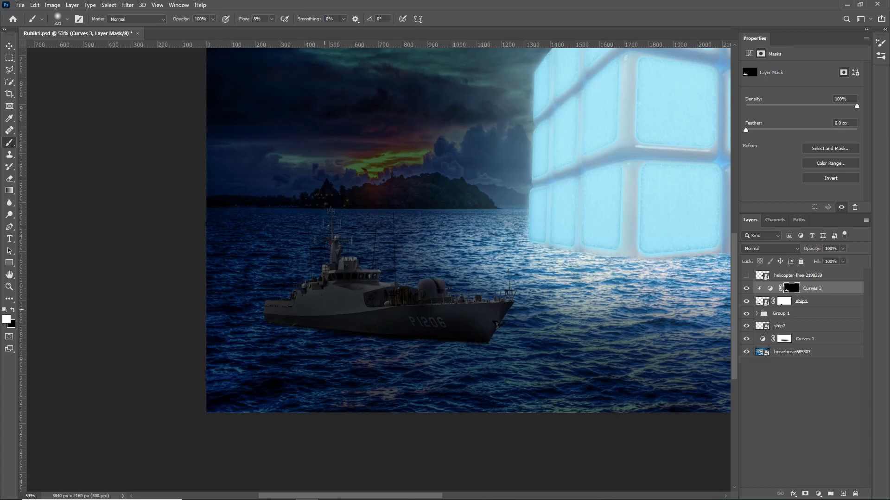
scroll(468, 230, "down", 3)
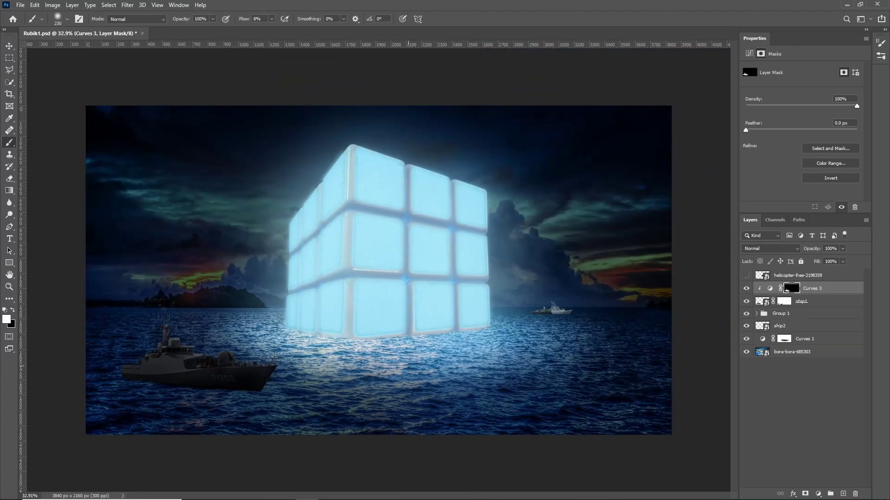
left_click(359, 326, "ctrl")
left_click(359, 326, "alt")
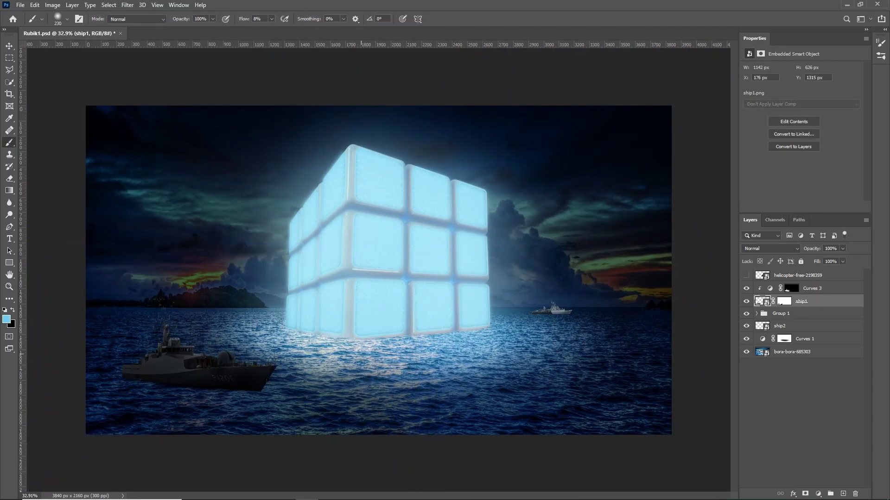
Return to the Curves 3 mask with a smaller black brush for edge work around the bow
scroll(120, 356, "up", 3)
key("alt+bracketright")
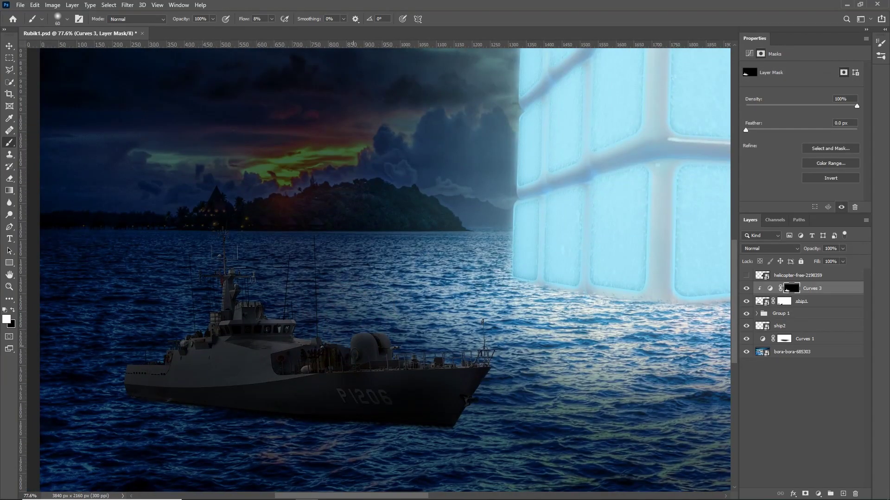
scroll(487, 349, "up", 5)
key("x")
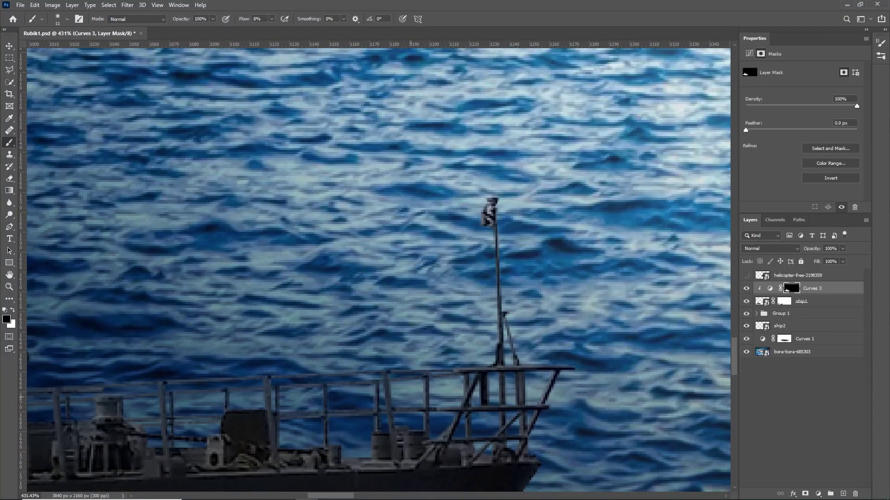
left_click_drag(463, 371, 349, 92)
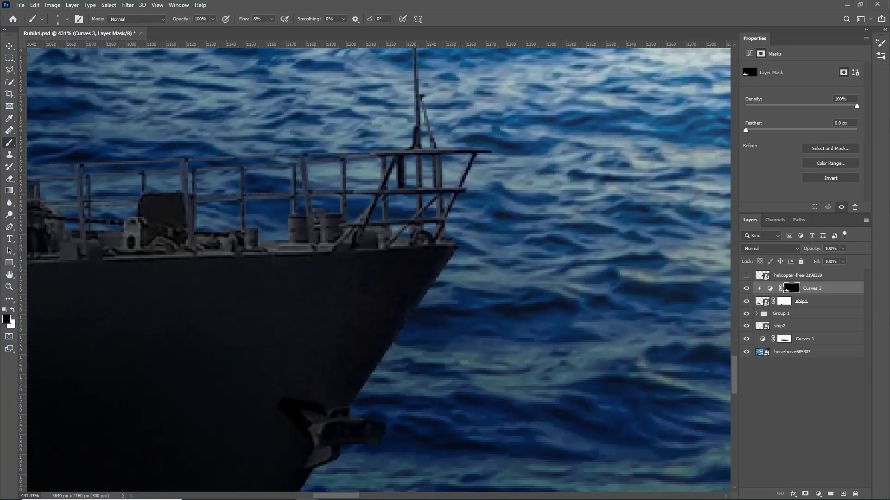
key("bracketleft")
key("bracketleft")
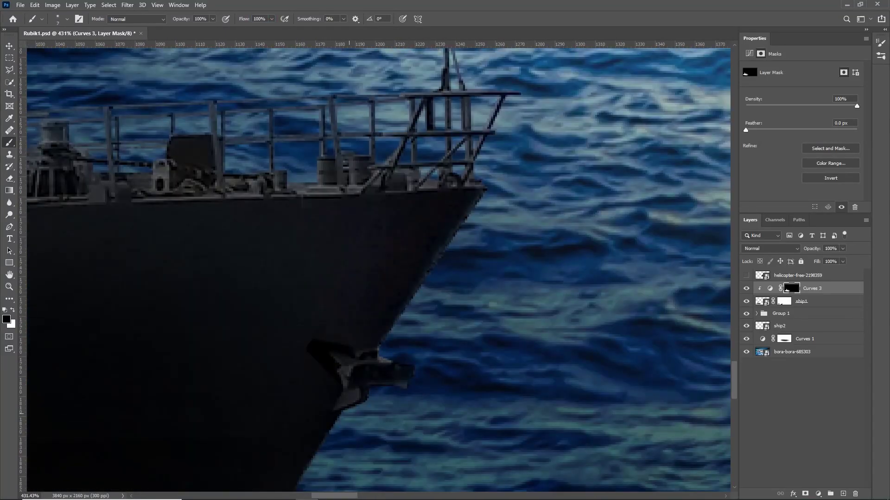
scroll(370, 269, "down", 5)
scroll(278, 231, "up", 6)
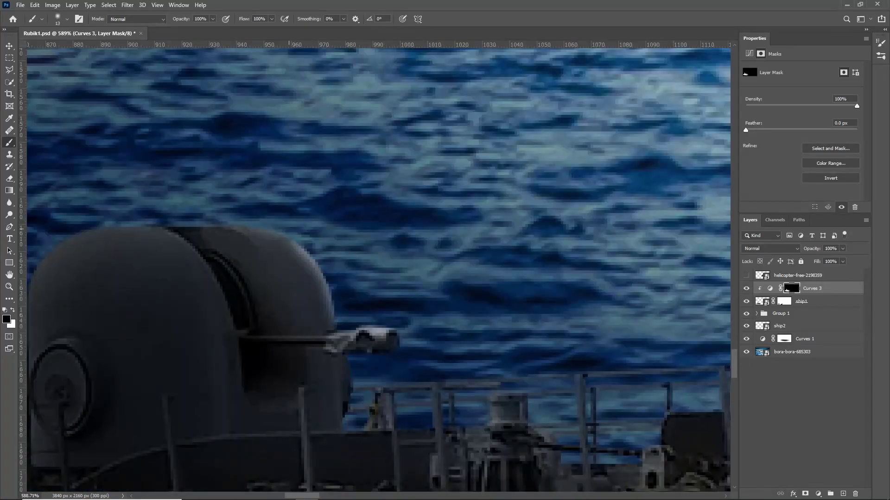
scroll(371, 269, "down", 5)
scroll(381, 302, "up", 6)
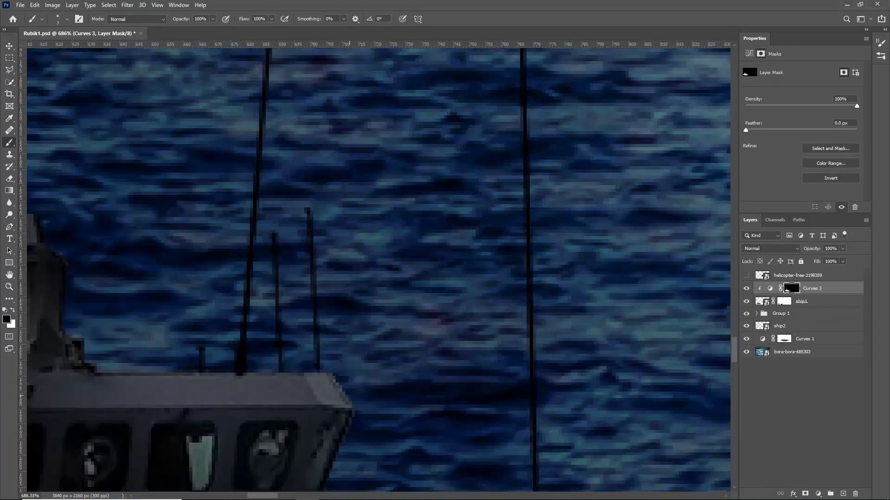
scroll(510, 186, "down", 5)
scroll(672, 441, "up", 5)
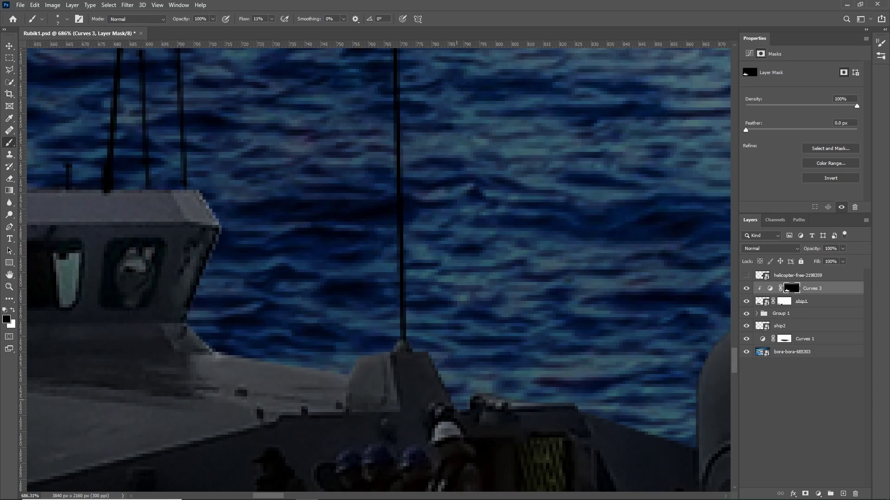
scroll(370, 269, "down", 8)
scroll(298, 310, "up", 4)
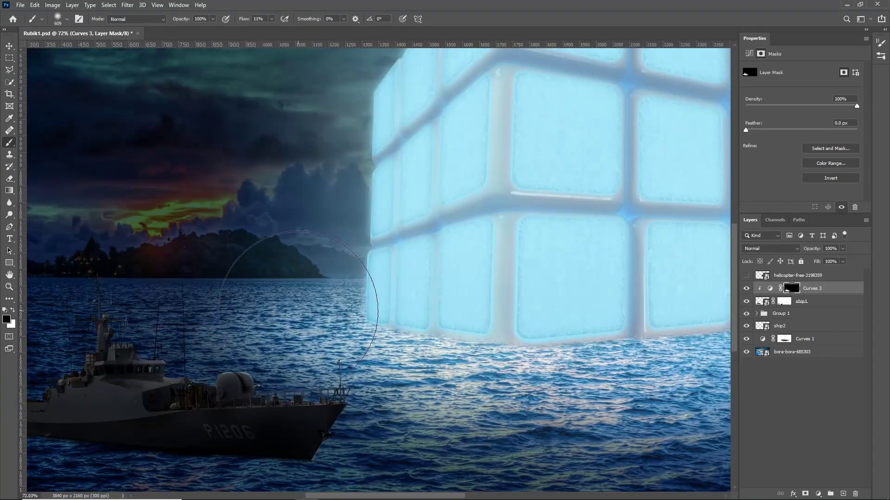
scroll(431, 311, "down", 2)
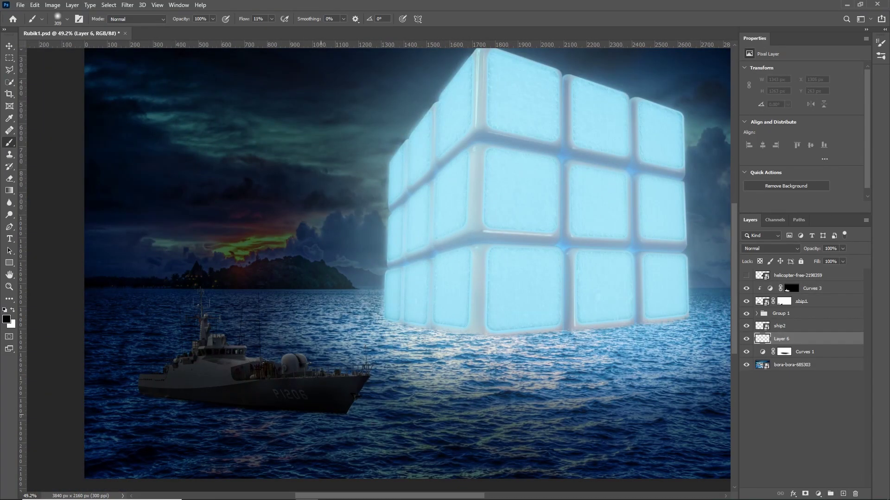
Enlarge the brush and add a new empty layer above Curves 3
left_click_drag(313, 411, 326, 410)
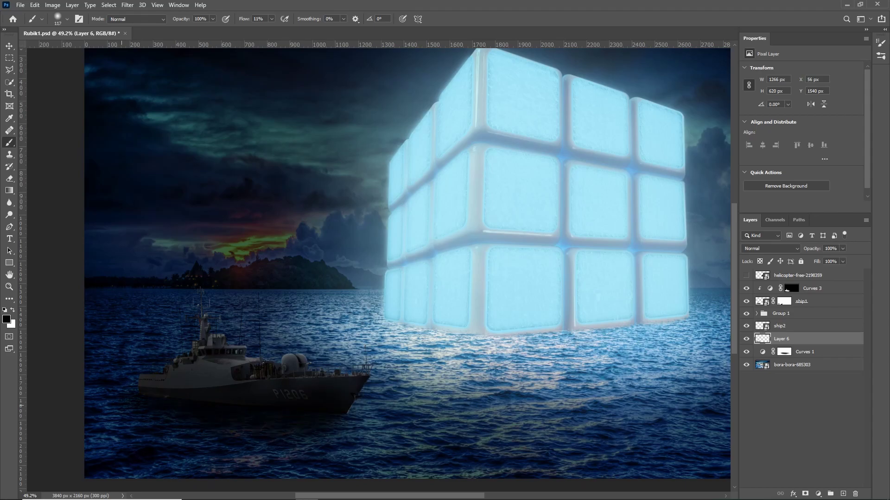
scroll(403, 268, "down", 2)
left_click(791, 288)
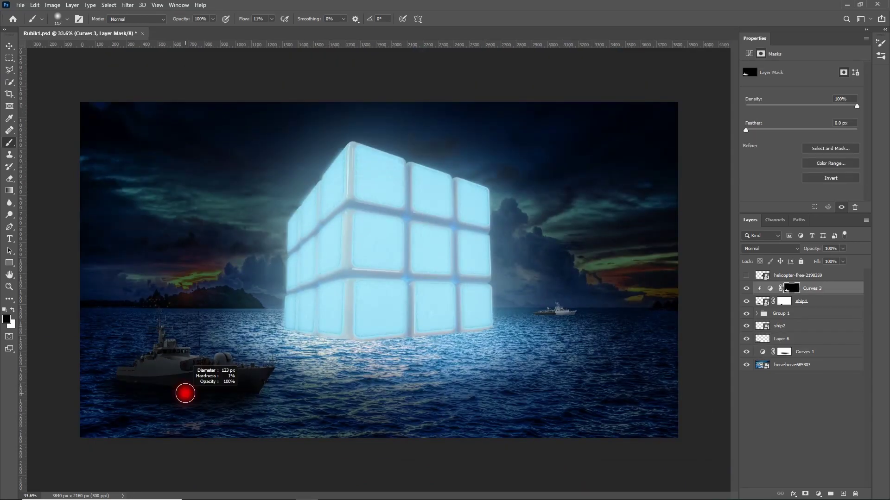
key("ctrl+shift+alt+n")
scroll(194, 333, "up", 5)
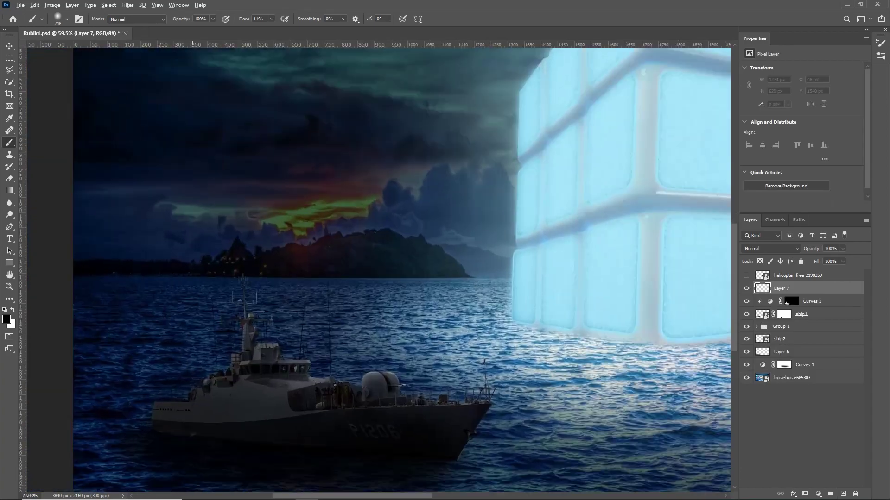
scroll(195, 333, "up", 4)
Choose red as the painting colour for the mast lights
key("i")
key("x")
left_click(6, 319)
key("Return")
key("b")
scroll(187, 151, "up", 5)
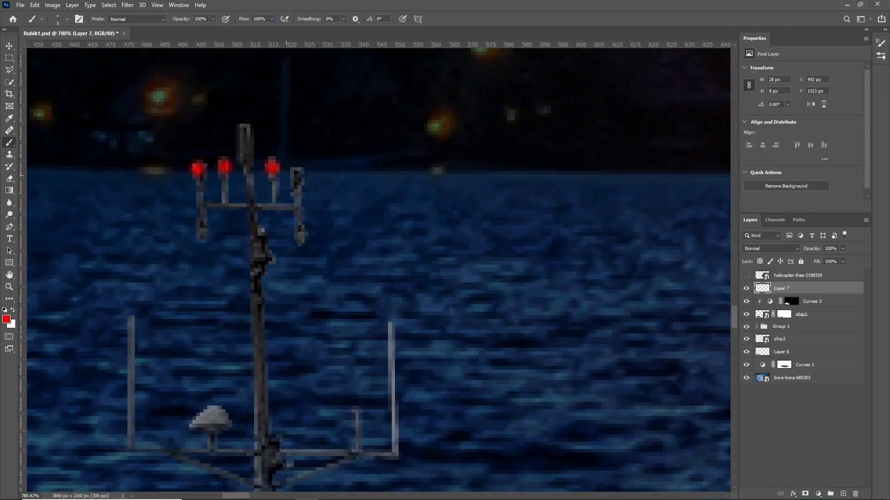
scroll(379, 268, "down", 3)
scroll(378, 268, "down", 2)
scroll(378, 269, "down", 2)
scroll(378, 269, "up", 2)
Duplicate the red mast-light layer and apply a 2.3 px Gaussian Blur to the copy
key("ctrl+j")
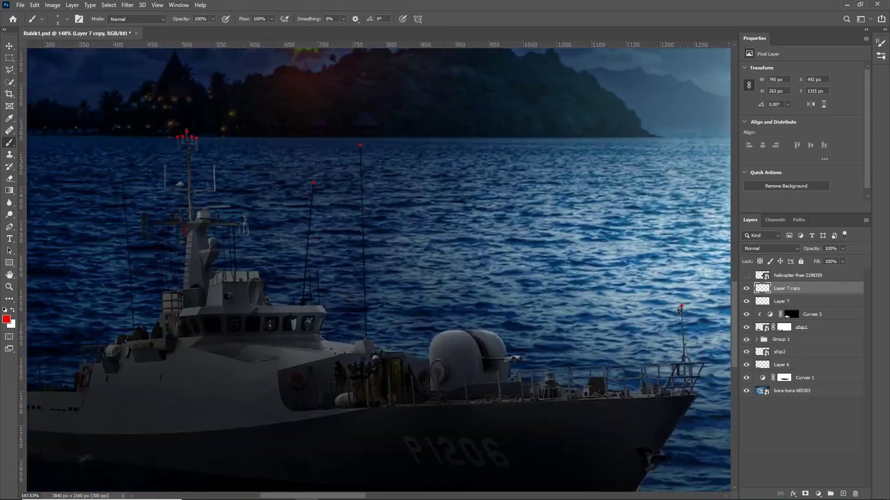
key("ctrl+alt+f")
key("Return")
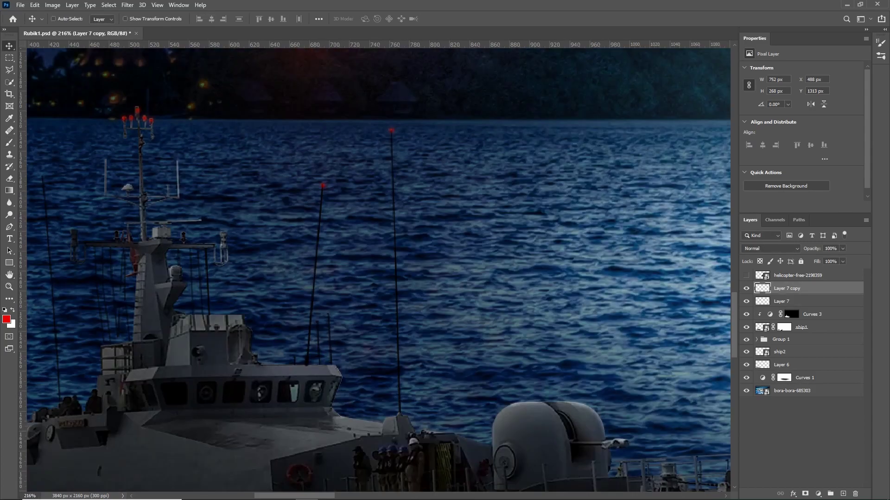
key("v")
scroll(328, 274, "down", 3)
scroll(327, 274, "down", 5)
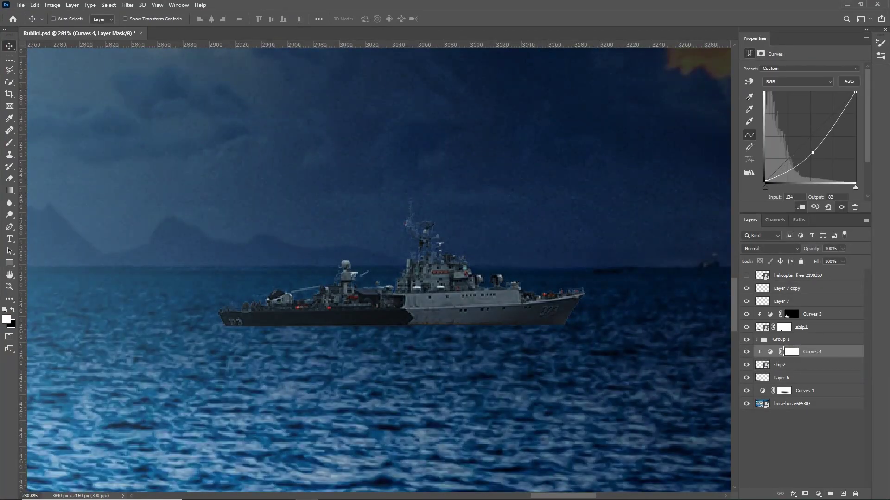
Add a new clipped layer above ship2's darkening Curves and paint on it
key("ctrl+shift+alt+n")
key("b")
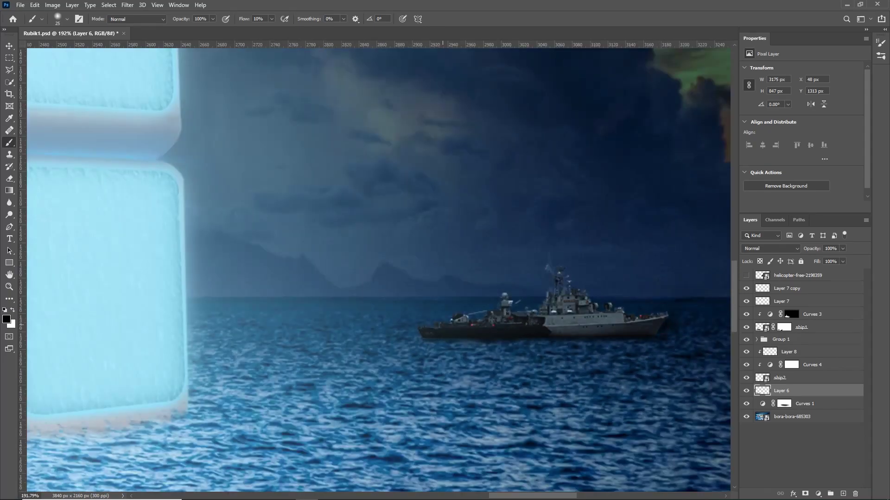
scroll(378, 269, "down", 5)
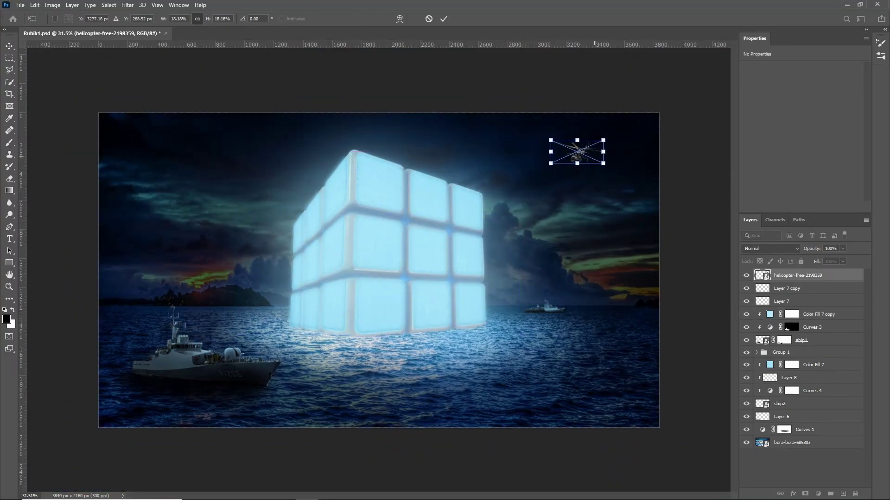
Resize the copied helicopter and add a new clipped layer above its darkening Curves
key("ctrl+t")
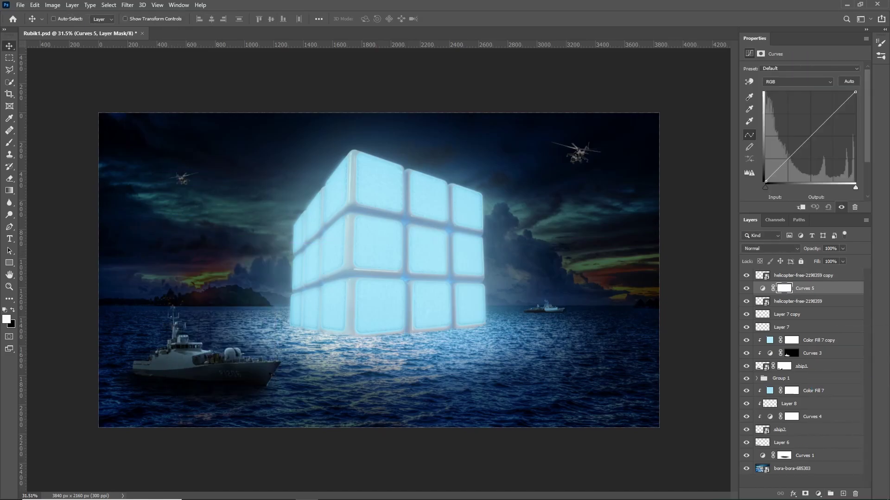
key("b")
scroll(606, 132, "up", 5)
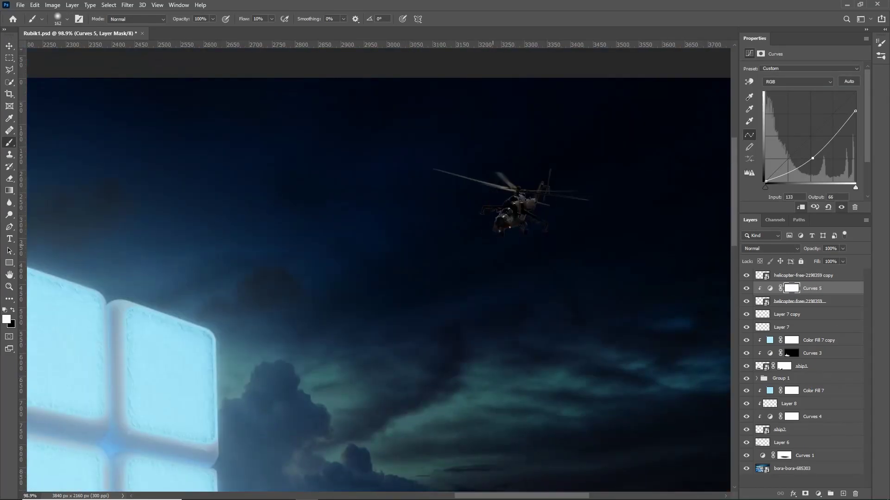
scroll(463, 204, "down", 2)
scroll(463, 204, "up", 4)
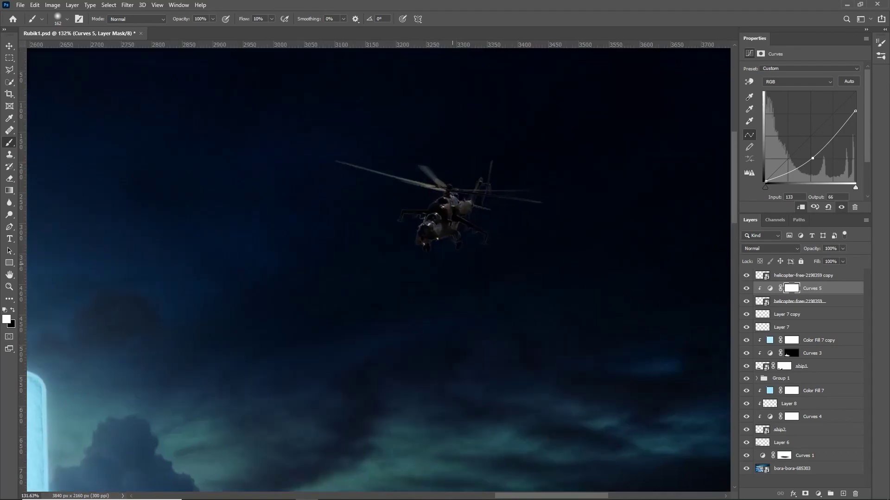
key("ctrl+shift+alt+n")
key("x")
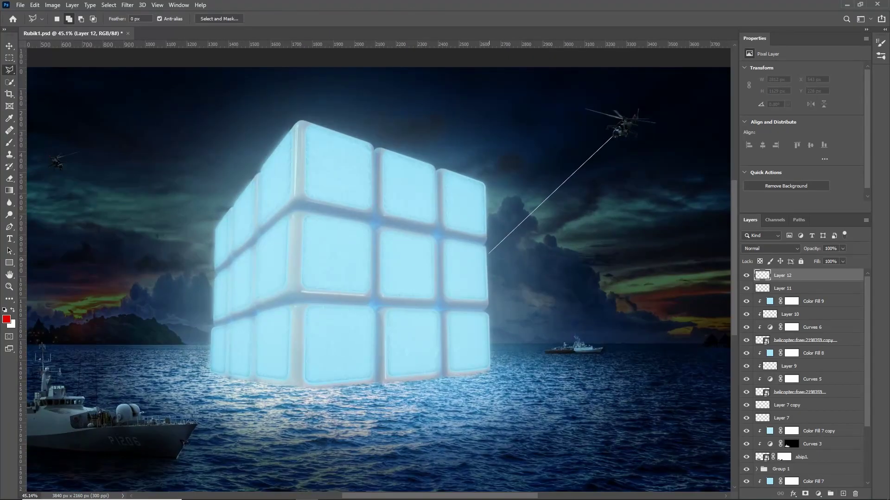
Turn the beam outlines into blurred white beams at 30% opacity with masked bases
key("Return")
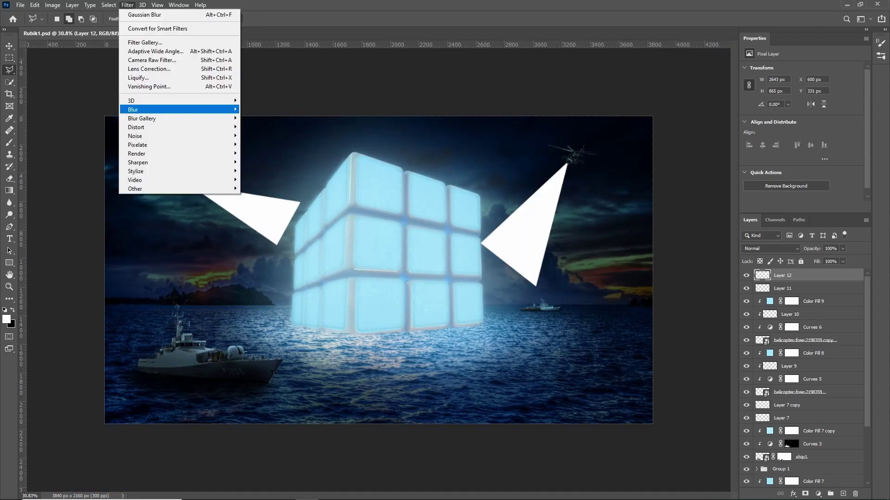
key("Return")
key("v")
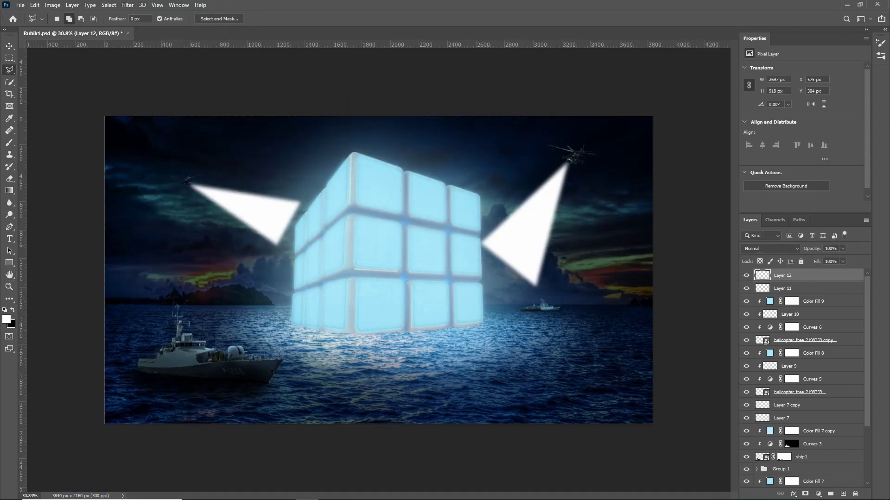
key("5")
key("6")
key("b")
key("d")
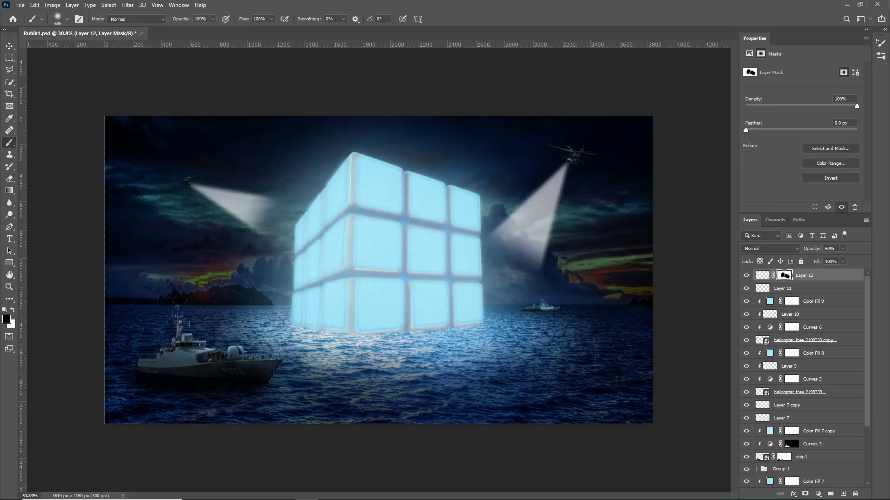
key("3")
On a new layer, select thin white edge lines along the right beam
key("x")
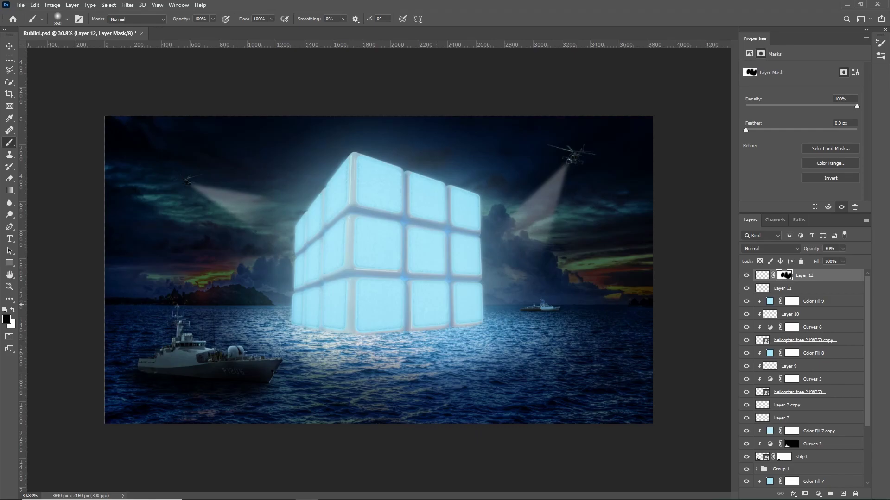
key("l")
scroll(383, 279, "up", 1)
key("ctrl+shift+alt+n")
left_click(585, 156)
scroll(579, 160, "up", 5)
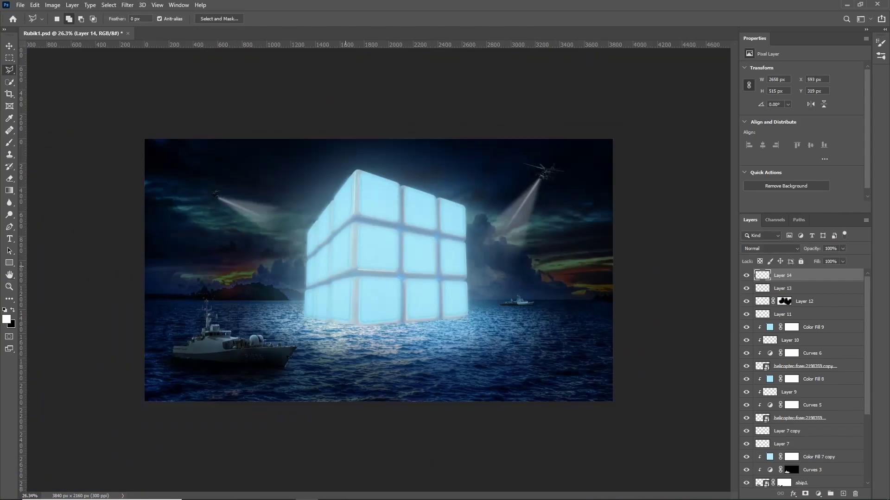
Zoom out over the composite, save it, and add an empty Layer 15 in Group 1
scroll(379, 270, "down", 2)
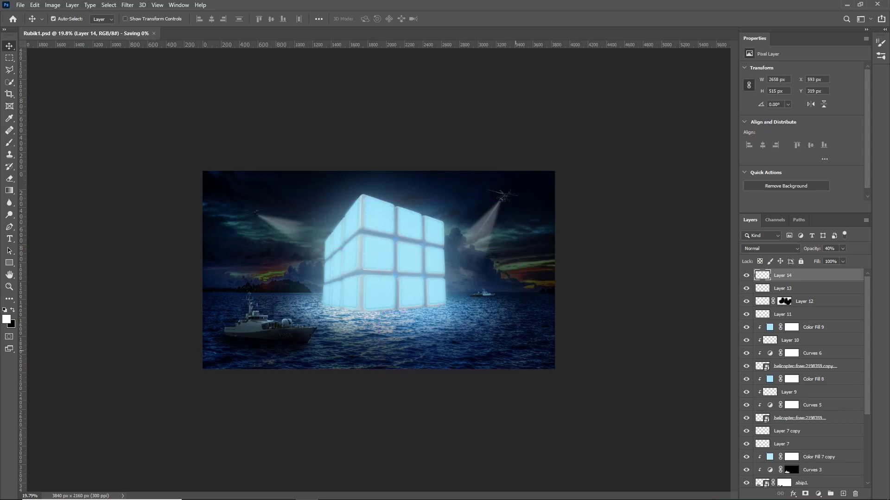
scroll(802, 370, "down", 4)
On Layer 15, stamp a lightning-brush bolt at size 796 onto the cube
left_click(789, 403)
key("b")
left_click(58, 18)
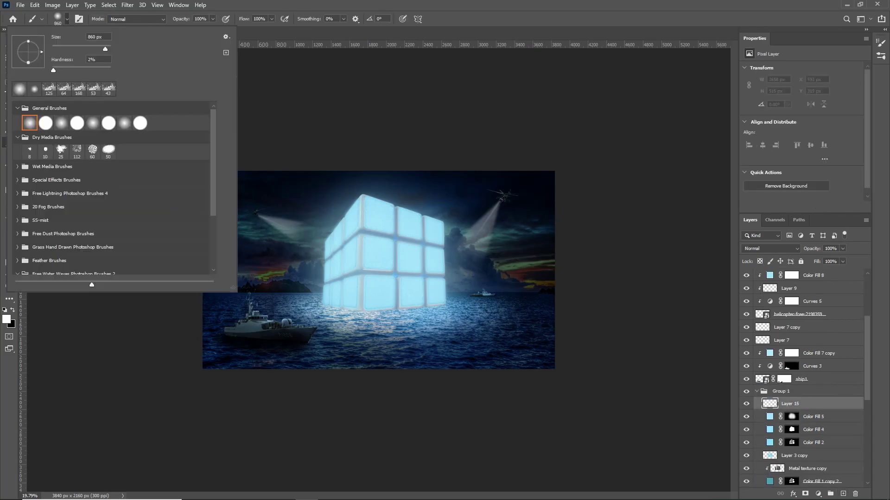
scroll(111, 194, "down", 5)
left_click(187, 139)
key("Return")
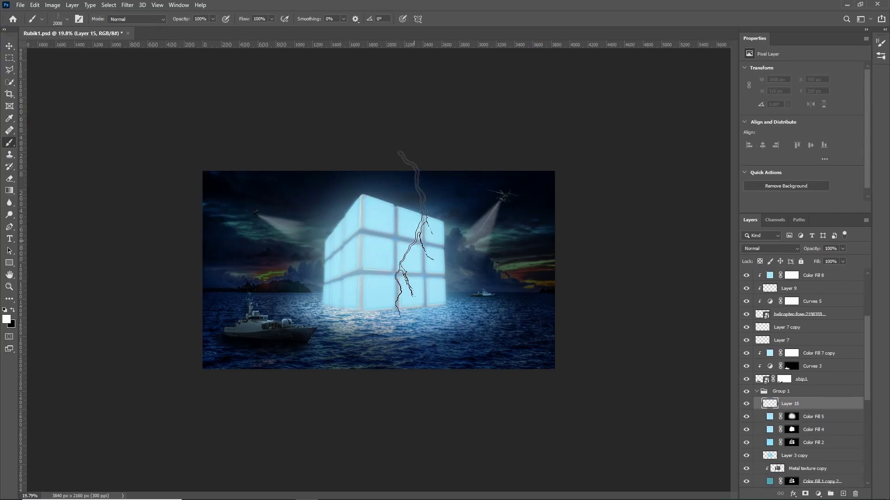
scroll(408, 223, "up", 5)
key("bracketleft")
key("bracketleft")
key("bracketleft")
left_click(424, 279)
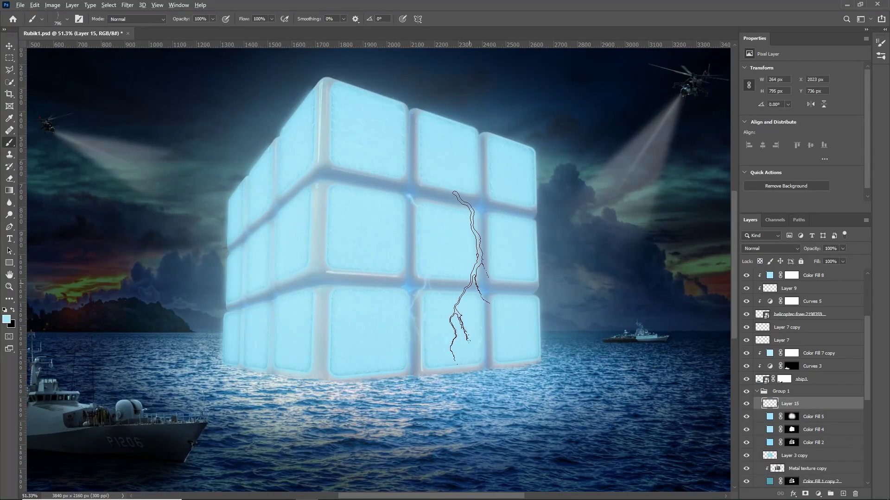
Stamp a second, rotated lightning bolt and switch the paint colour to pale cyan
key("shift+Left")
key("shift+Left")
key("shift+Left")
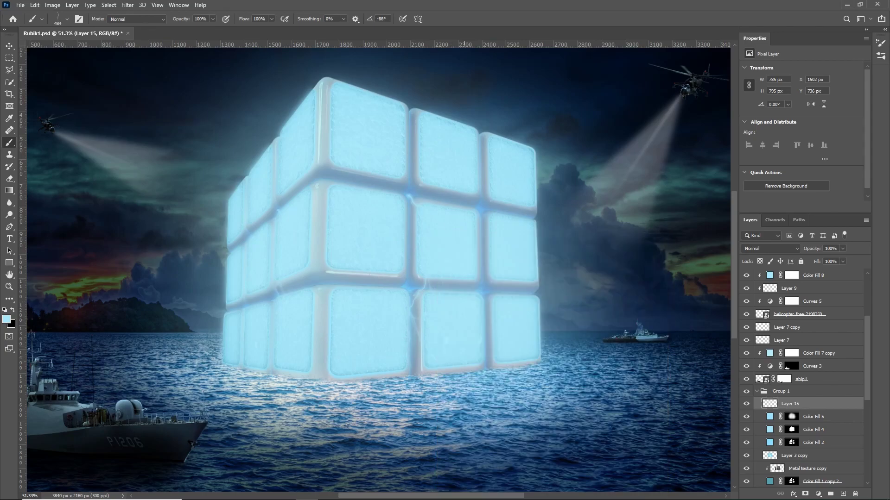
right_click(447, 233)
left_click(481, 218)
scroll(416, 264, "down", 2)
left_click(6, 319)
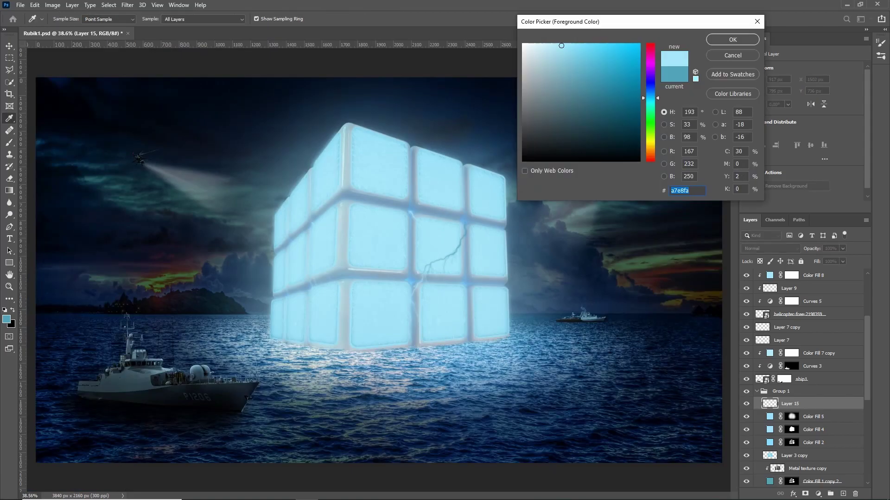
left_click(730, 38)
left_click(486, 282)
Paint pale cyan bolts across the front face and lower half with a 117° lightning tip
right_click(296, 234)
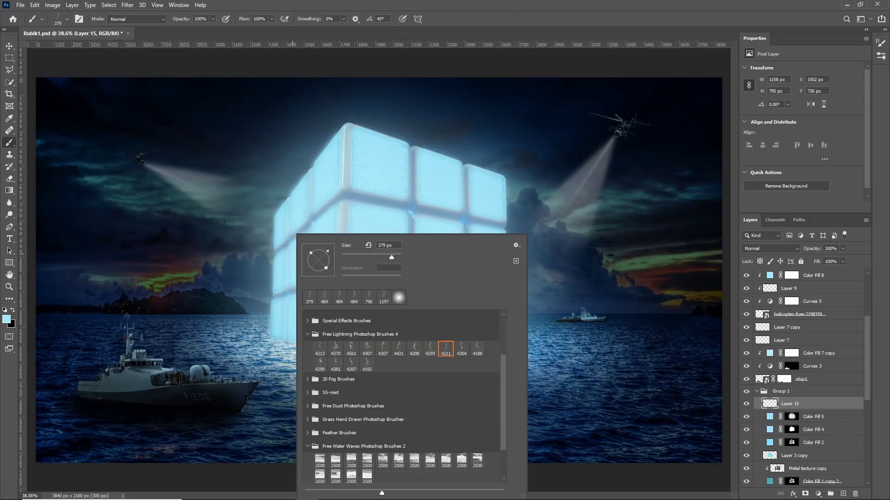
left_click_drag(327, 251, 313, 251)
left_click(442, 253)
scroll(343, 277, "up", 1)
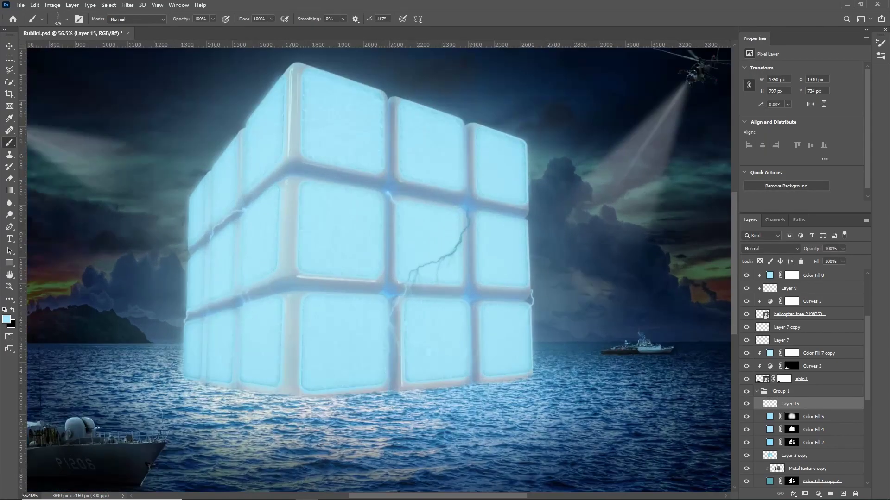
scroll(415, 254, "down", 2)
scroll(415, 253, "up", 1)
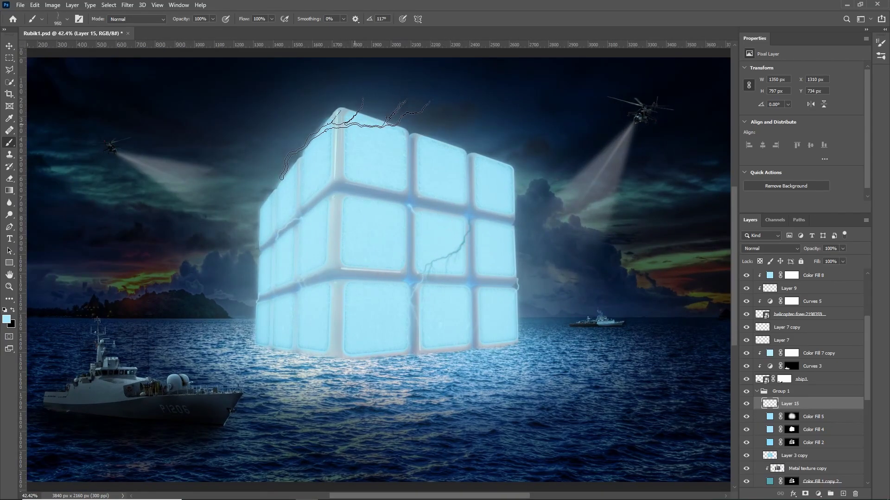
key("bracketright")
key("bracketright")
key("bracketright")
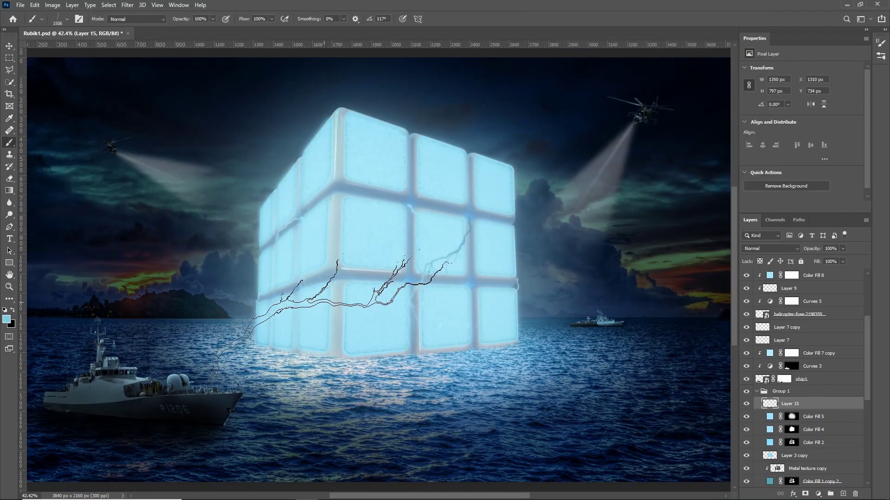
left_click(417, 319)
key("bracketleft")
key("bracketleft")
scroll(408, 329, "up", 4)
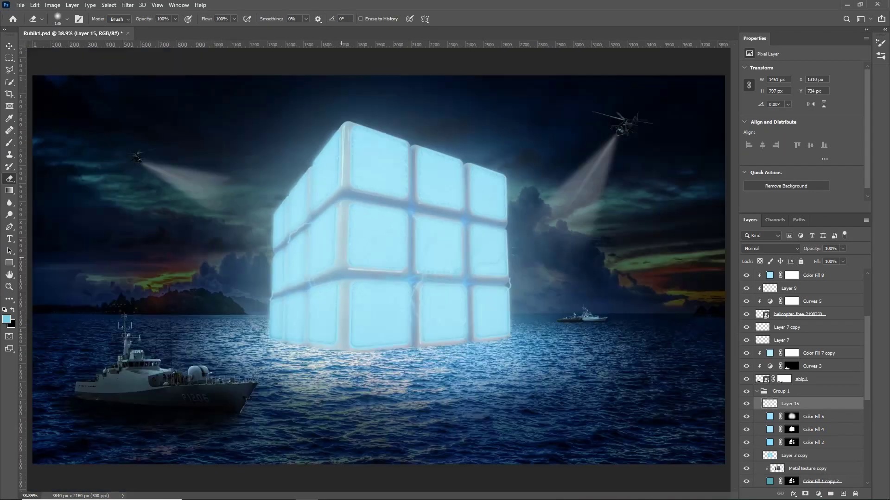
Stamp a different lightning shape near the cube's upper-left edge
key("b")
left_click(58, 19)
left_click(62, 140)
key("Return")
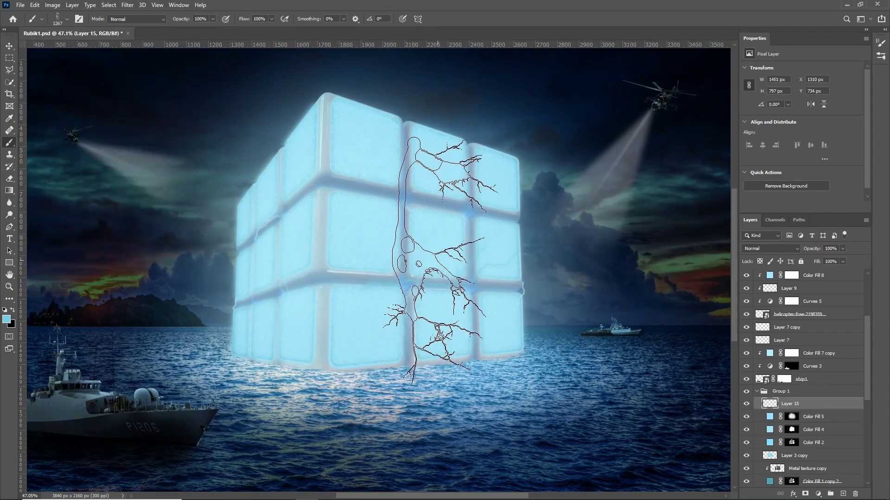
key("bracketleft")
key("bracketleft")
key("bracketleft")
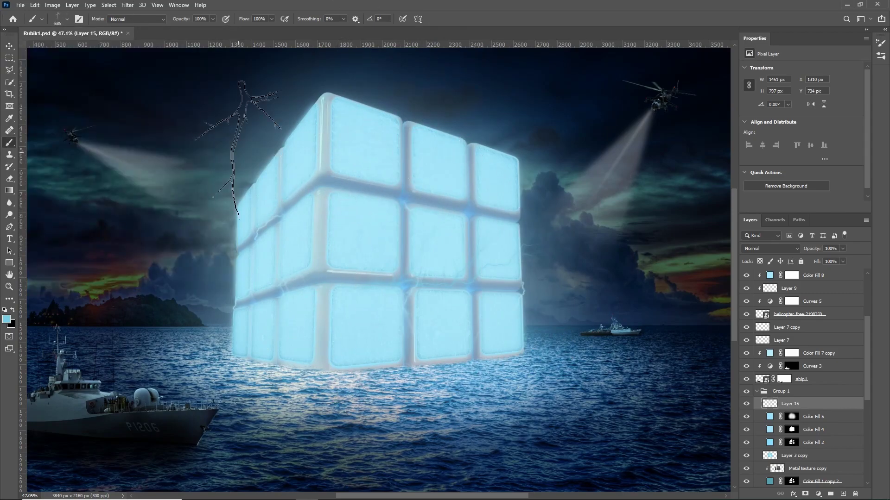
right_click(237, 150)
left_click(61, 141)
left_click(414, 262)
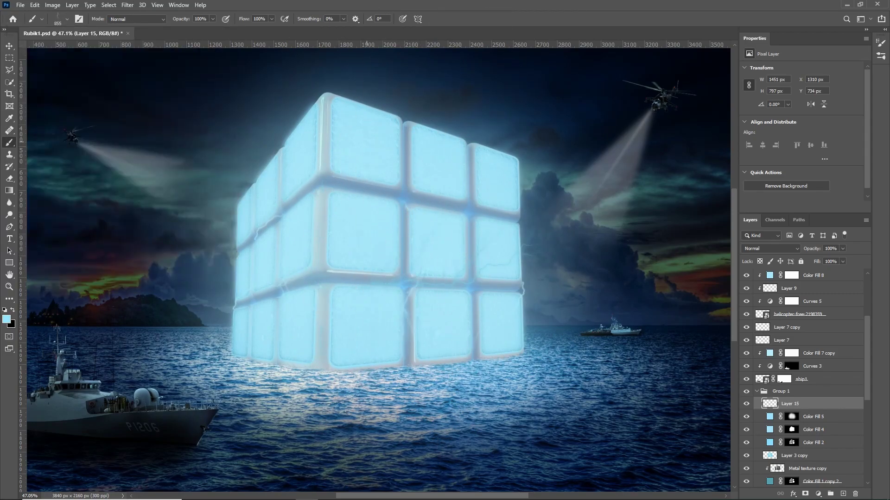
scroll(522, 255, "down", 2)
scroll(510, 264, "down", 2)
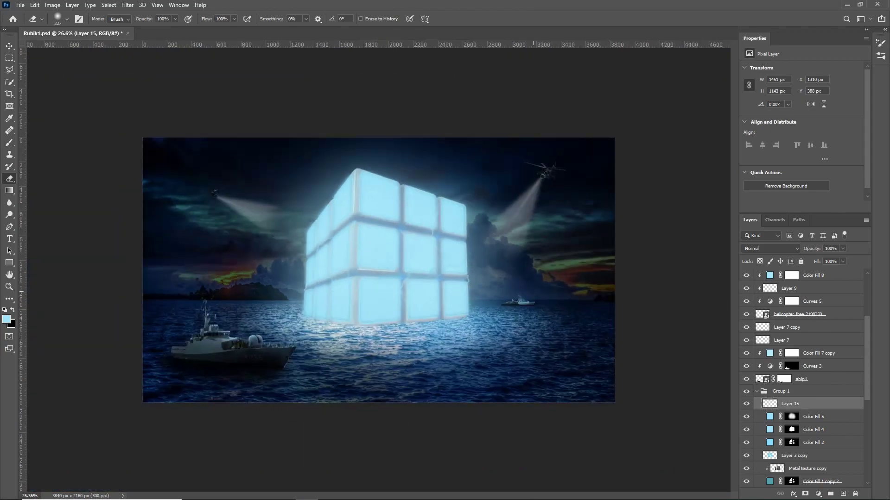
Erase the excess lightning strokes and add a new layer for more lightning
key("e")
scroll(427, 267, "up", 2)
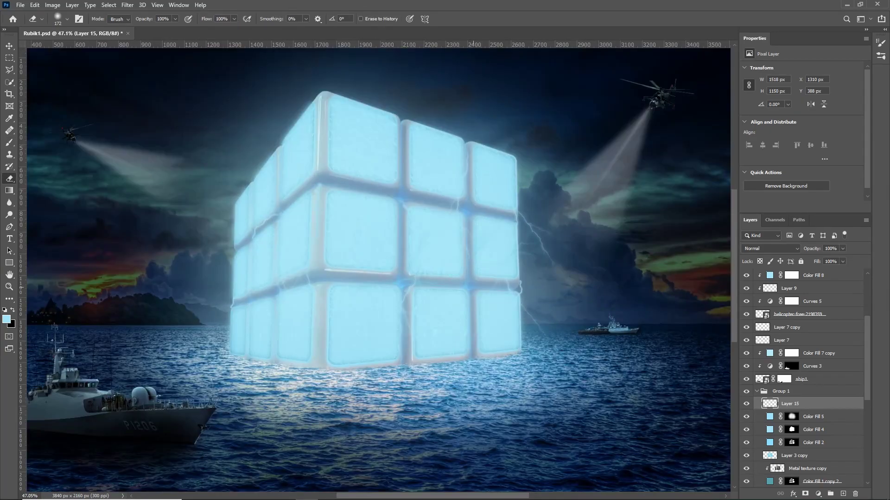
scroll(415, 267, "down", 2)
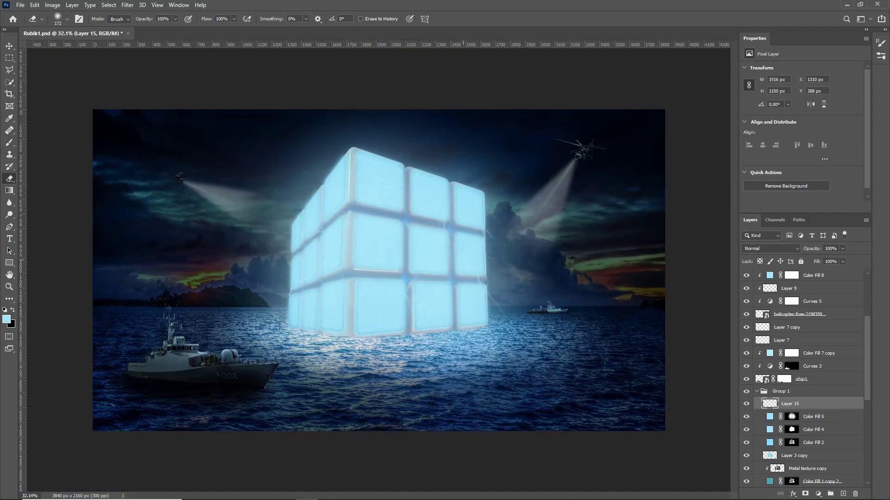
scroll(376, 278, "up", 3)
key("ctrl+shift+alt+n")
Pick, rotate and resize a larger lightning brush tip for Layer 16
key("b")
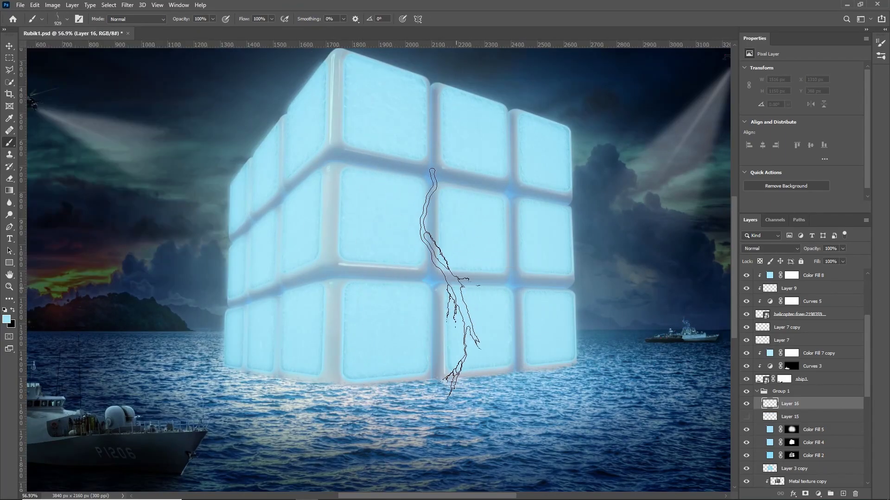
right_click(461, 299)
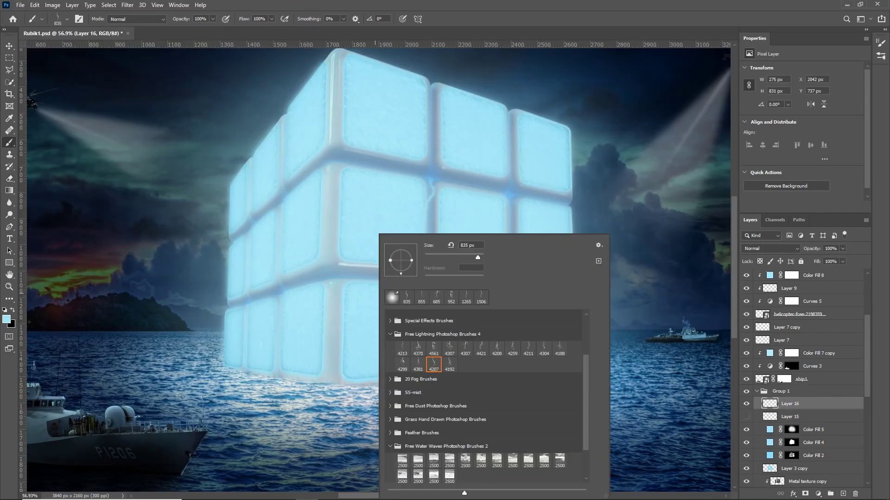
key("Escape")
right_click(348, 199)
key("Escape")
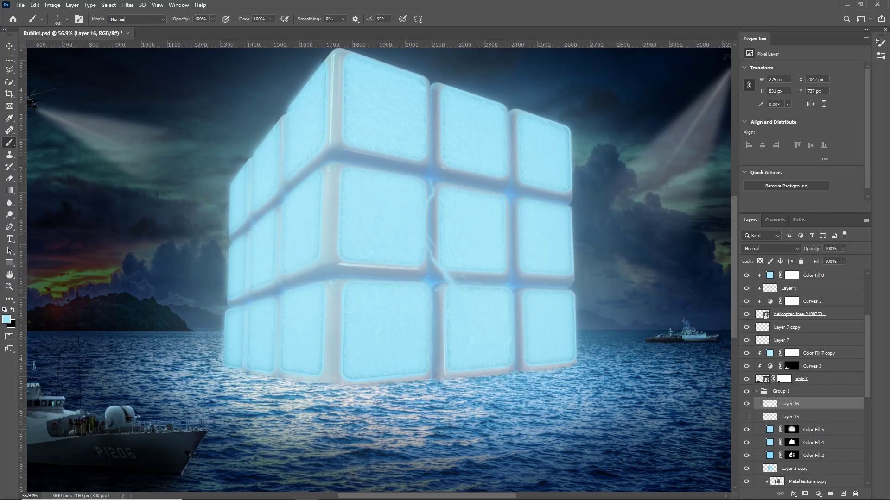
key("e")
key("b")
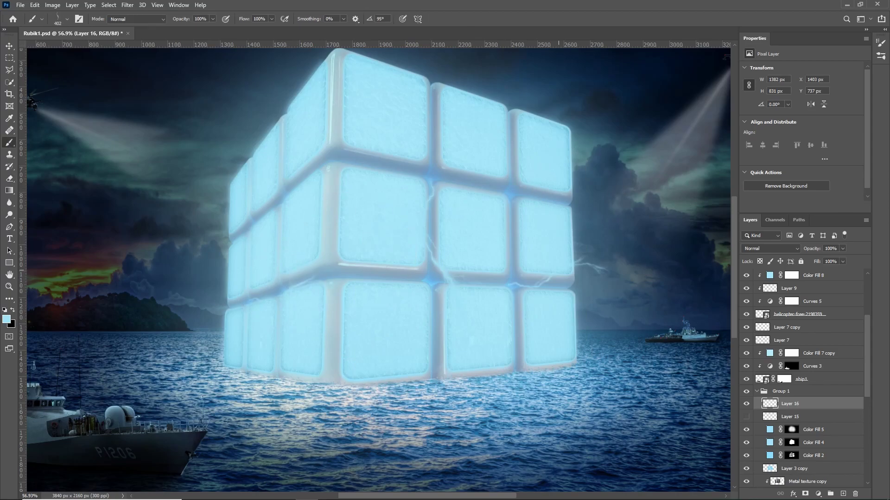
key("ctrl+0")
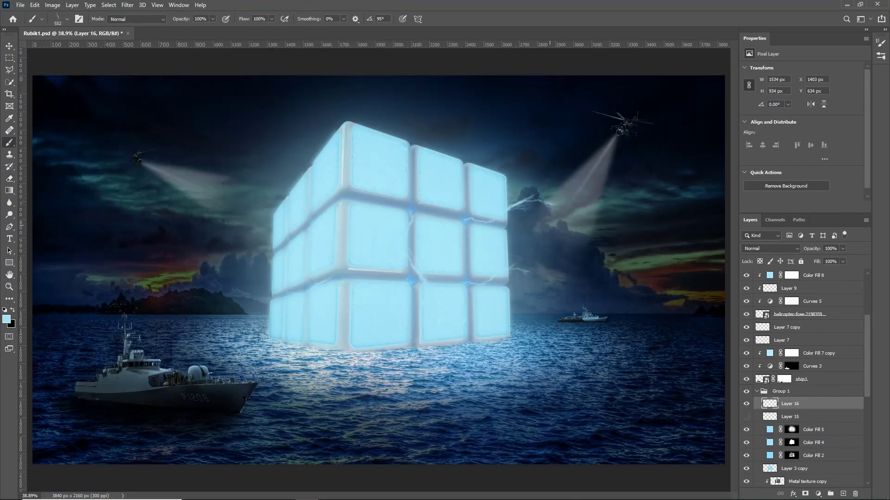
right_click(330, 214)
left_click_drag(360, 248, 366, 241)
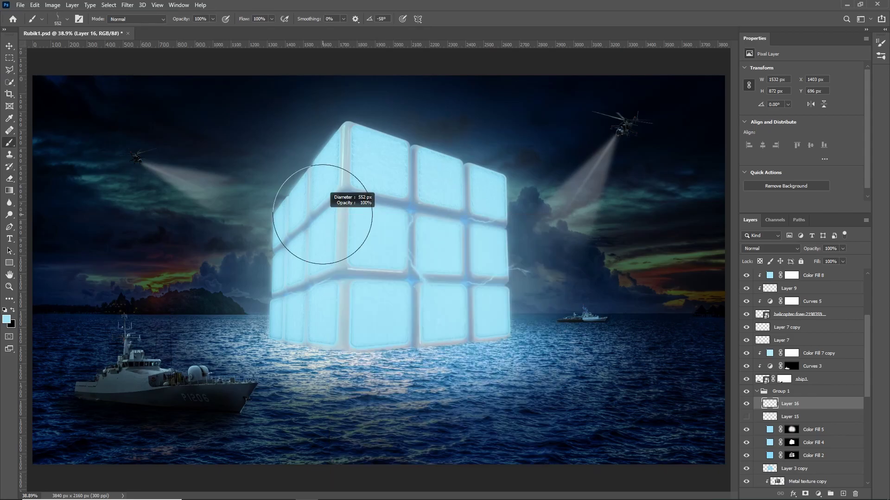
right_click(371, 194)
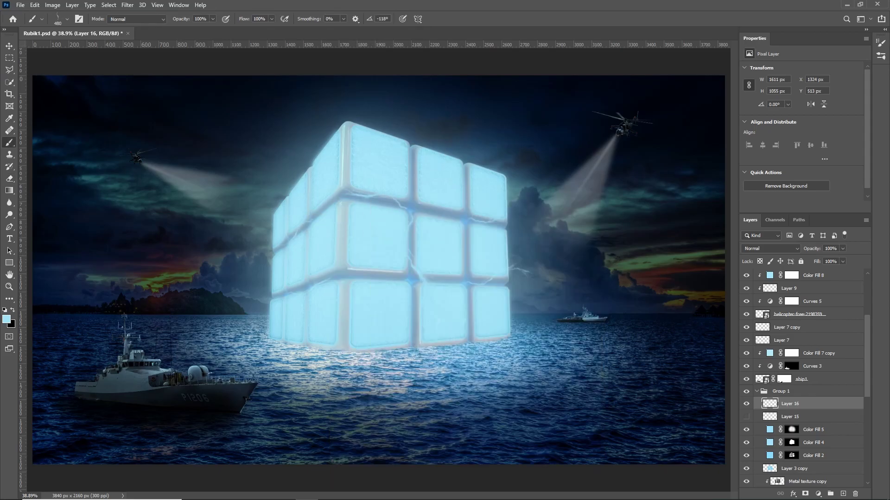
Set the eraser to a large lightning-shaped tip
key("e")
scroll(379, 270, "down", 2)
scroll(378, 269, "up", 3)
scroll(379, 270, "down", 3)
scroll(379, 270, "down", 1)
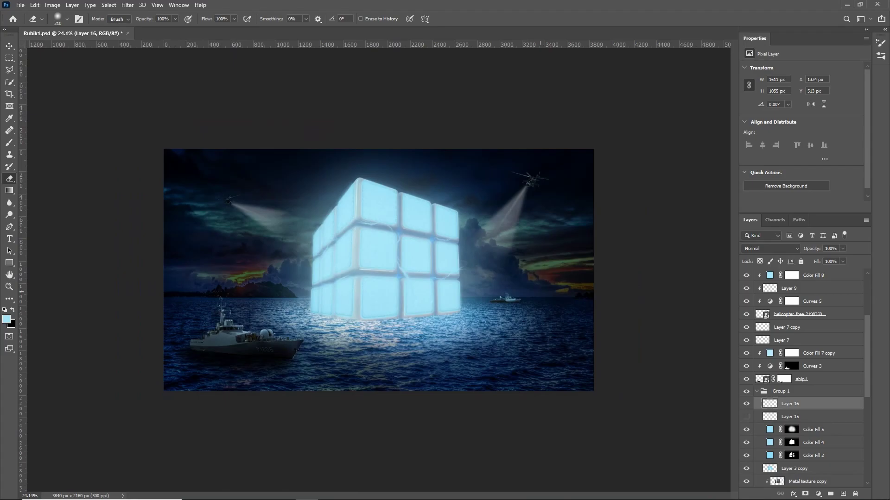
scroll(378, 270, "up", 1)
left_click(67, 19)
left_click(119, 252)
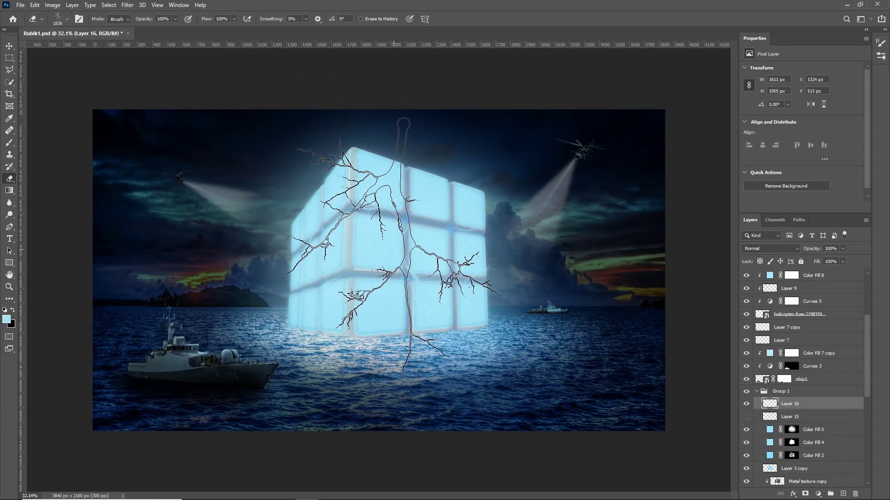
scroll(426, 260, "up", 2)
Load the 4207 lightning tip for painting and a soft round tip for erasing
key("b")
left_click(67, 19)
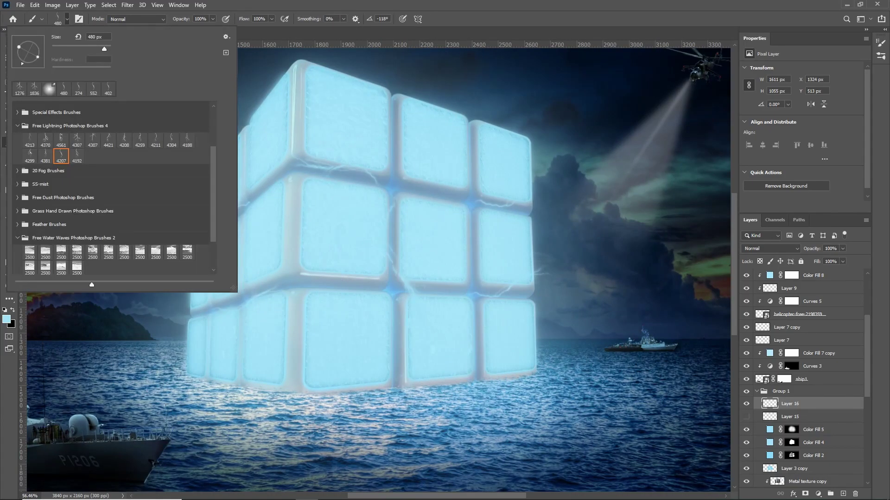
key("Escape")
scroll(379, 268, "down", 1)
key("e")
scroll(378, 269, "down", 1)
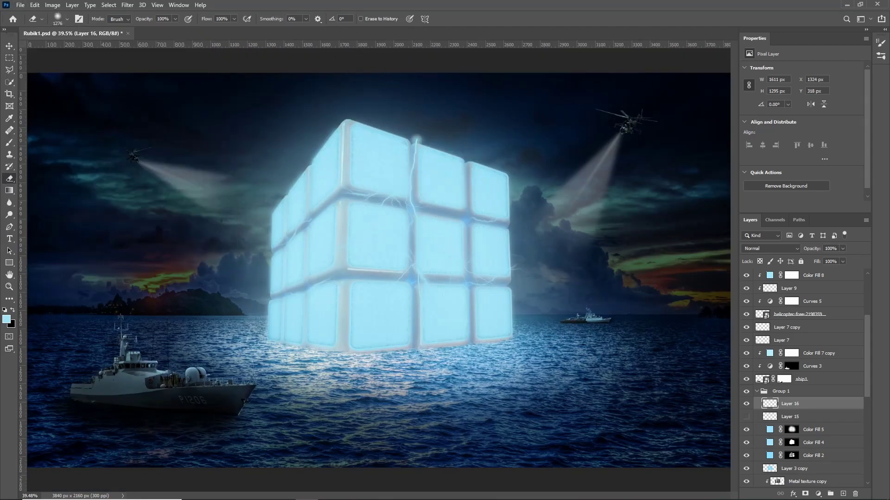
scroll(381, 270, "down", 1)
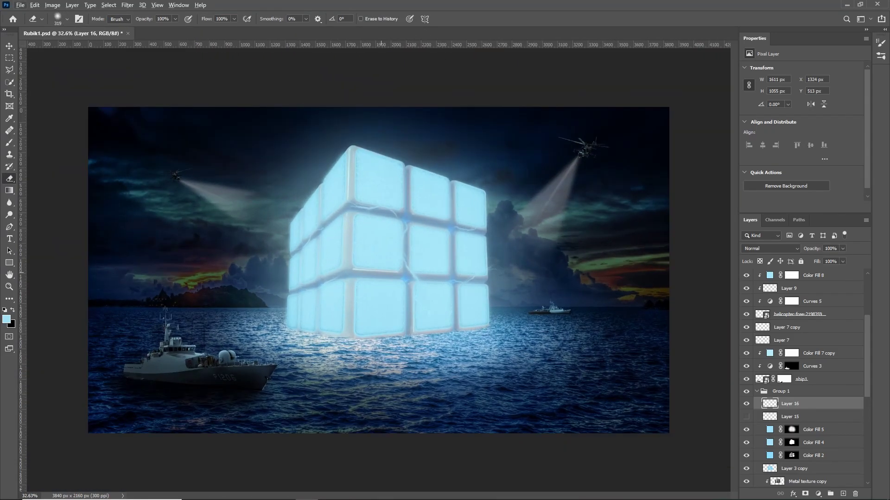
key("b")
left_click(67, 19)
key("Escape")
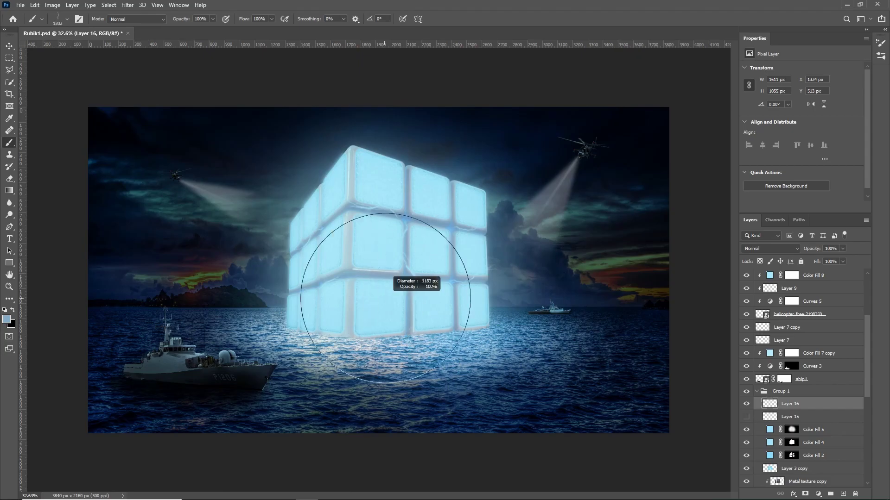
Stamp light blue lightning across the cube's centre and right edge
left_click(417, 274)
left_click(506, 296)
left_click(7, 319)
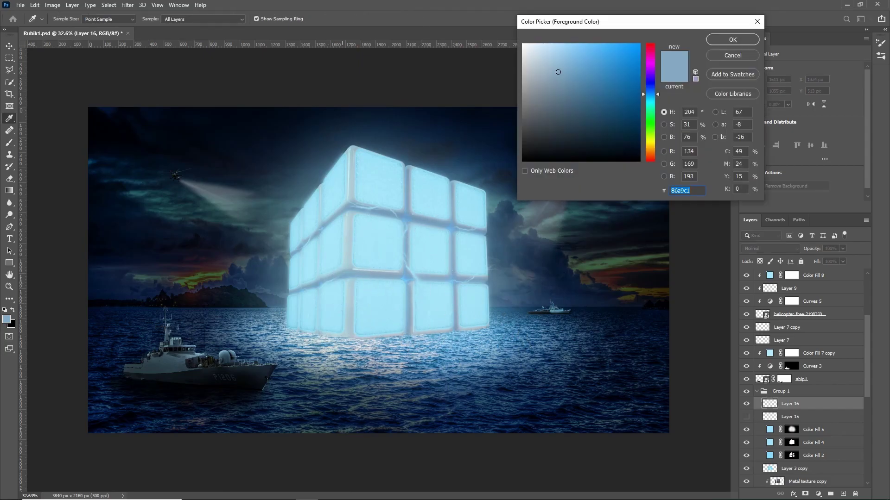
key("Return")
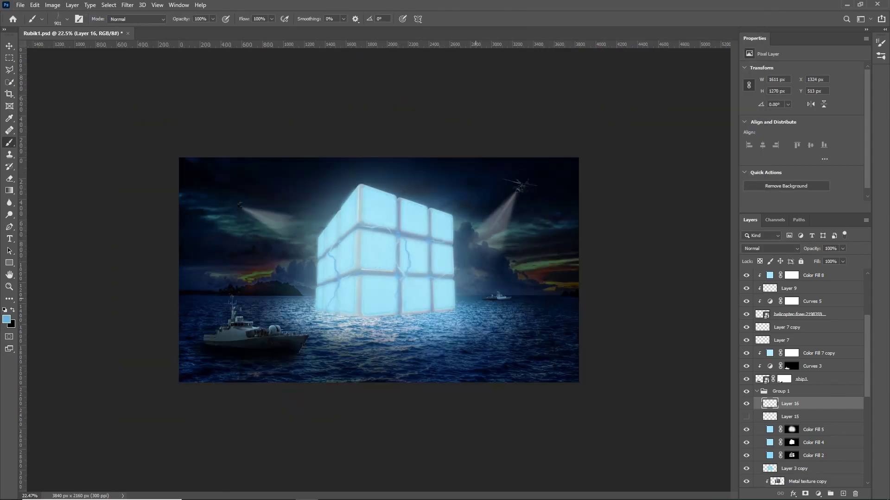
scroll(404, 296, "up", 3)
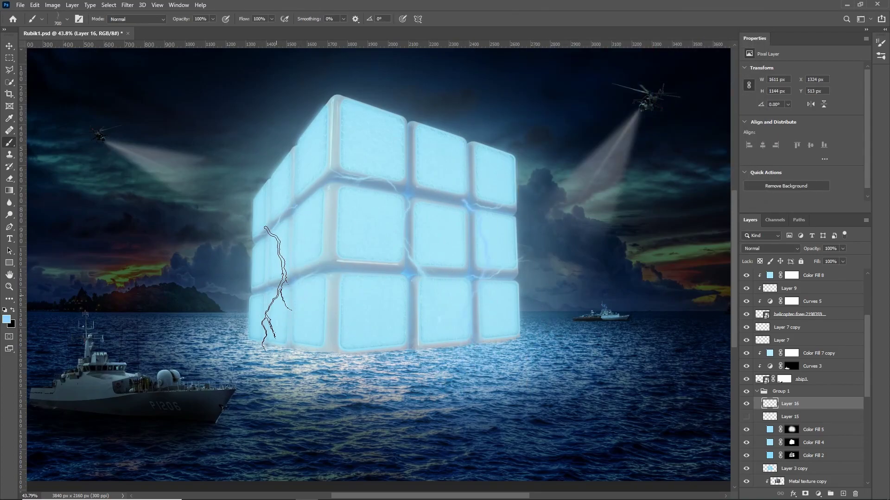
scroll(391, 278, "down", 3)
Duplicate the lightning layer and Gaussian-blur the copy into a soft glow
key("ctrl+j")
key("ctrl+alt+f")
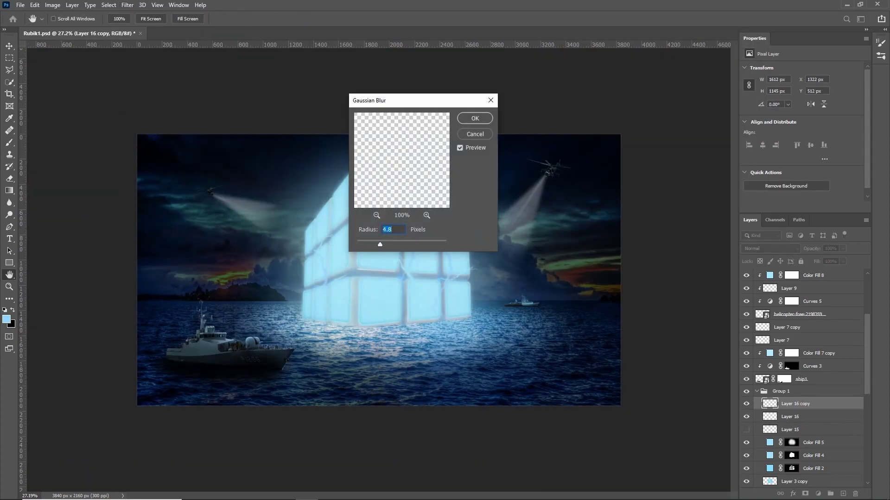
key("Return")
scroll(388, 258, "up", 3)
key("e")
key("alt+bracketleft")
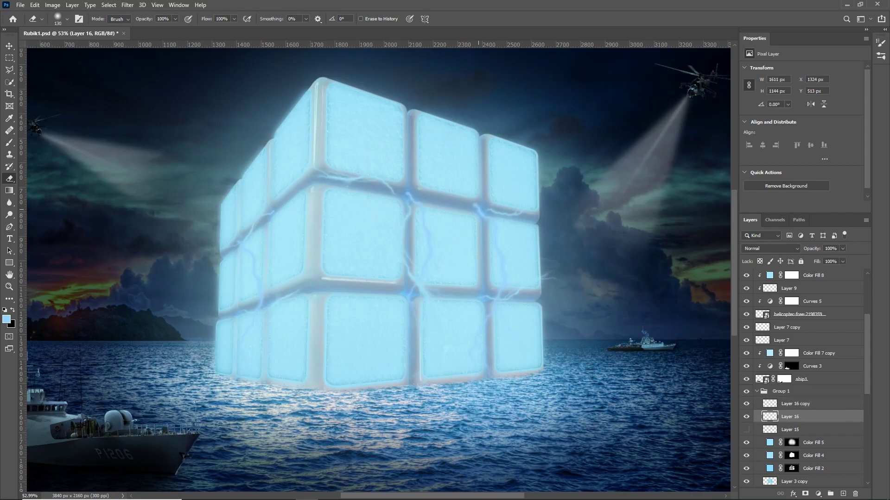
scroll(378, 269, "down", 5)
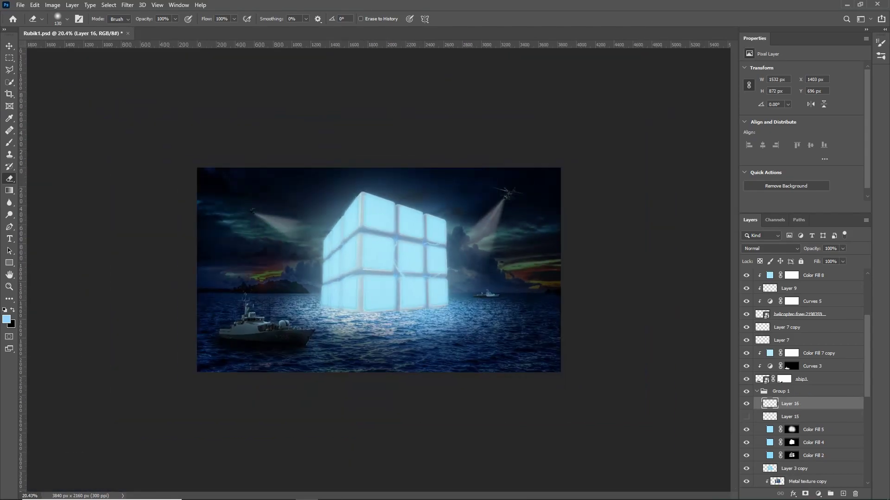
key("ctrl+0")
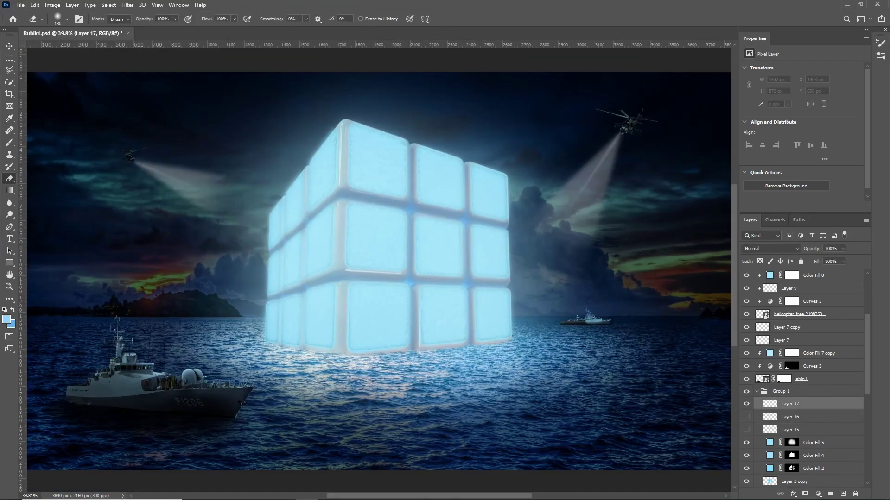
Pick, rotate and resize a lightning brush tip for the Layer 17 bolt
key("b")
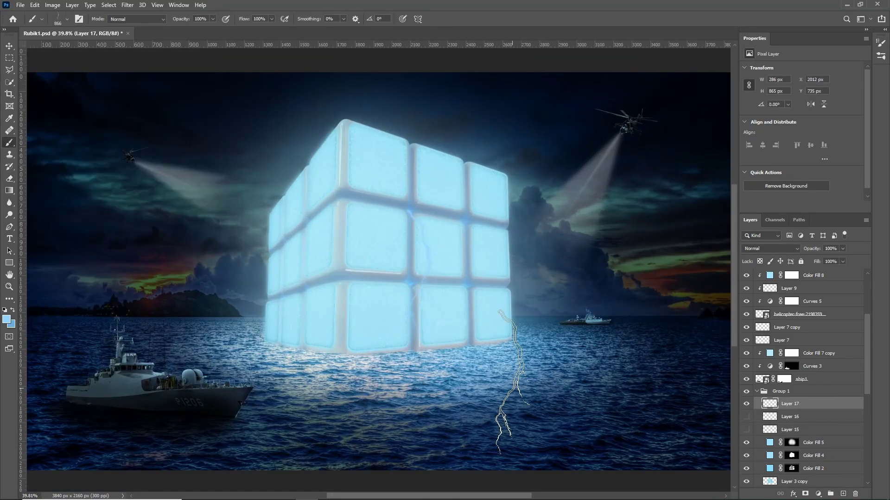
right_click(318, 235)
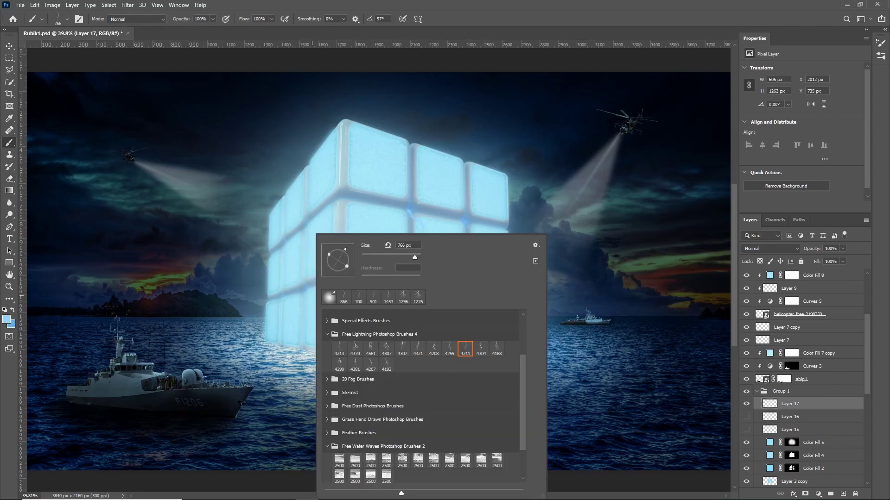
left_click_drag(348, 257, 342, 250)
key("Return")
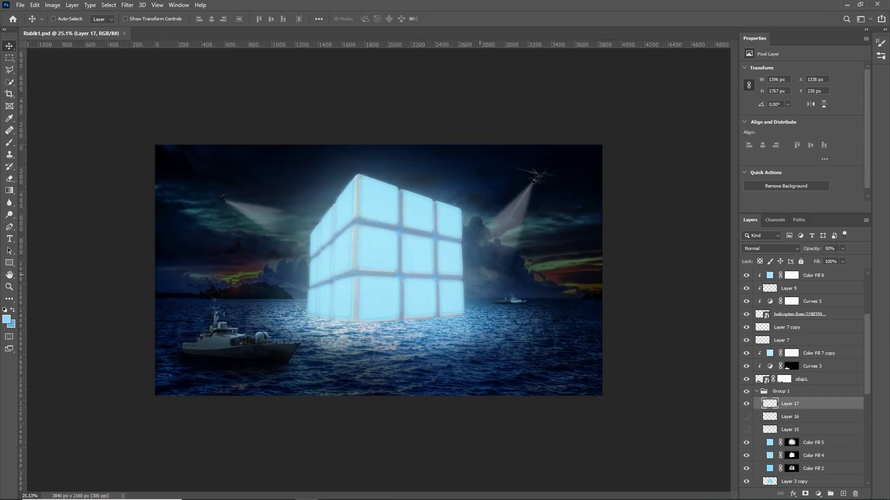
Select Curves 4, clipped to ship2, with its darkening point at Input 139, Output 70
scroll(804, 378, "down", 10)
scroll(804, 377, "down", 2)
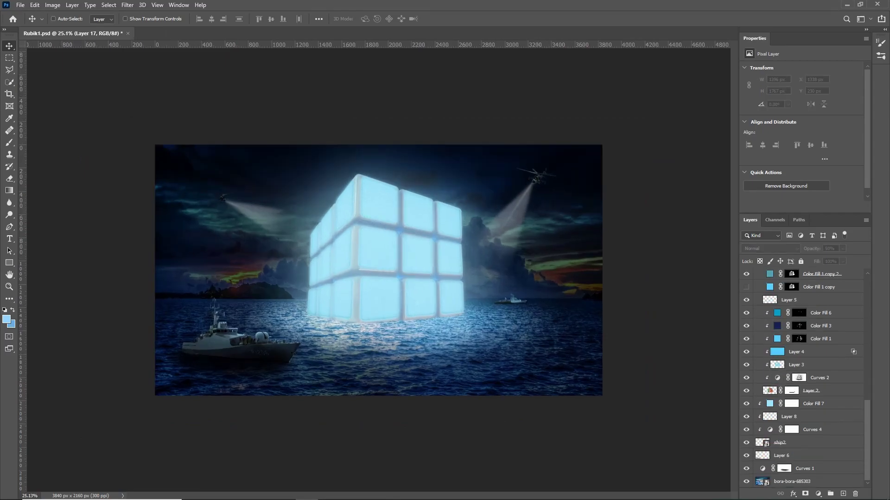
scroll(804, 378, "up", 5)
scroll(804, 377, "down", 5)
left_click(791, 429)
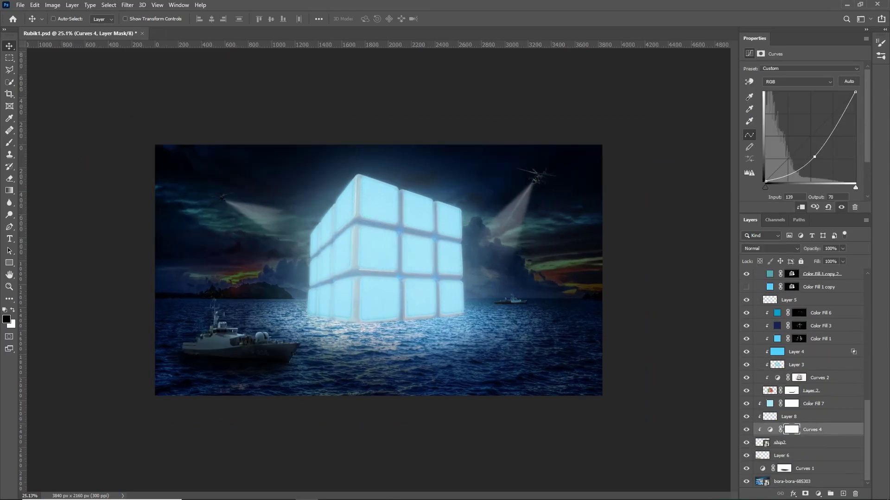
scroll(379, 271, "down", 3)
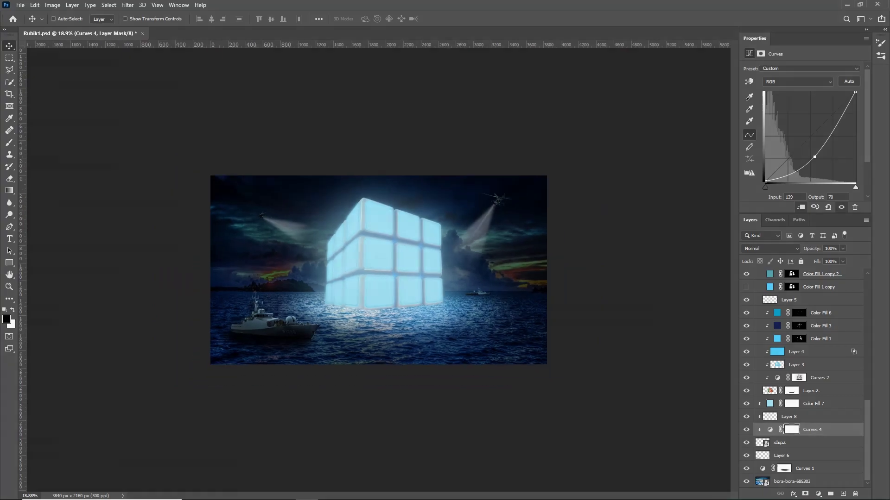